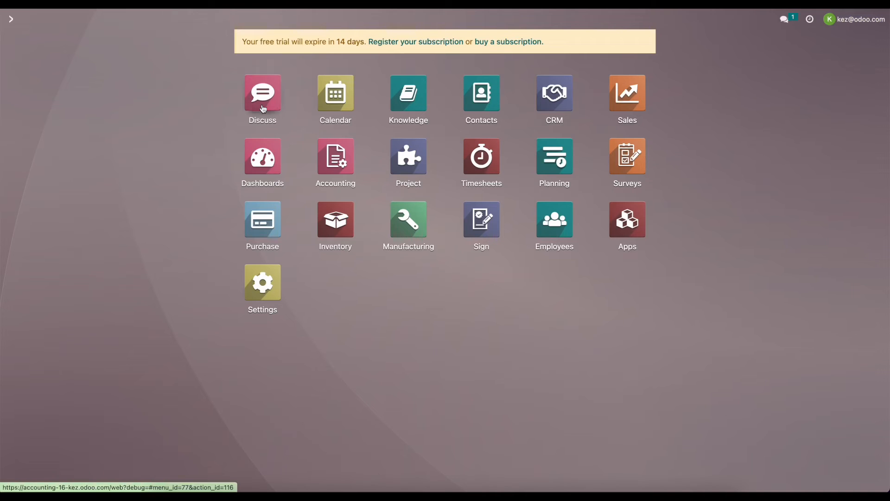
- Open the Accounting settings and review the Analytic Accounting option in the Analytics section
{"action": "left_click", "coordinate": [337, 165]}
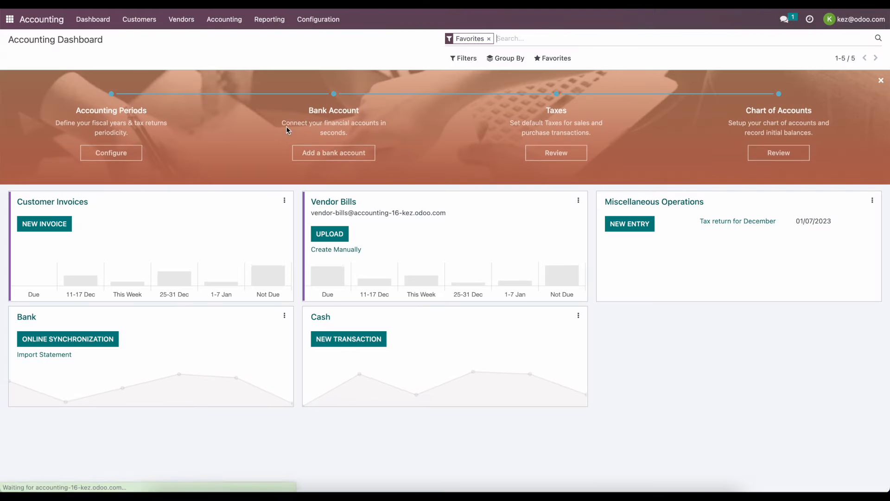
{"action": "left_click", "coordinate": [318, 19]}
{"action": "left_click", "coordinate": [311, 40]}
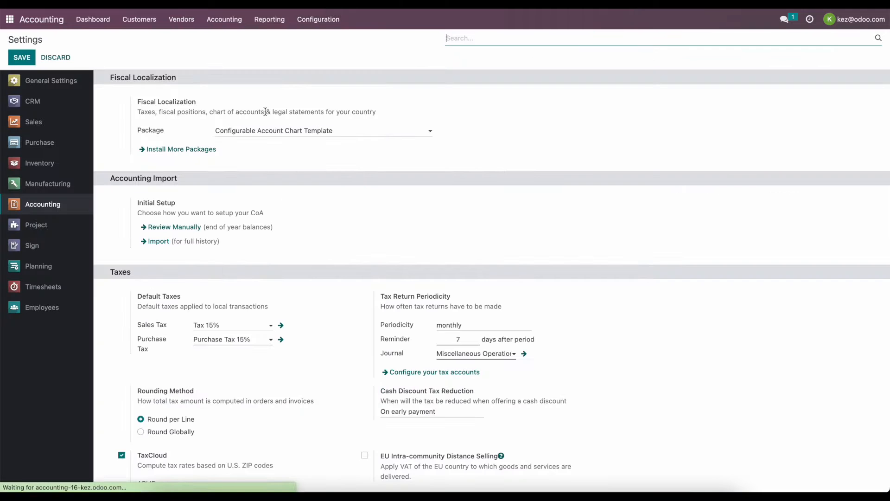
{"action": "scroll", "coordinate": [265, 111], "scroll_direction": "down", "scroll_amount": 20}
{"action": "scroll", "coordinate": [265, 111], "scroll_direction": "down", "scroll_amount": 3}
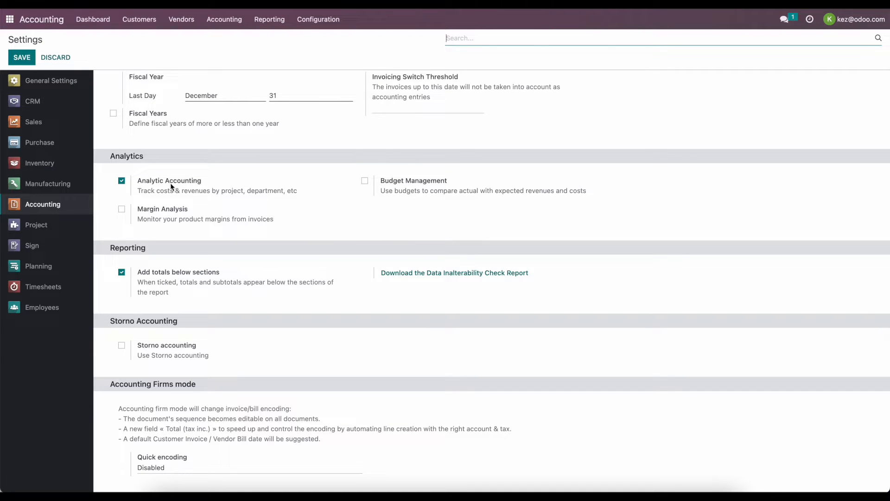
- Open the Default analytic plan and set its default applicability to Unavailable
{"action": "left_click", "coordinate": [310, 19]}
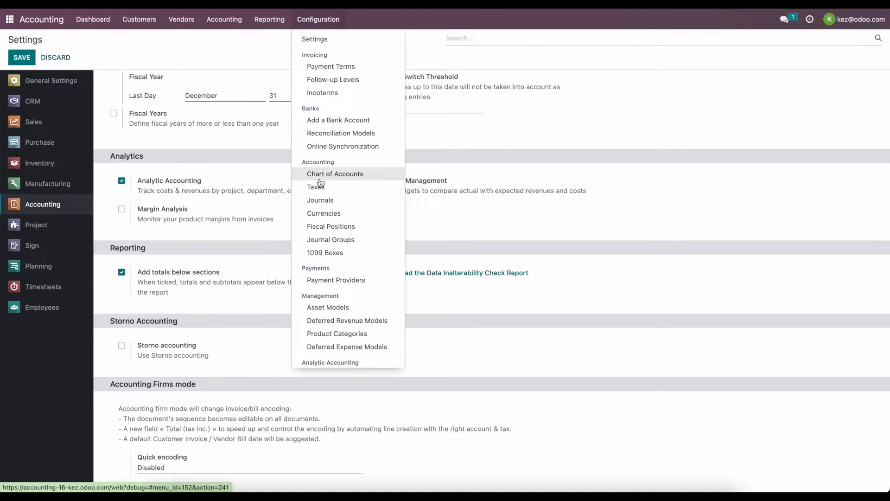
{"action": "scroll", "coordinate": [320, 183], "scroll_direction": "down", "scroll_amount": 2}
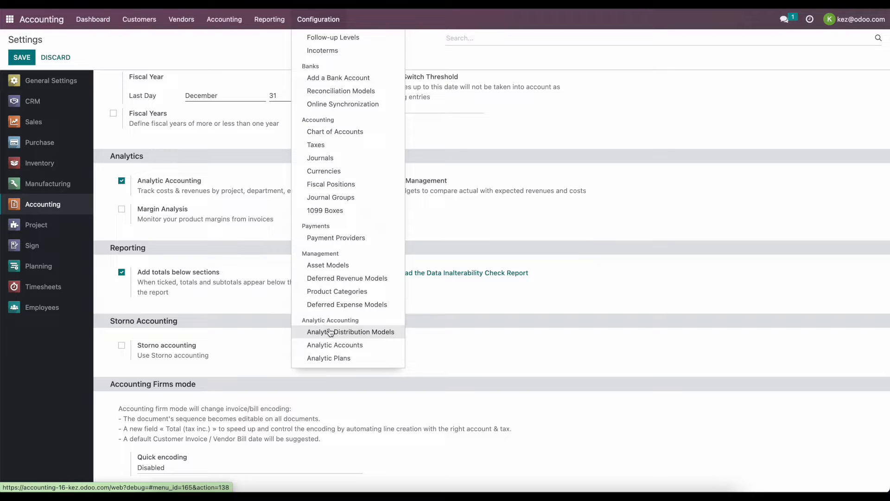
{"action": "left_click", "coordinate": [331, 361]}
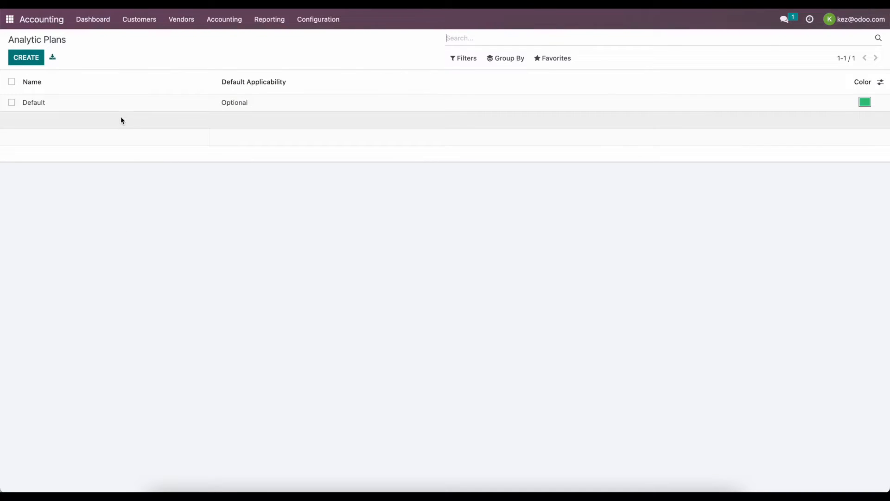
{"action": "left_click", "coordinate": [105, 105]}
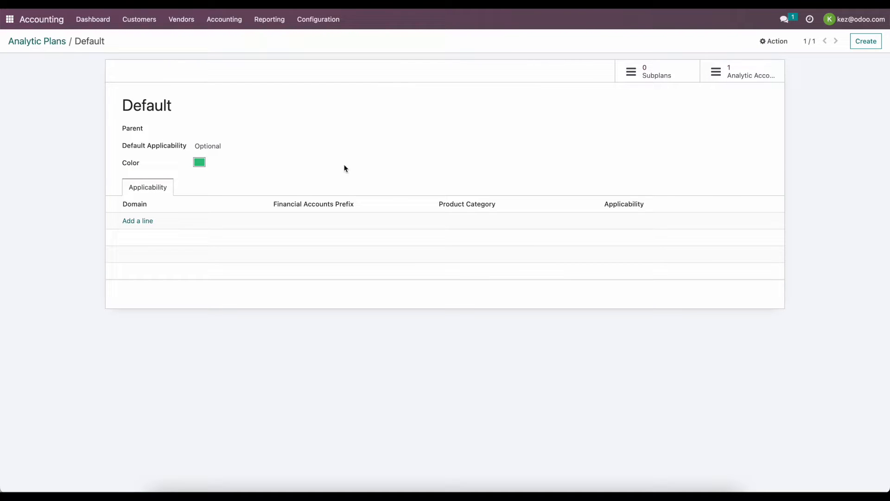
{"action": "left_click", "coordinate": [237, 147]}
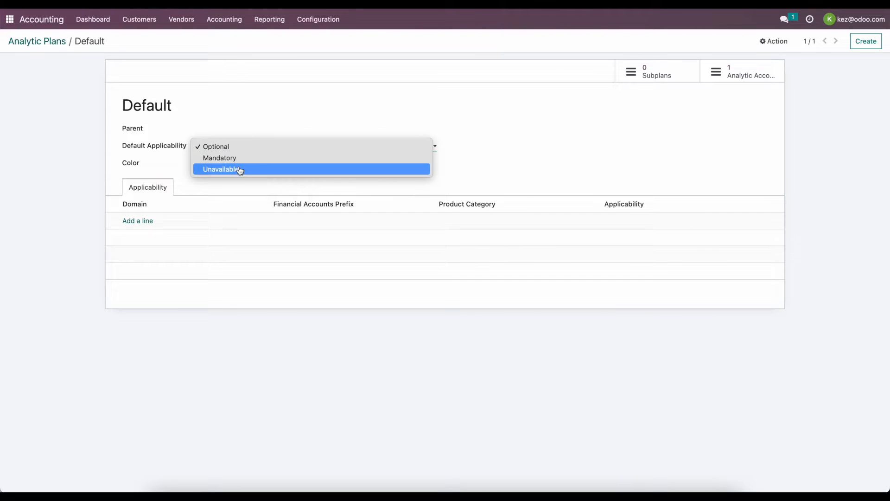
{"action": "left_click", "coordinate": [239, 170]}
{"action": "left_click", "coordinate": [115, 44]}
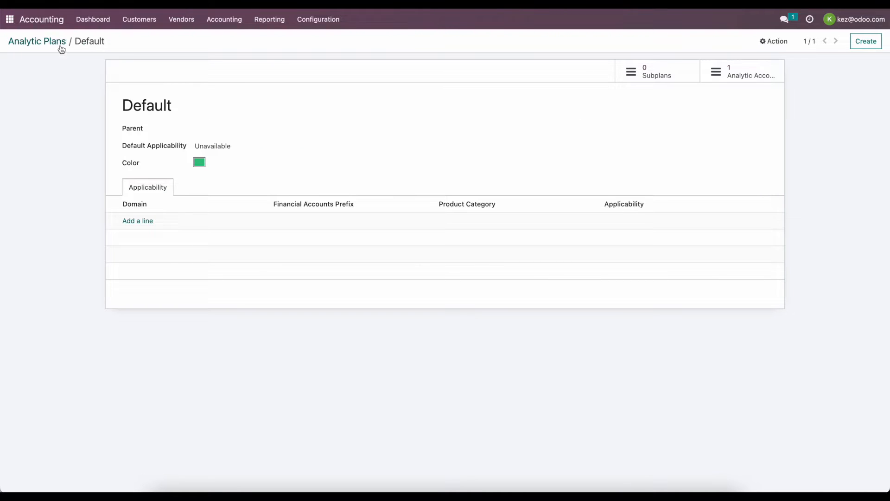
- Create and save a new analytic plan named Business Unit
{"action": "left_click", "coordinate": [54, 42]}
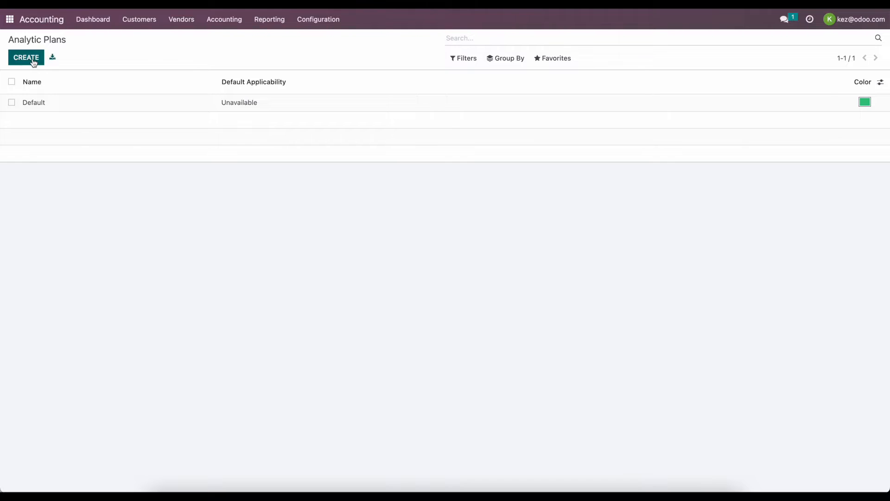
{"action": "left_click", "coordinate": [33, 62]}
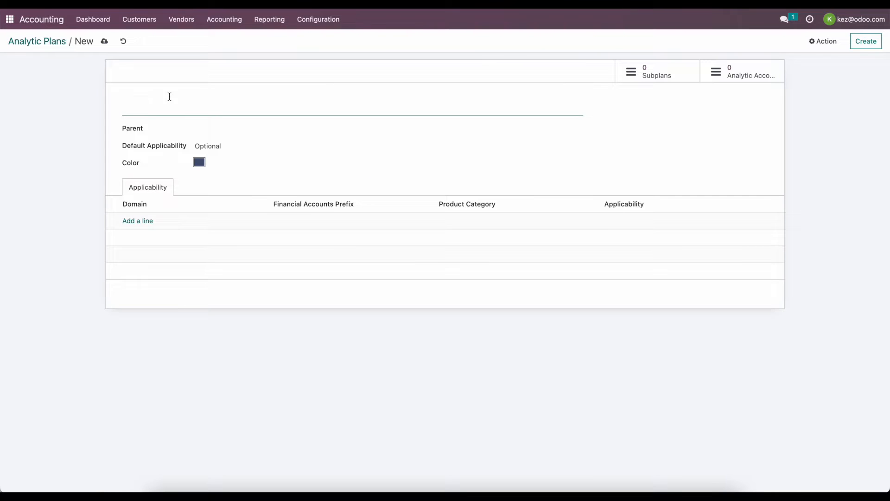
{"action": "type", "text": "Business Unit"}
{"action": "left_click", "coordinate": [230, 49]}
{"action": "left_click", "coordinate": [104, 41]}
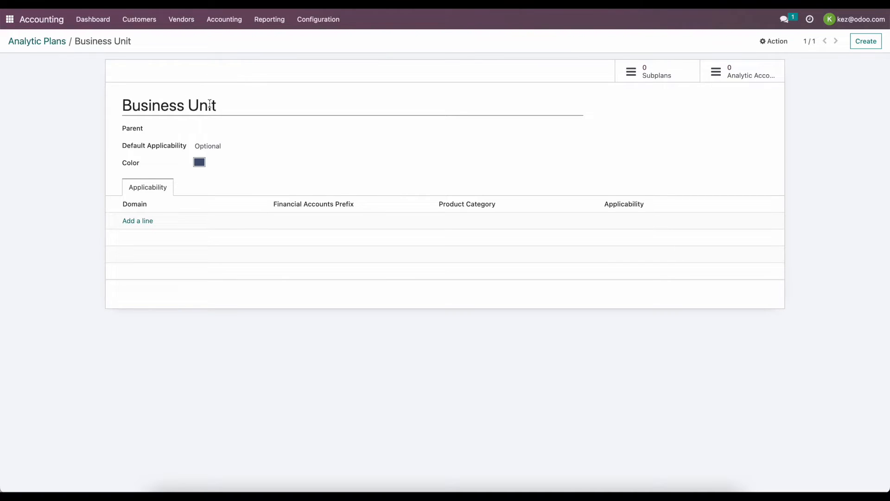
{"action": "left_click", "coordinate": [318, 18]}
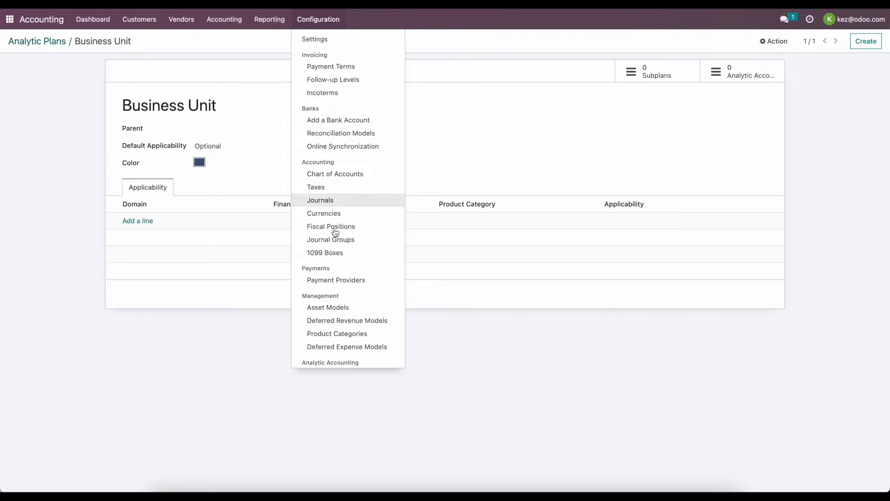
{"action": "scroll", "coordinate": [334, 223], "scroll_direction": "down", "scroll_amount": 2}
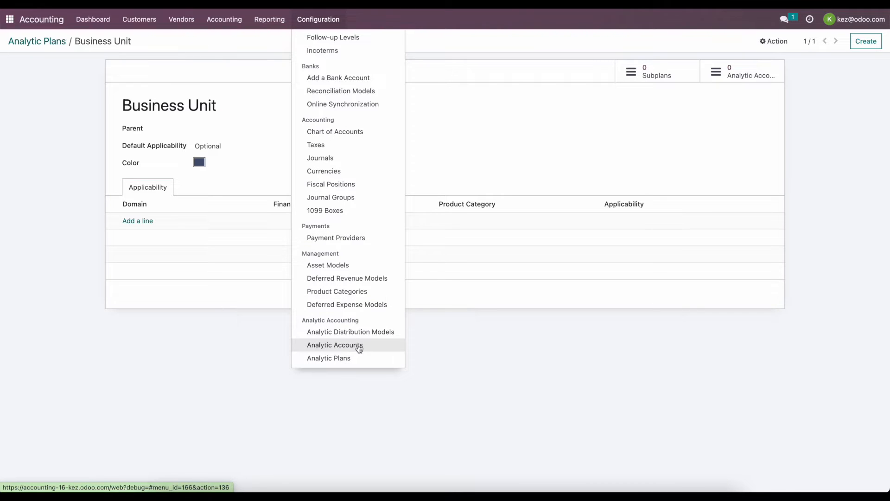
{"action": "left_click", "coordinate": [484, 331]}
- Create and save an analytic account named B2B under the Business Unit plan
{"action": "left_click", "coordinate": [749, 74]}
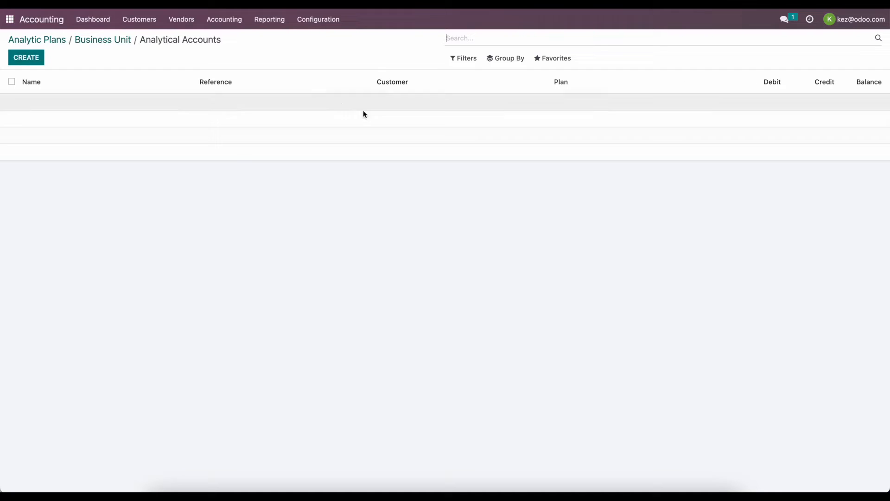
{"action": "left_click", "coordinate": [36, 60]}
{"action": "type", "text": "B2B"}
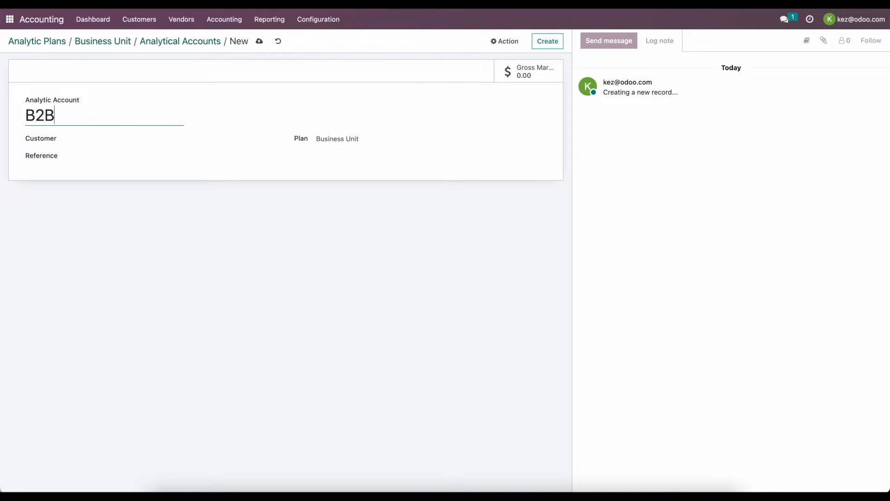
{"action": "left_click", "coordinate": [157, 223]}
{"action": "left_click", "coordinate": [105, 154]}
{"action": "left_click", "coordinate": [163, 199]}
{"action": "left_click", "coordinate": [260, 41]}
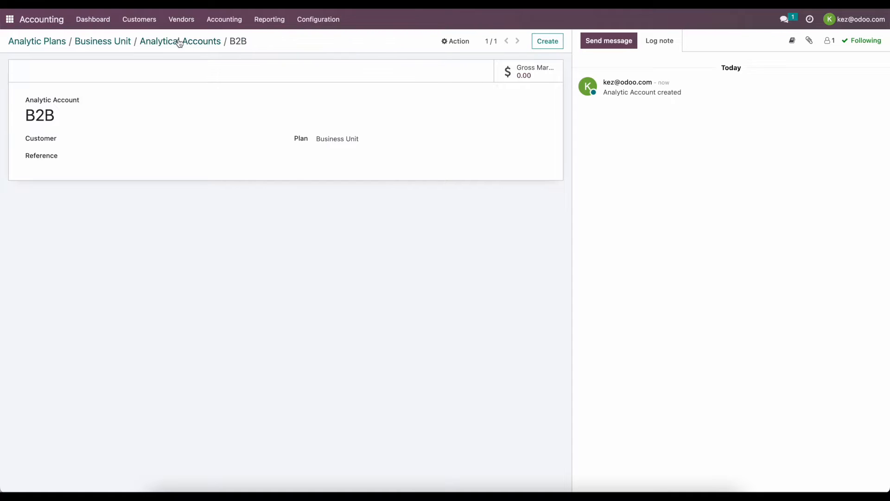
- Create a second analytic account named B2C under the Business Unit plan and return to the plan's form
{"action": "left_click", "coordinate": [548, 41]}
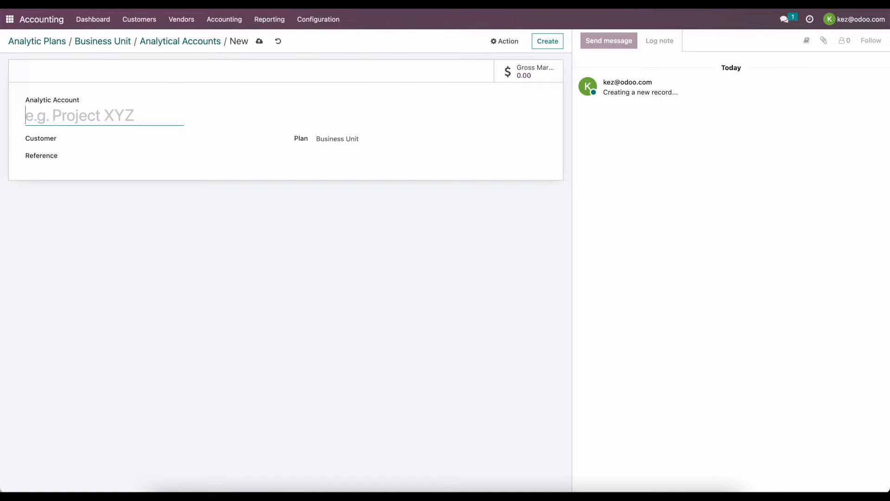
{"action": "type", "text": "B2C"}
{"action": "left_click", "coordinate": [188, 233]}
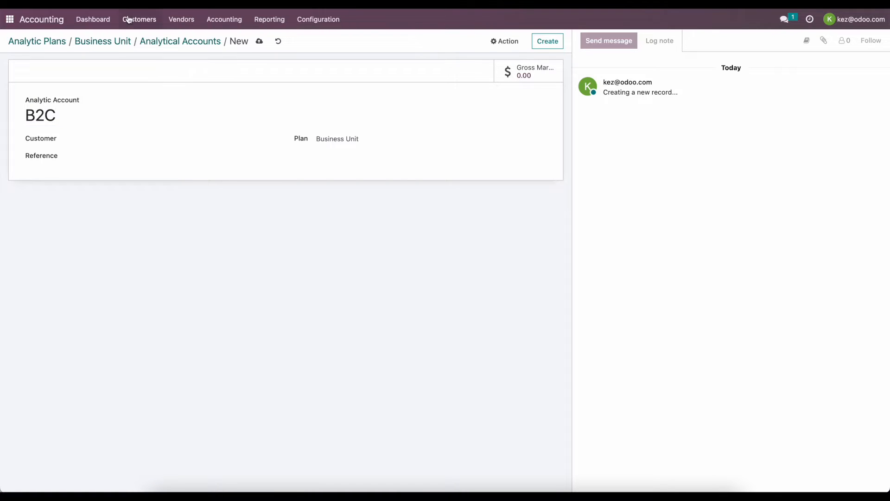
{"action": "left_click", "coordinate": [124, 46]}
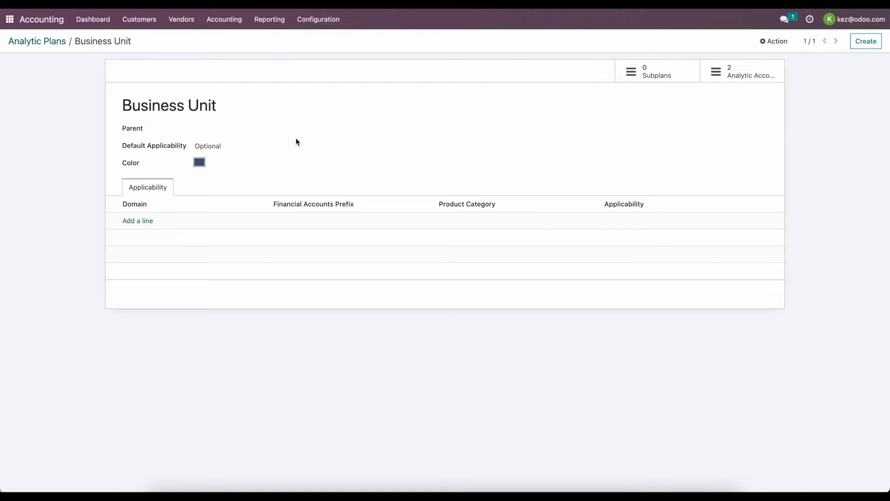
- Check the Business Unit plan's available parent plans and set its default applicability to Mandatory
{"action": "left_click", "coordinate": [250, 130]}
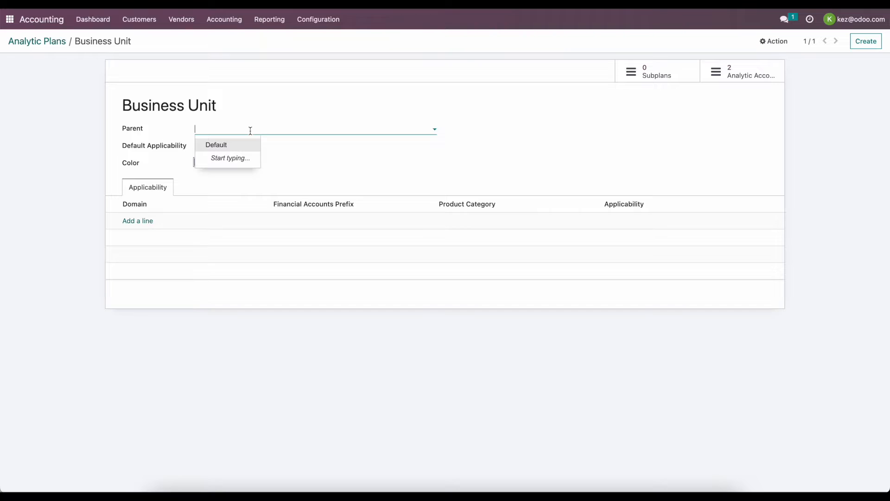
{"action": "left_click", "coordinate": [155, 131]}
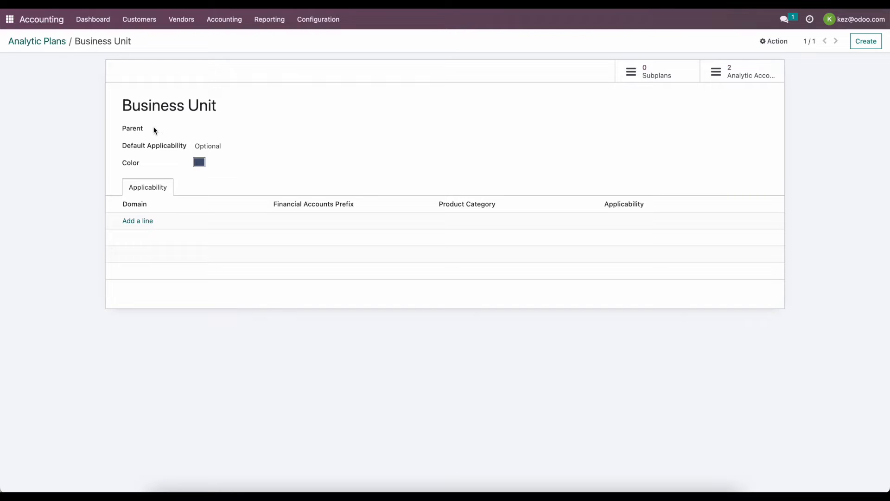
{"action": "left_click", "coordinate": [207, 147]}
{"action": "left_click", "coordinate": [228, 159]}
- Add an applicability line to the Business Unit plan with domain Sale Order and applicability Mandatory
{"action": "left_click", "coordinate": [143, 221]}
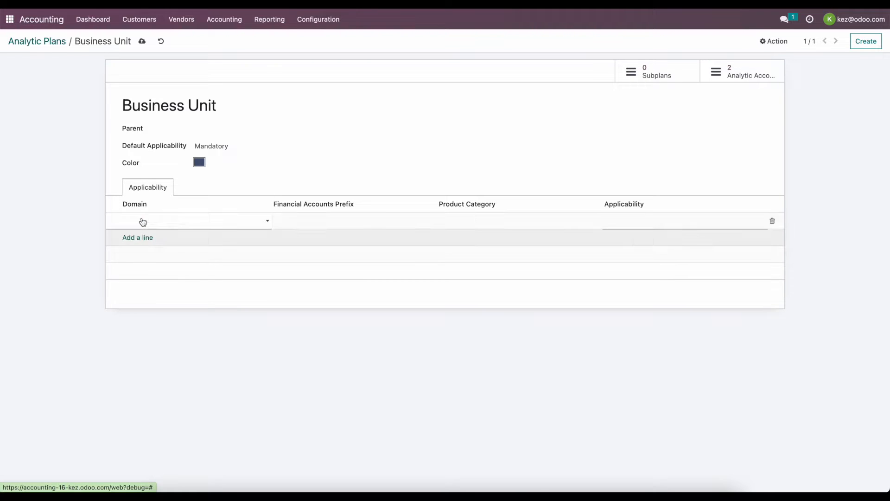
{"action": "left_click", "coordinate": [174, 225]}
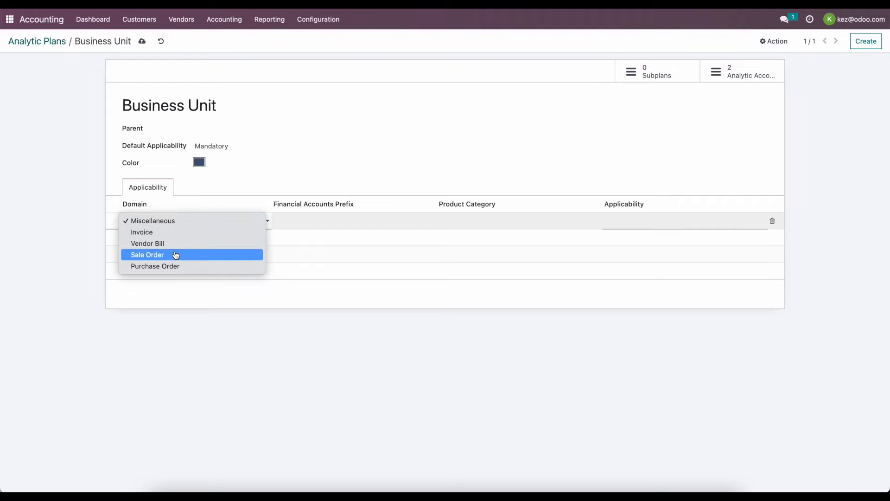
{"action": "left_click", "coordinate": [175, 255]}
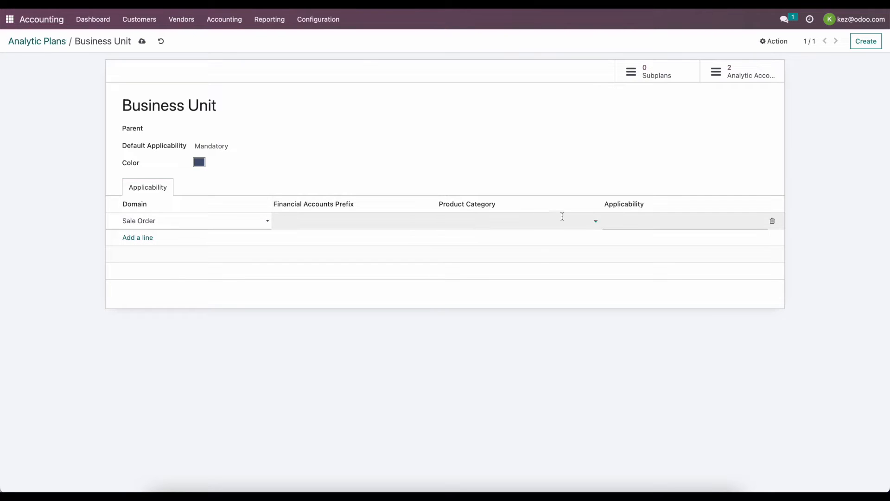
{"action": "left_click", "coordinate": [640, 220]}
{"action": "left_click", "coordinate": [638, 233]}
{"action": "left_click", "coordinate": [442, 172]}
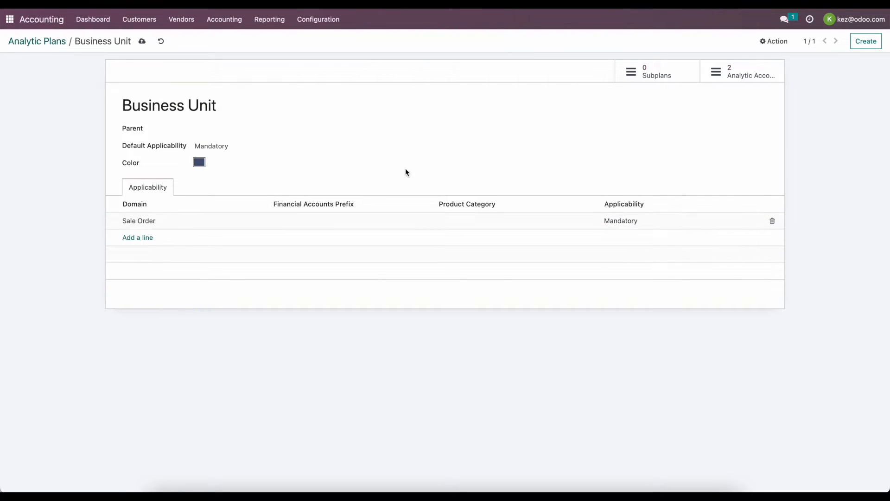
- Set the Business Unit plan's default applicability to Optional, check the line's product category choices, and save the plan
{"action": "left_click", "coordinate": [224, 148]}
{"action": "key", "text": "Up"}
{"action": "key", "text": "Return"}
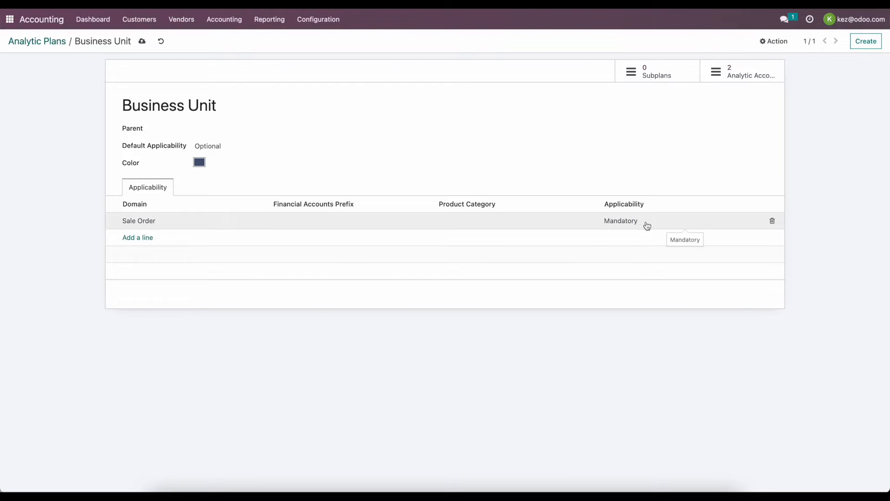
{"action": "left_click", "coordinate": [509, 226]}
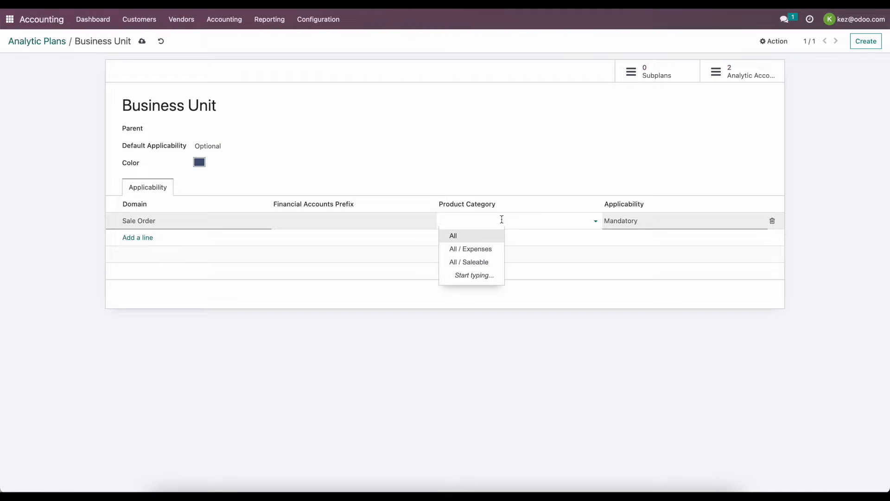
{"action": "left_click", "coordinate": [486, 170]}
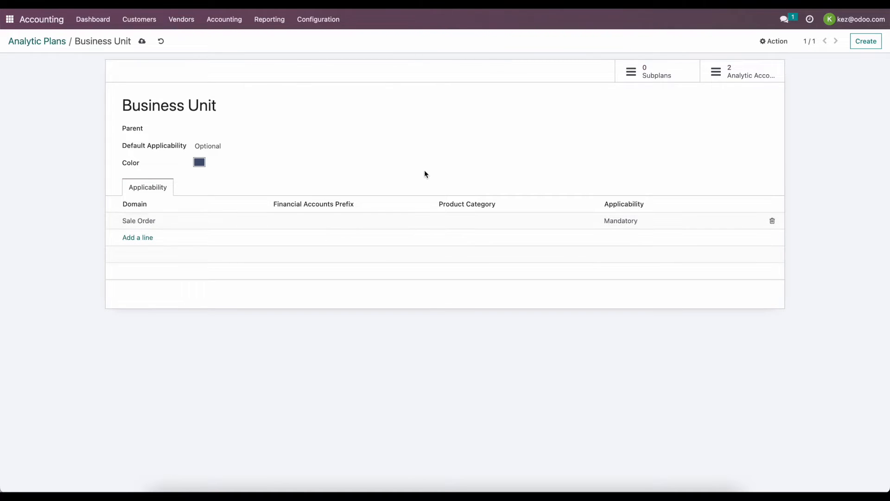
{"action": "left_click", "coordinate": [142, 41]}
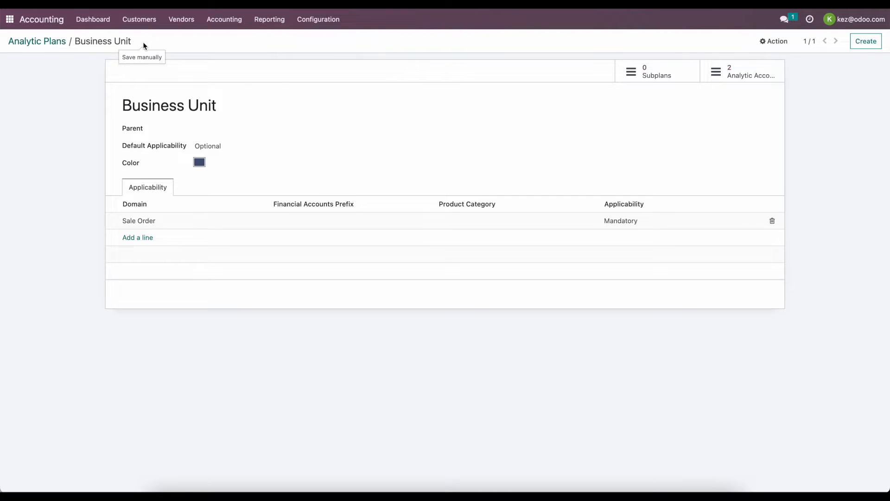
- Start a new analytic plan from the plan list and name it Project
{"action": "left_click", "coordinate": [57, 42]}
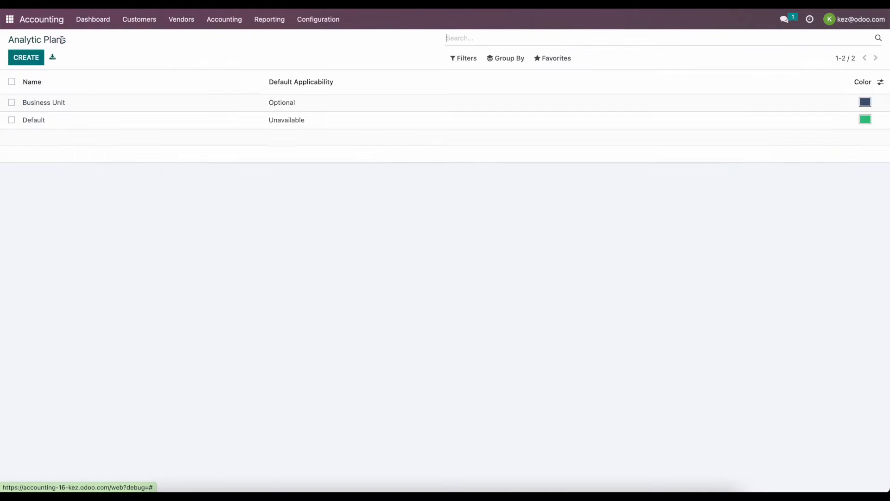
{"action": "left_click", "coordinate": [27, 63]}
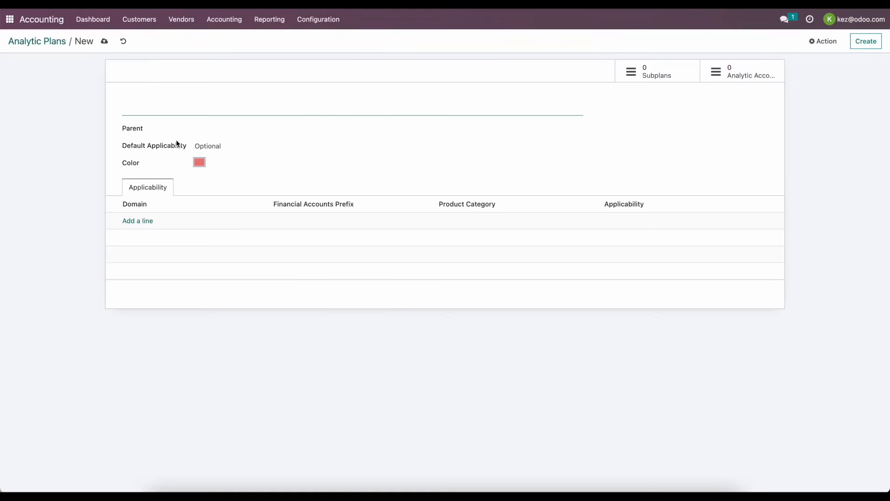
{"action": "type", "text": "Project"}
{"action": "left_click", "coordinate": [291, 83]}
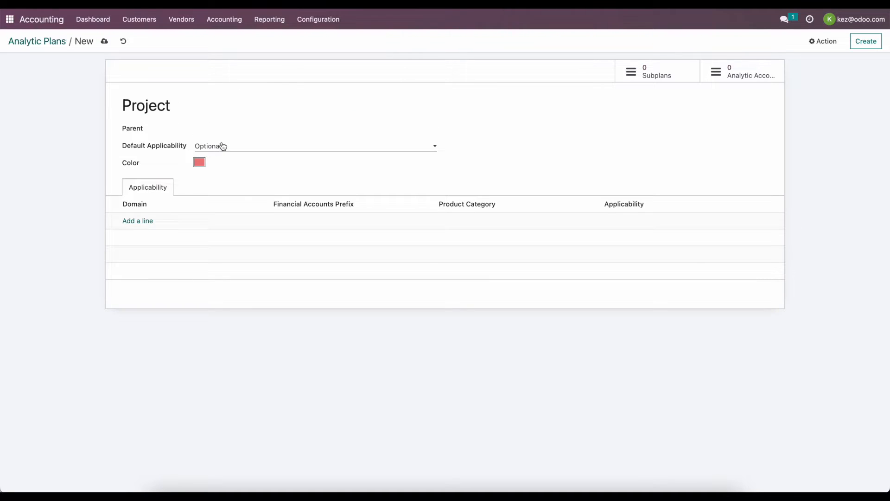
- Add an applicability line to the Project plan with domain Sale Order and applicability Mandatory, and save the plan
{"action": "left_click", "coordinate": [139, 222]}
{"action": "left_click", "coordinate": [139, 221]}
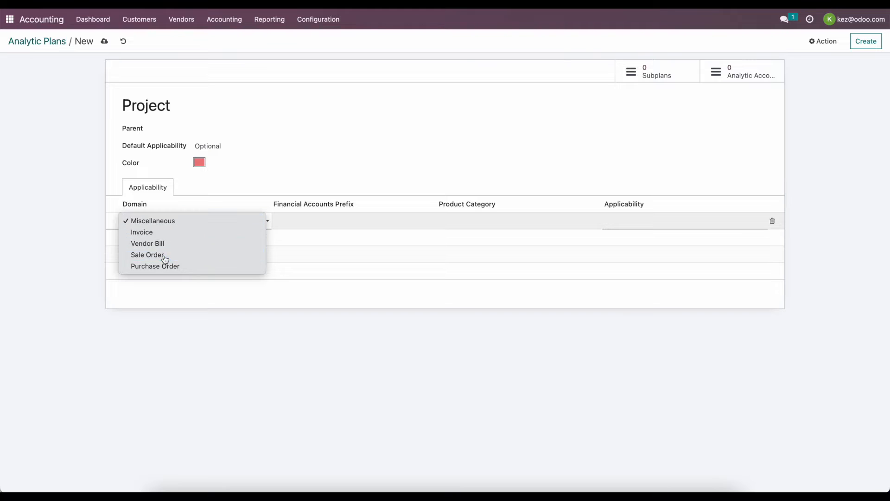
{"action": "left_click", "coordinate": [163, 254]}
{"action": "left_click", "coordinate": [665, 218]}
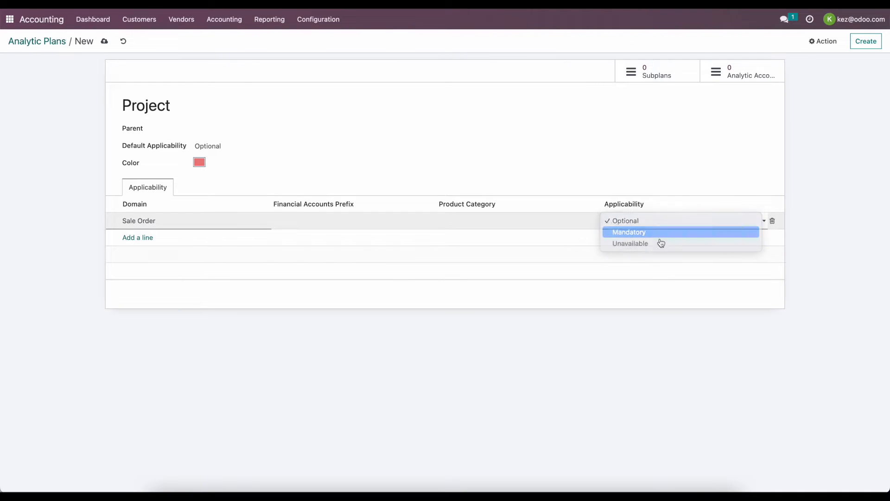
{"action": "left_click", "coordinate": [663, 231]}
{"action": "left_click", "coordinate": [104, 42]}
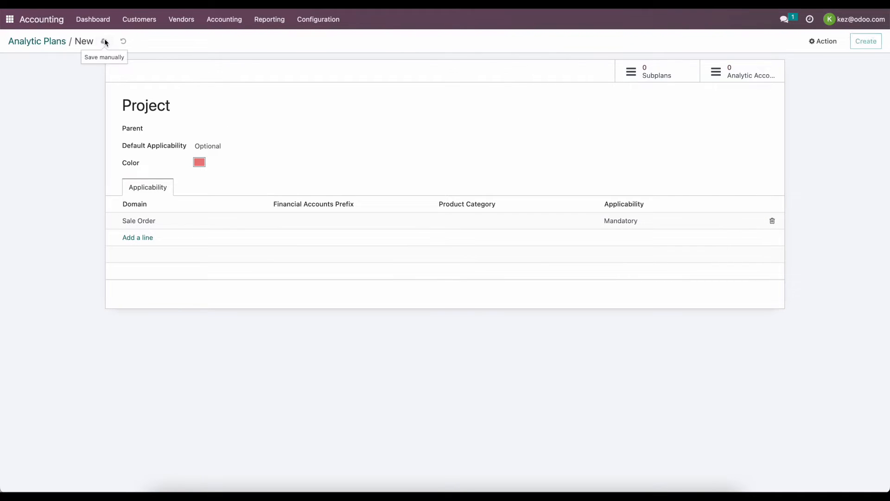
- Create and save a subplan named Engineering under the Project plan, and return to the Project plan
{"action": "left_click", "coordinate": [642, 72]}
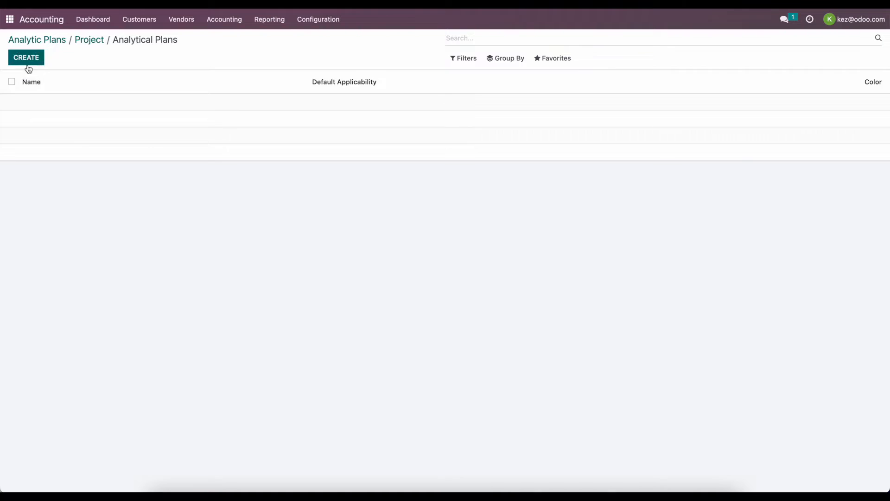
{"action": "left_click", "coordinate": [28, 59]}
{"action": "type", "text": "Engineering"}
{"action": "left_click", "coordinate": [215, 41]}
{"action": "left_click", "coordinate": [140, 42]}
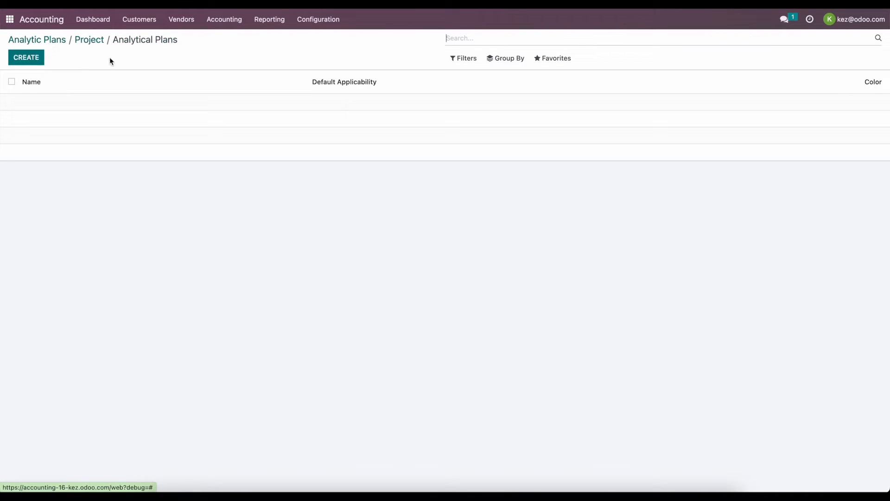
{"action": "left_click", "coordinate": [93, 44]}
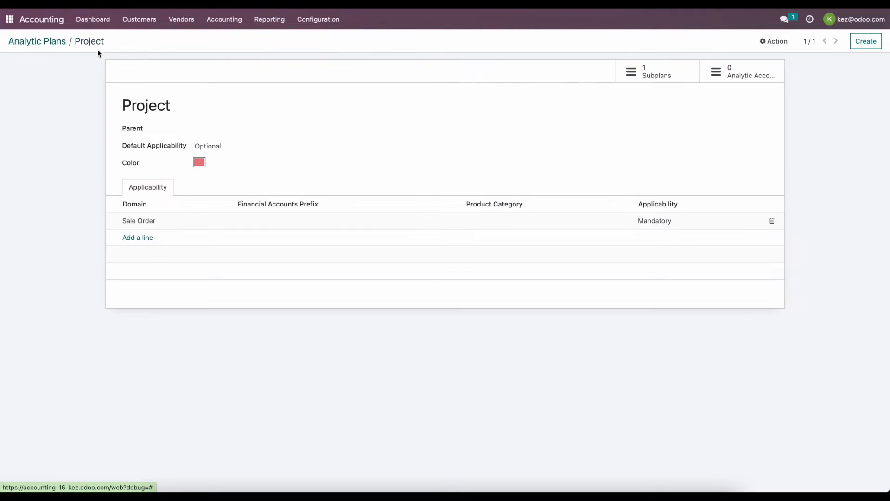
- Create and save a second Project subplan named Manufacturing, correcting the name's spelling, and return to the Project plan
{"action": "left_click", "coordinate": [649, 72]}
{"action": "left_click", "coordinate": [28, 57]}
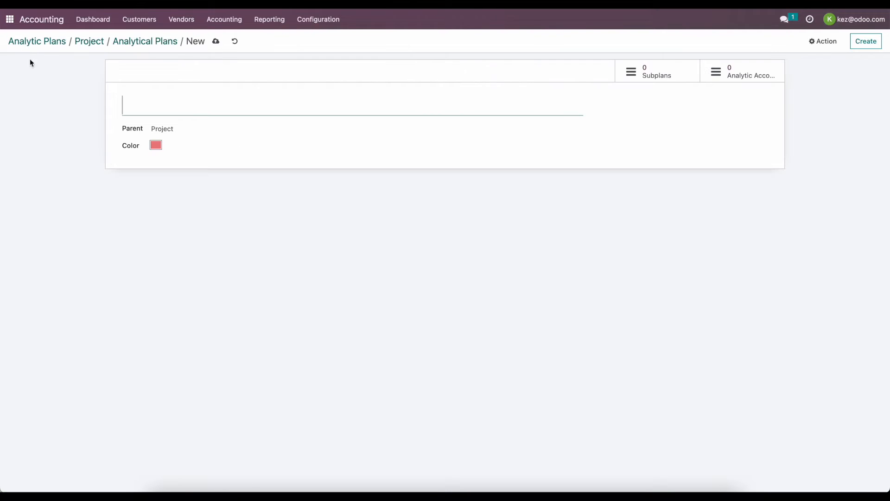
{"action": "type", "text": "Manufacuring"}
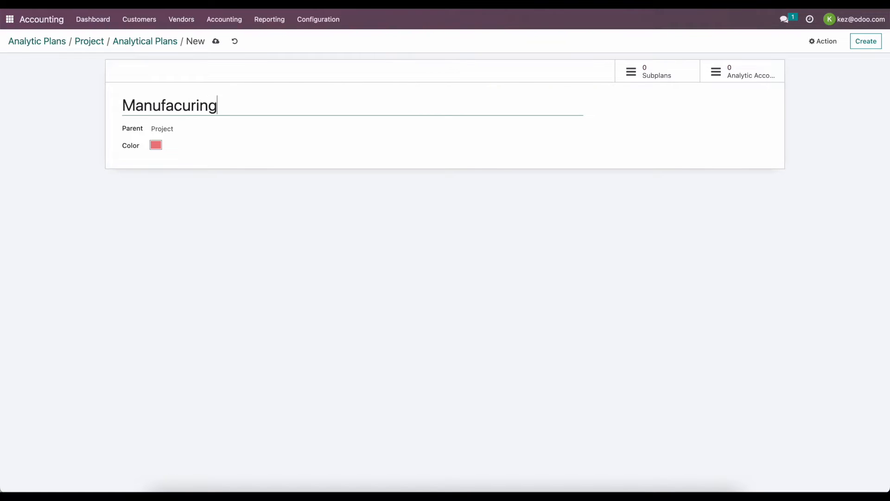
{"action": "right_click", "coordinate": [203, 110]}
{"action": "left_click", "coordinate": [233, 116]}
{"action": "left_click", "coordinate": [215, 41]}
{"action": "left_click", "coordinate": [167, 41]}
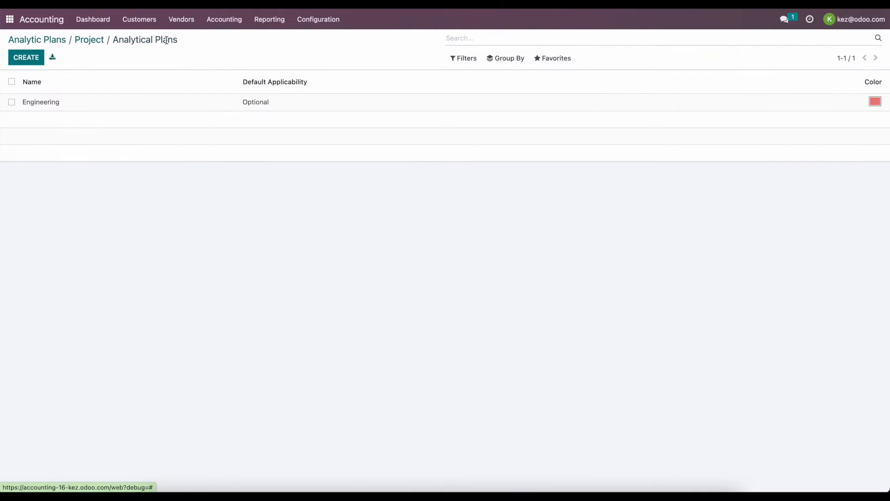
{"action": "left_click", "coordinate": [86, 39]}
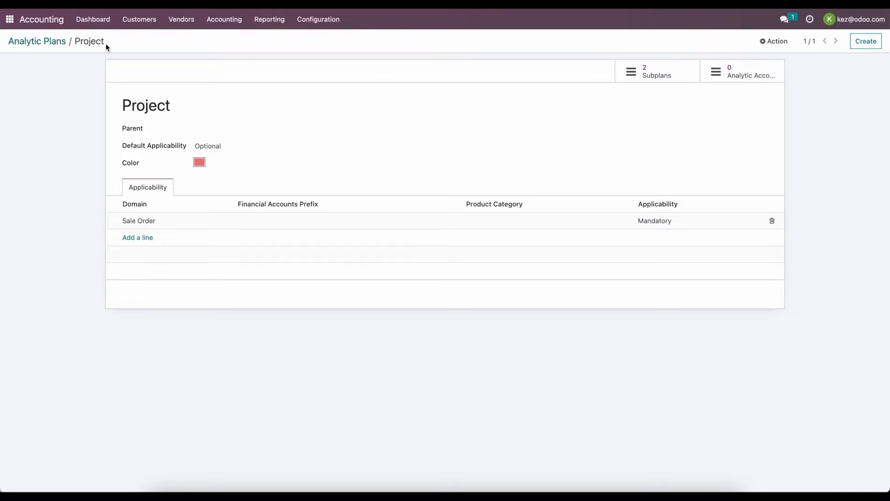
- Create a new top-level analytic plan named Business Type and save it
{"action": "left_click", "coordinate": [38, 43]}
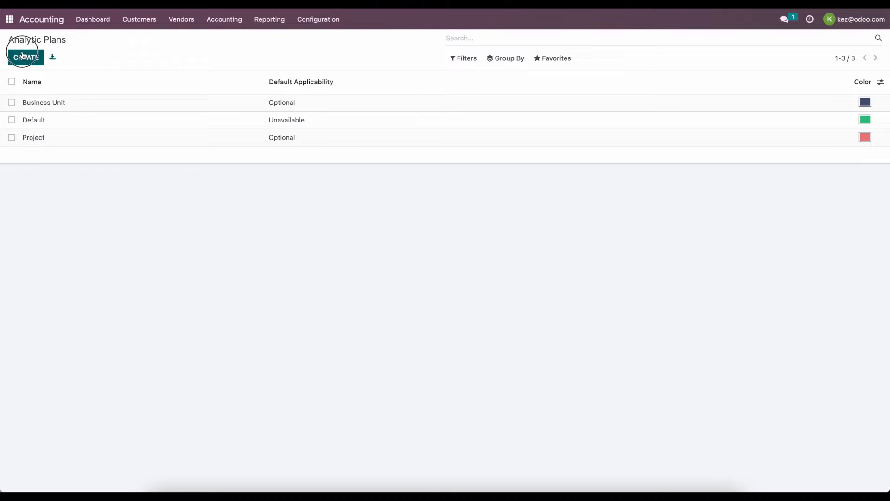
{"action": "left_click", "coordinate": [26, 55]}
{"action": "type", "text": "Business Type"}
{"action": "left_click", "coordinate": [105, 41]}
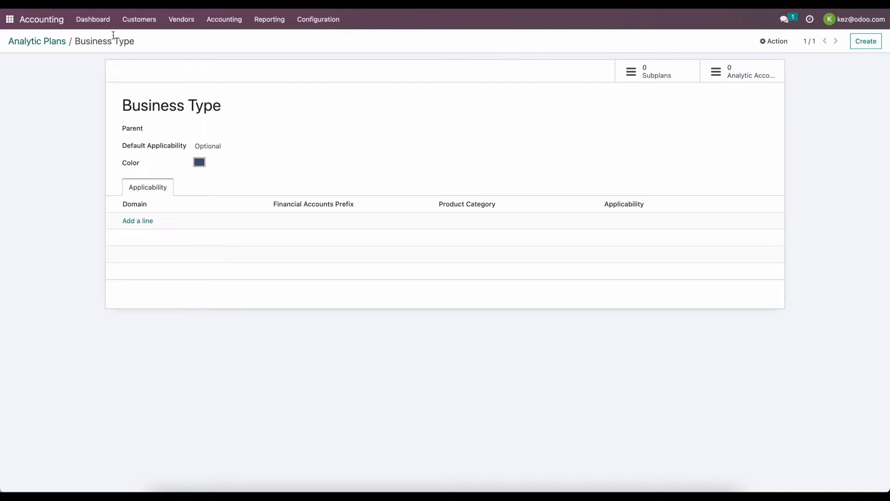
- Create and save an analytic account named New Business in the Business Type plan
{"action": "left_click", "coordinate": [729, 73]}
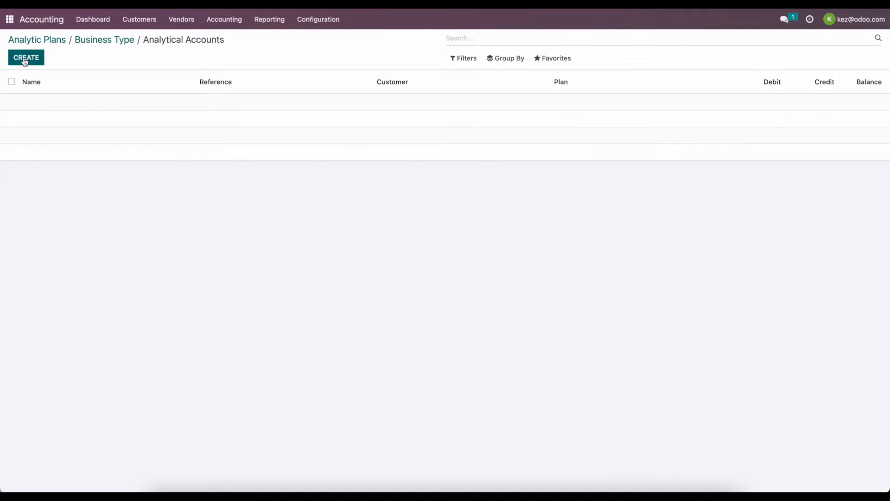
{"action": "left_click", "coordinate": [25, 57]}
{"action": "type", "text": "New Business"}
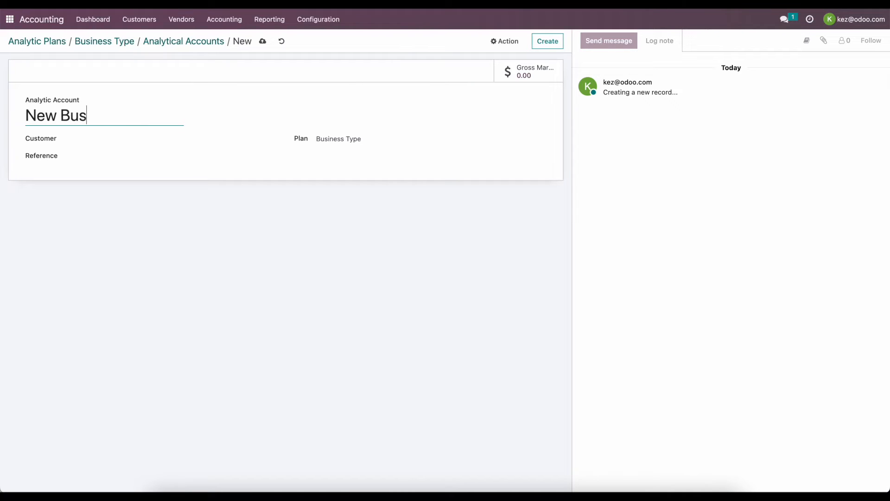
{"action": "left_click", "coordinate": [258, 48]}
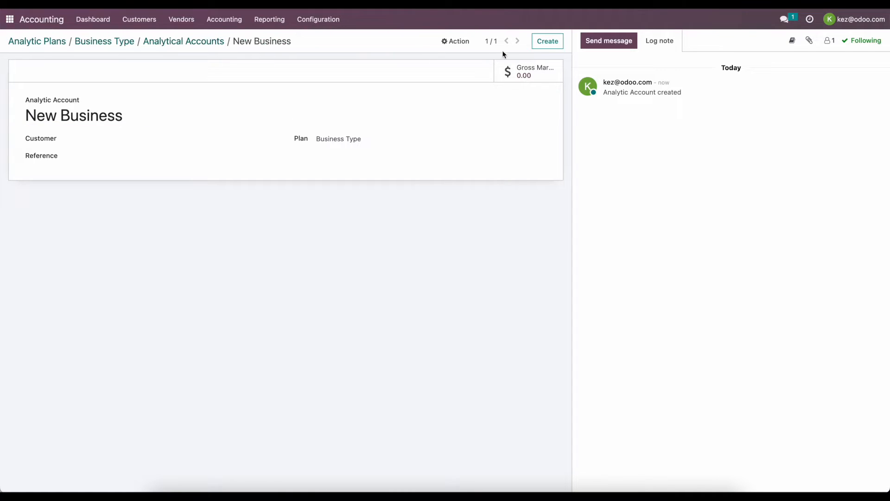
- Create and save another Business Type analytic account named Existing Business, and return to the analytic plans list
{"action": "left_click", "coordinate": [535, 41]}
{"action": "type", "text": "Existing Business"}
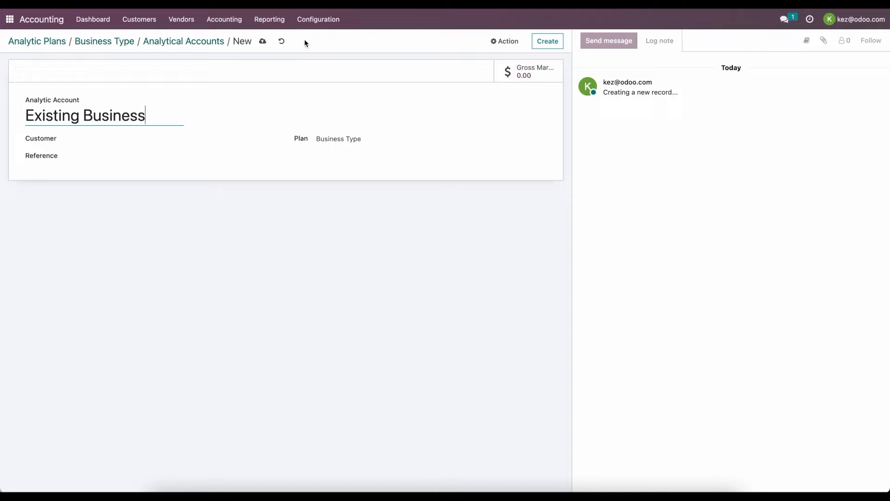
{"action": "left_click", "coordinate": [263, 42]}
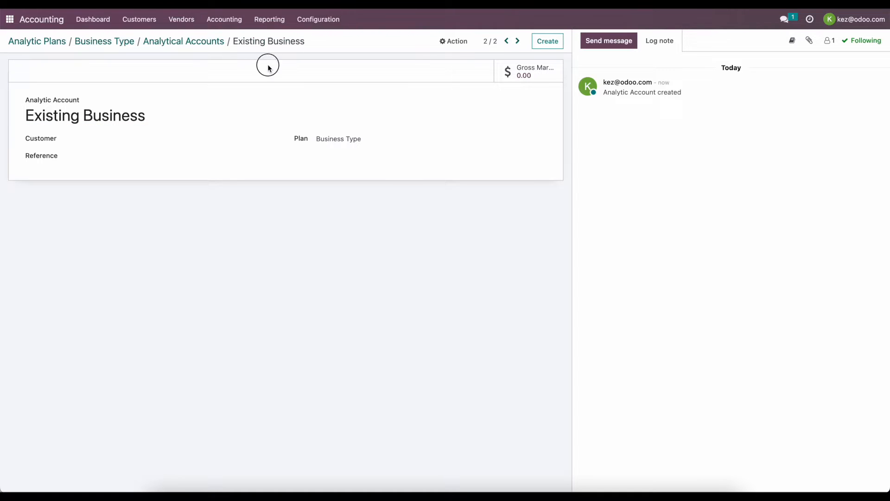
{"action": "left_click", "coordinate": [222, 41]}
{"action": "left_click", "coordinate": [89, 40]}
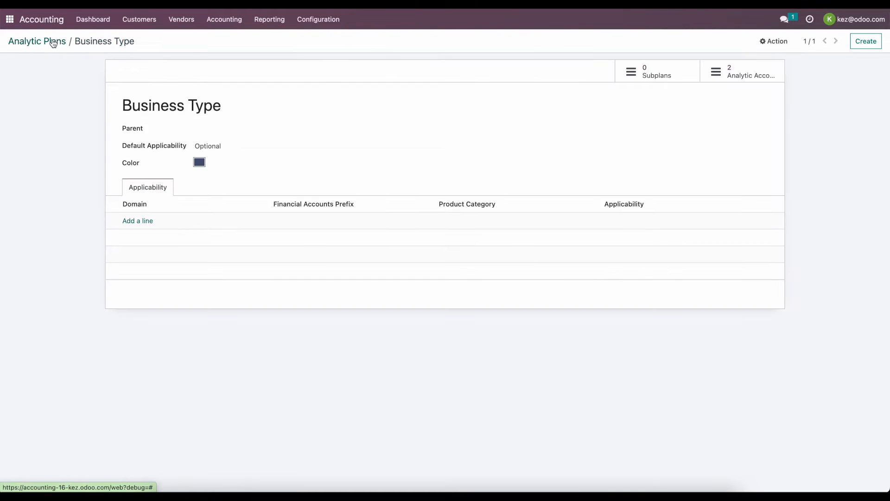
{"action": "left_click", "coordinate": [52, 41]}
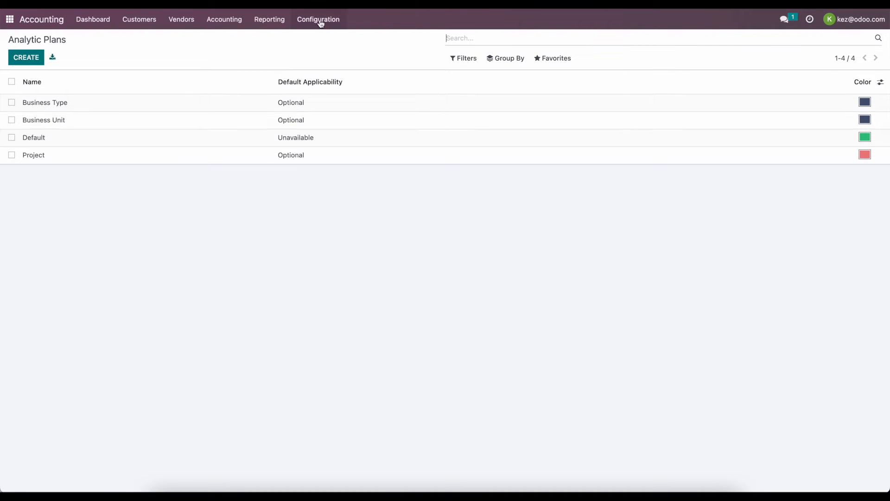
- Add a Sale Order applicability line set to Mandatory to the Business Type plan, and page through the plans to Project
{"action": "left_click", "coordinate": [179, 108]}
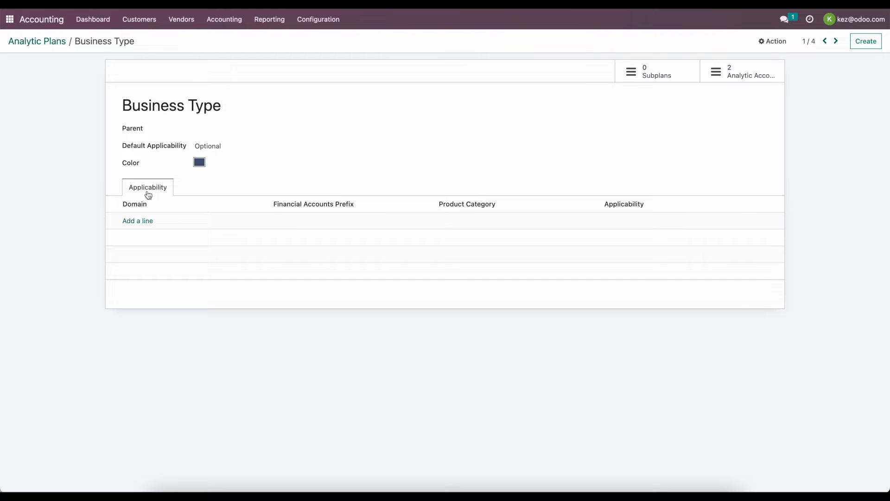
{"action": "left_click", "coordinate": [137, 220]}
{"action": "left_click", "coordinate": [195, 222]}
{"action": "left_click", "coordinate": [188, 254]}
{"action": "left_click", "coordinate": [653, 221]}
{"action": "left_click", "coordinate": [649, 233]}
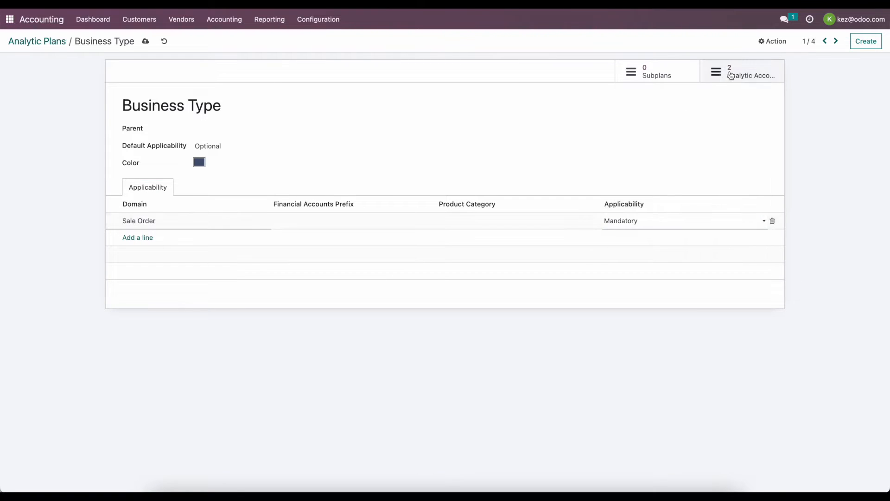
{"action": "left_click", "coordinate": [837, 40]}
{"action": "left_click", "coordinate": [837, 40]}
{"action": "left_click", "coordinate": [838, 39]}
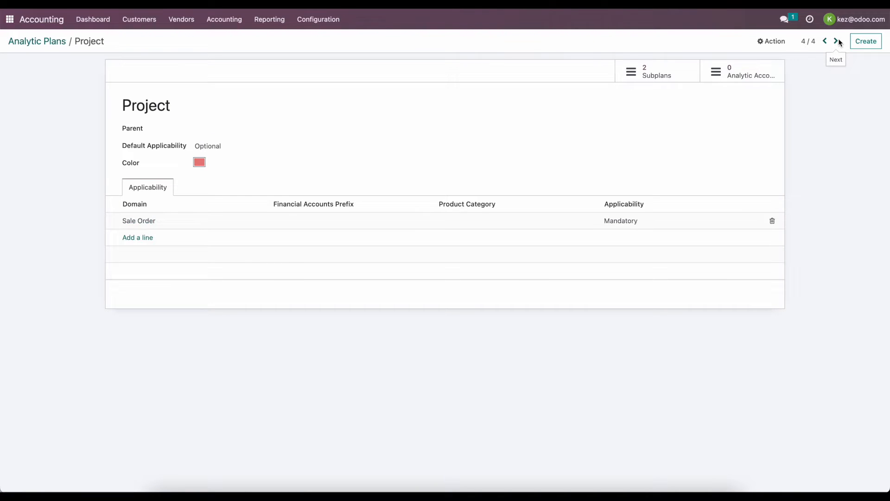
- Start a new analytic distribution model and set its partner category to a newly created category named B2C
{"action": "left_click", "coordinate": [314, 19]}
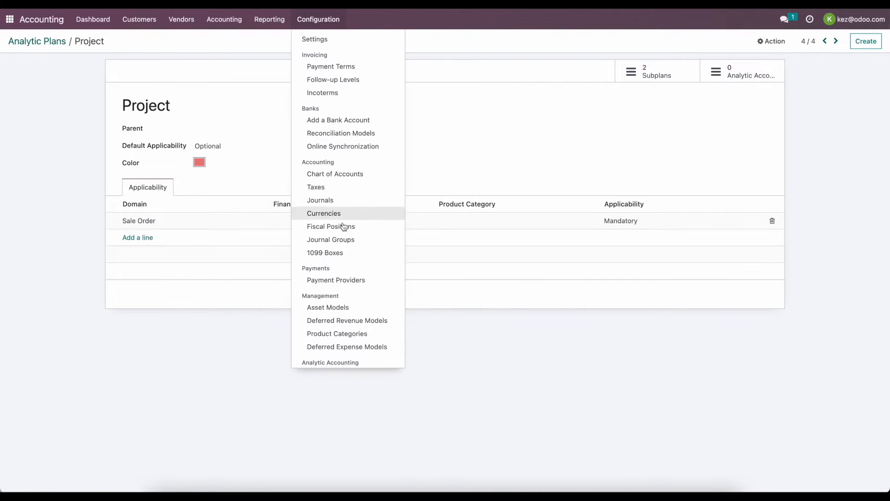
{"action": "scroll", "coordinate": [350, 260], "scroll_direction": "down", "scroll_amount": 2}
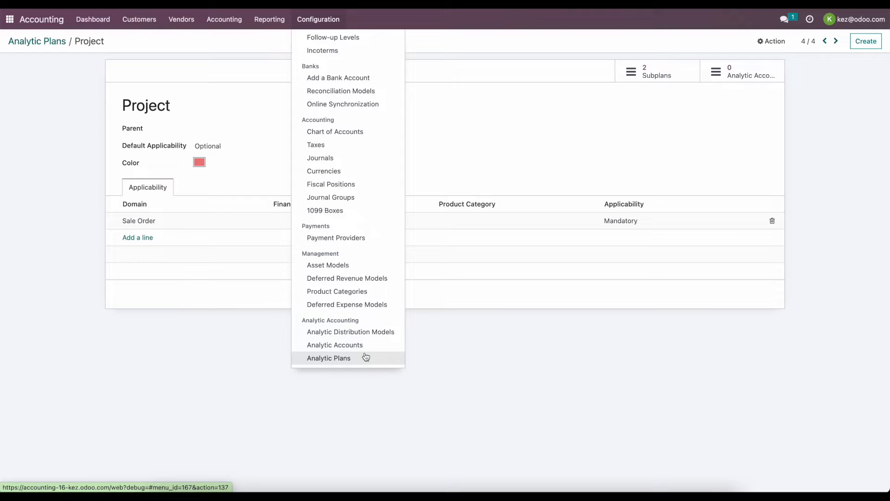
{"action": "left_click", "coordinate": [366, 335]}
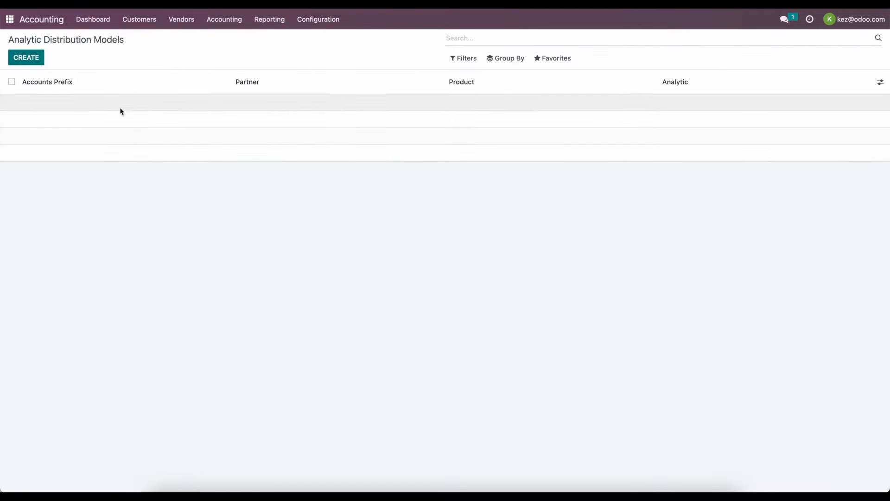
{"action": "left_click", "coordinate": [23, 58]}
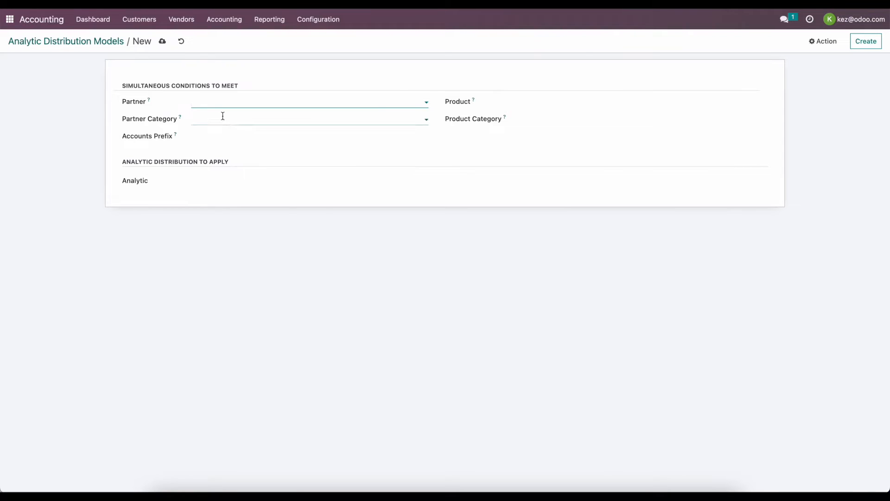
{"action": "left_click", "coordinate": [223, 116]}
{"action": "type", "text": "B2C"}
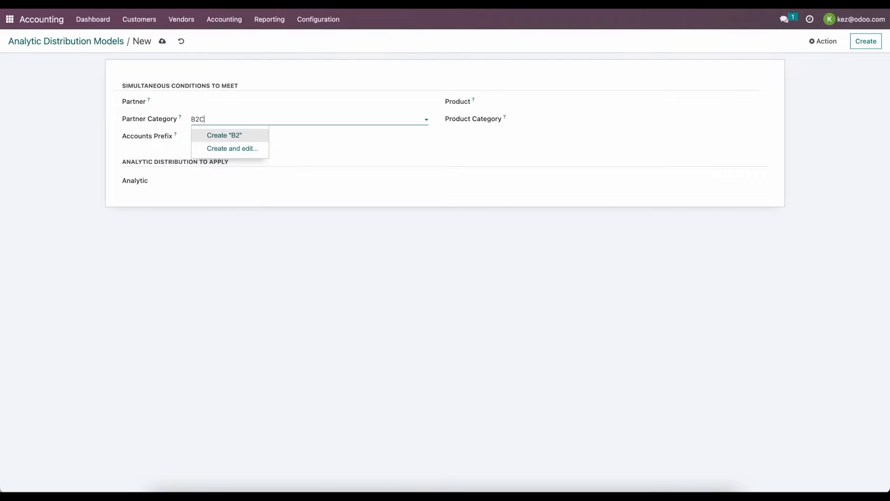
{"action": "left_click", "coordinate": [233, 135]}
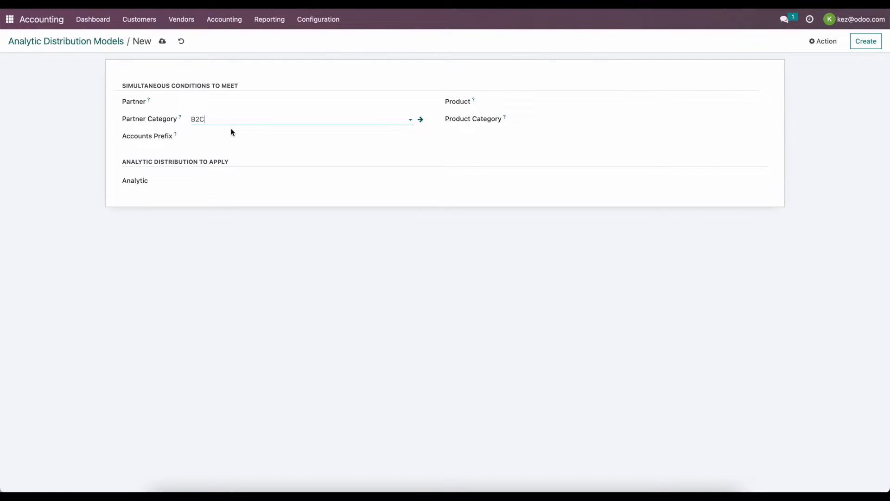
- Assign the Business Unit account B2C to the model's analytic distribution, save it, and return to the distribution models list
{"action": "left_click", "coordinate": [219, 181]}
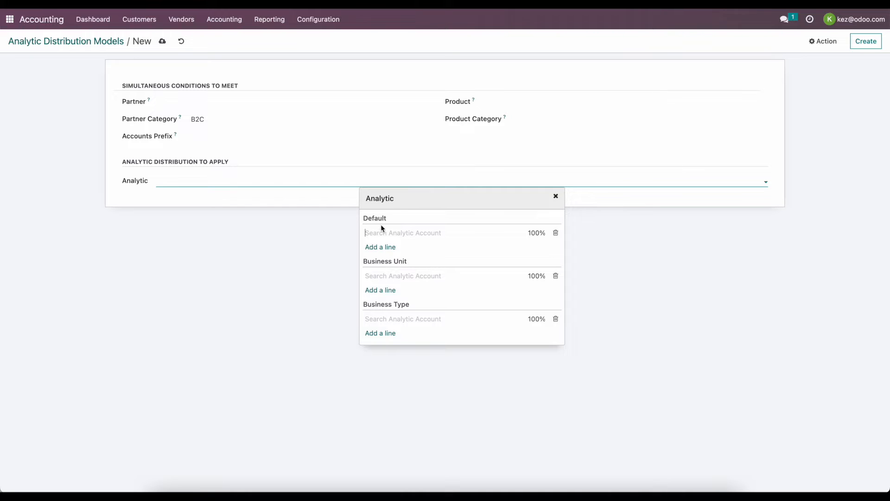
{"action": "left_click", "coordinate": [401, 277]}
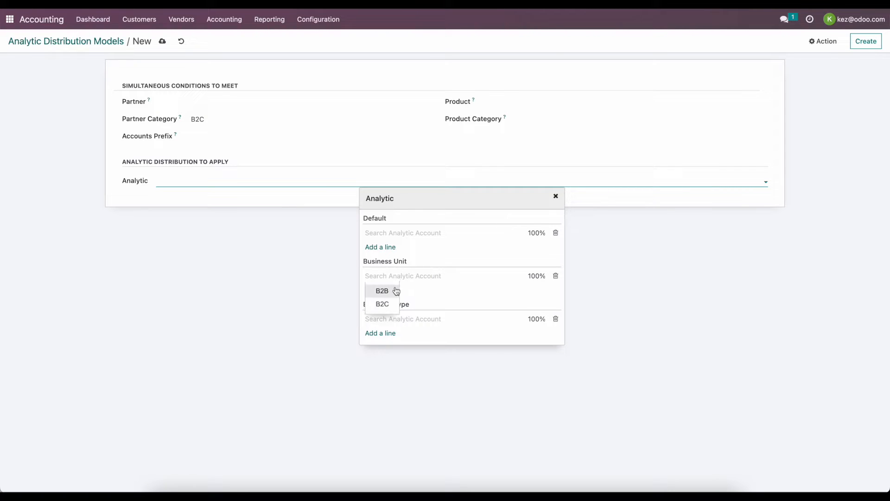
{"action": "left_click", "coordinate": [393, 303]}
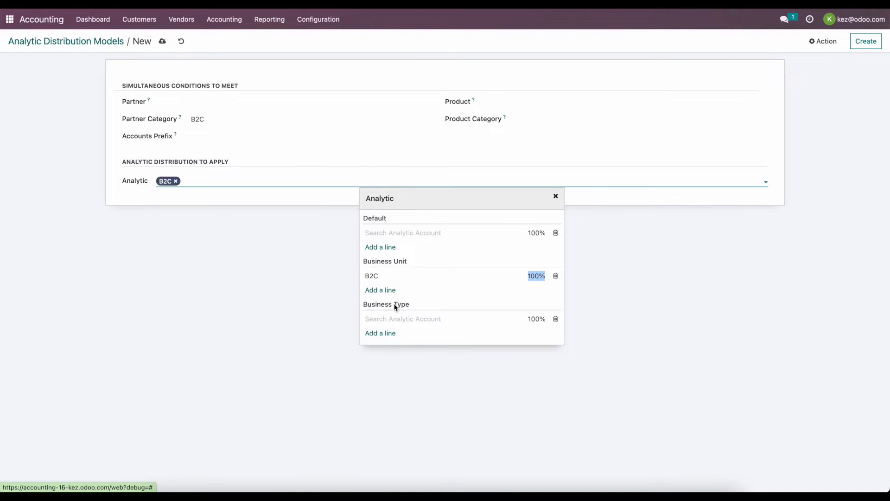
{"action": "left_click", "coordinate": [312, 295]}
{"action": "left_click", "coordinate": [162, 41]}
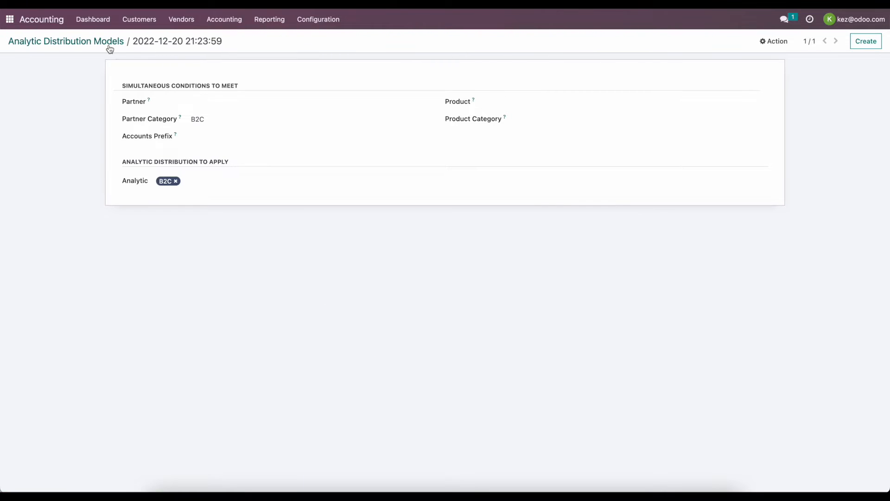
{"action": "left_click", "coordinate": [98, 44]}
- Review the analytic plans one by one, including the Project plan's subplans, and return to the analytic plans list
{"action": "left_click", "coordinate": [309, 22]}
{"action": "scroll", "coordinate": [338, 312], "scroll_direction": "down", "scroll_amount": 2}
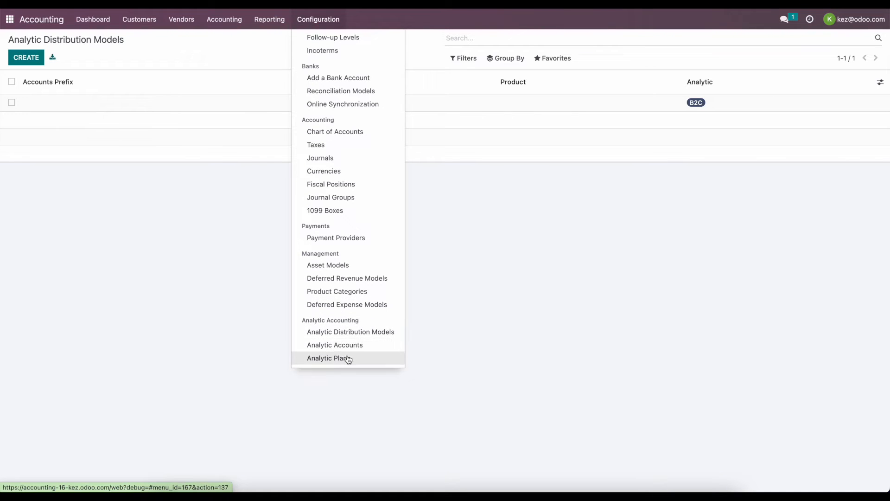
{"action": "left_click", "coordinate": [349, 356]}
{"action": "left_click", "coordinate": [149, 139]}
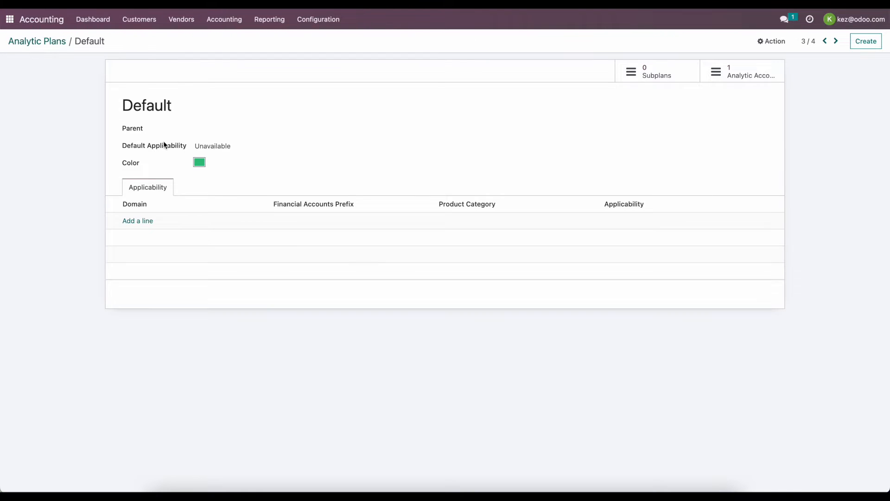
{"action": "left_click", "coordinate": [836, 41]}
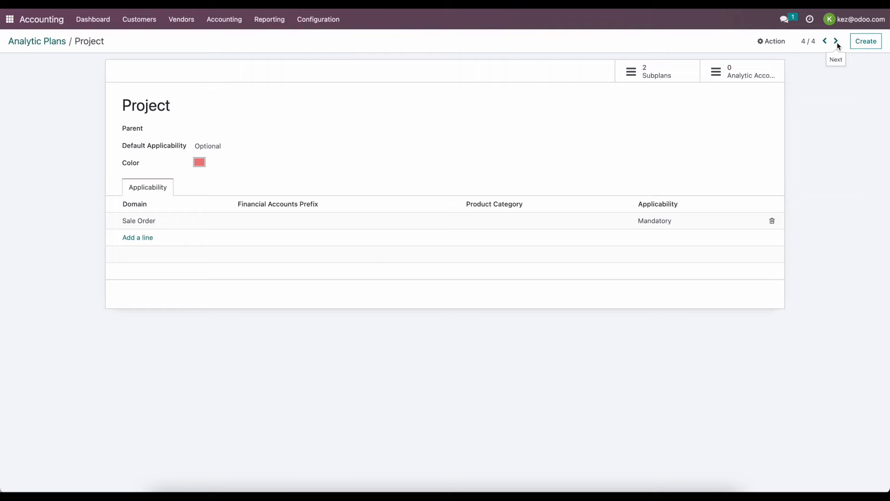
{"action": "left_click", "coordinate": [837, 43]}
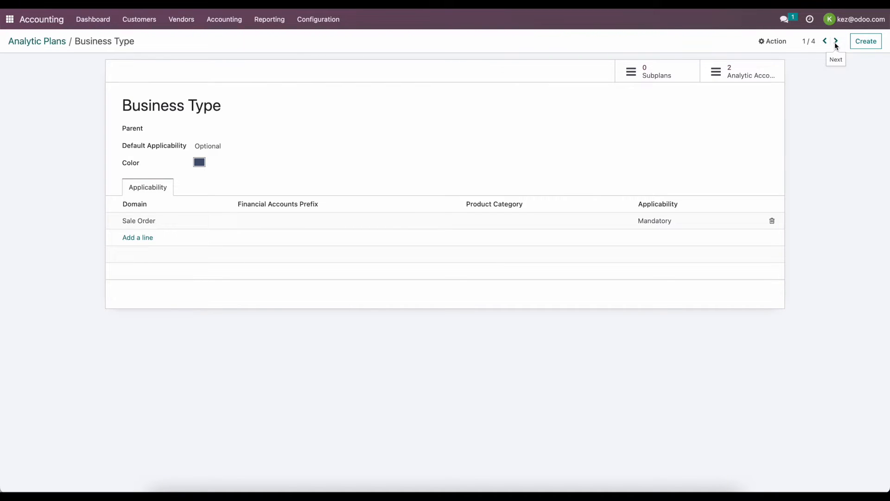
{"action": "left_click", "coordinate": [836, 41]}
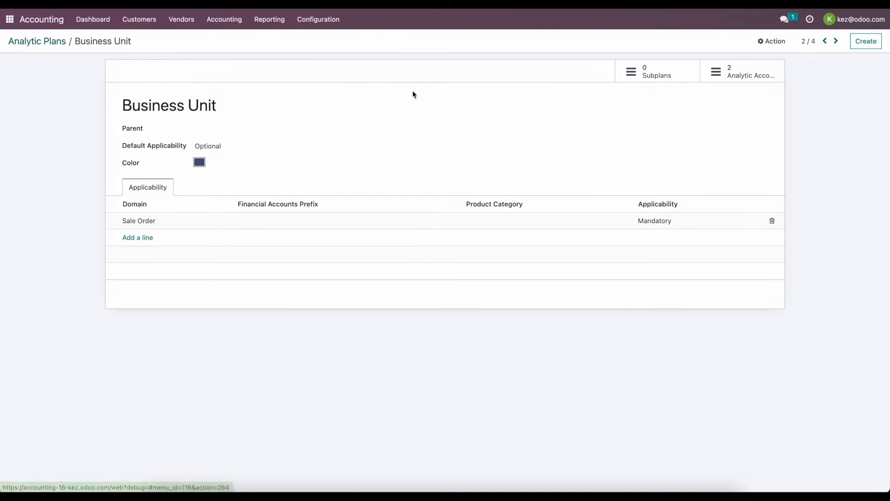
{"action": "left_click", "coordinate": [824, 43]}
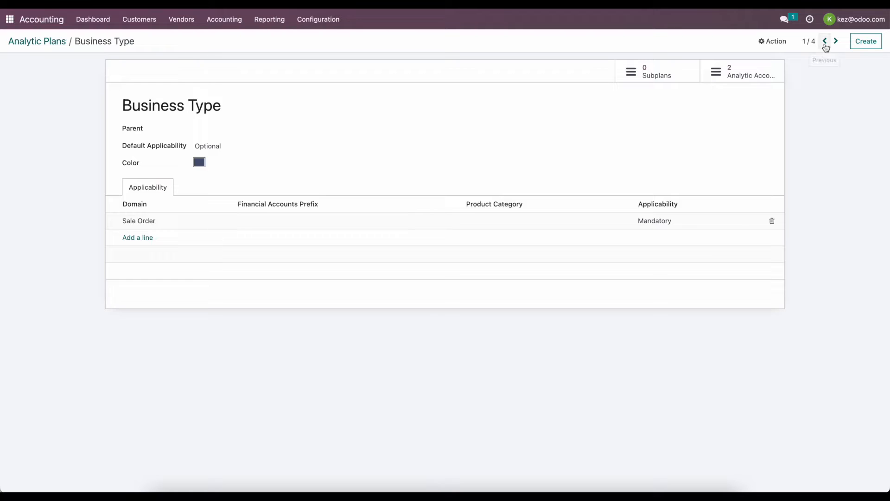
{"action": "left_click", "coordinate": [825, 43]}
{"action": "left_click", "coordinate": [636, 79]}
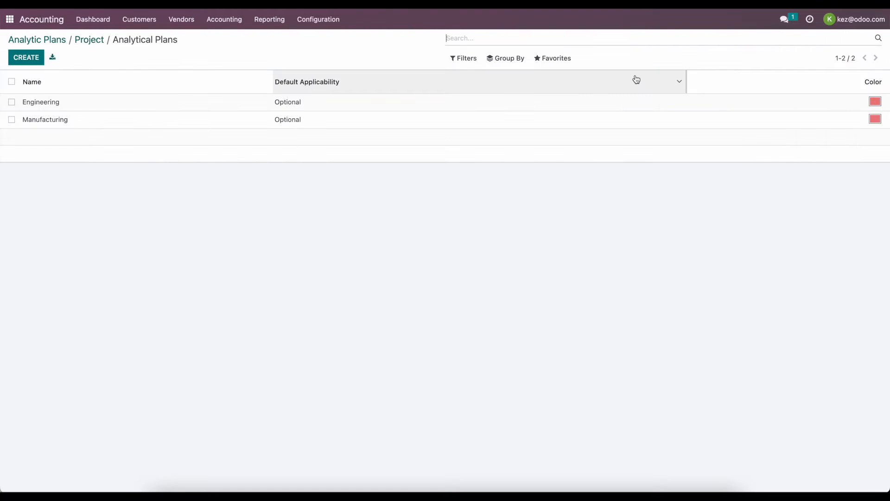
{"action": "left_click", "coordinate": [221, 104]}
{"action": "left_click", "coordinate": [48, 41]}
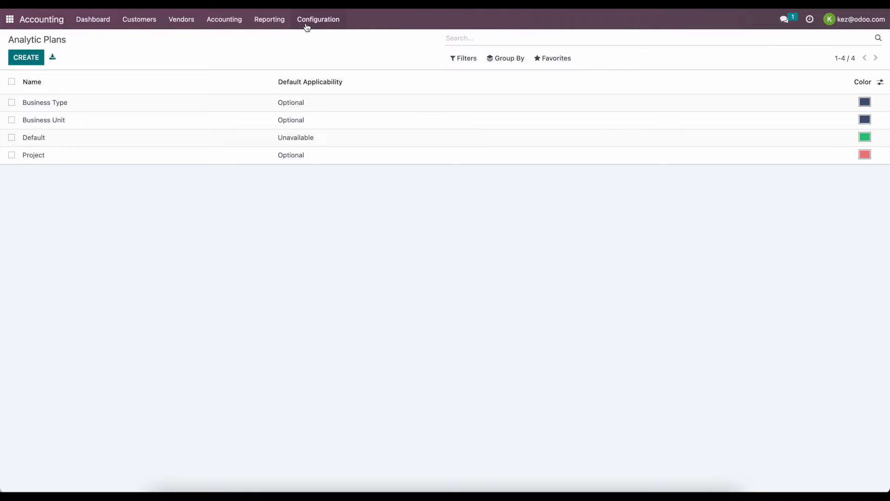
{"action": "left_click", "coordinate": [306, 28]}
- In the Contacts app, create a company contact named Customer 1 (B2C) and tag it B2C
{"action": "left_click", "coordinate": [10, 19]}
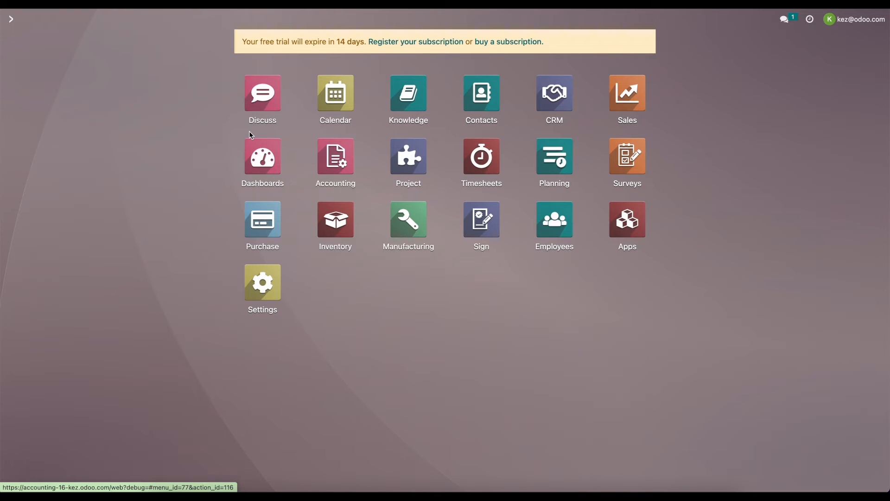
{"action": "left_click", "coordinate": [496, 99]}
{"action": "left_click", "coordinate": [26, 56]}
{"action": "type", "text": "Customer 1 (B@C)"}
{"action": "key", "text": "BackSpace"}
{"action": "type", "text": "2)"}
{"action": "key", "text": "BackSpace"}
{"action": "type", "text": "C)"}
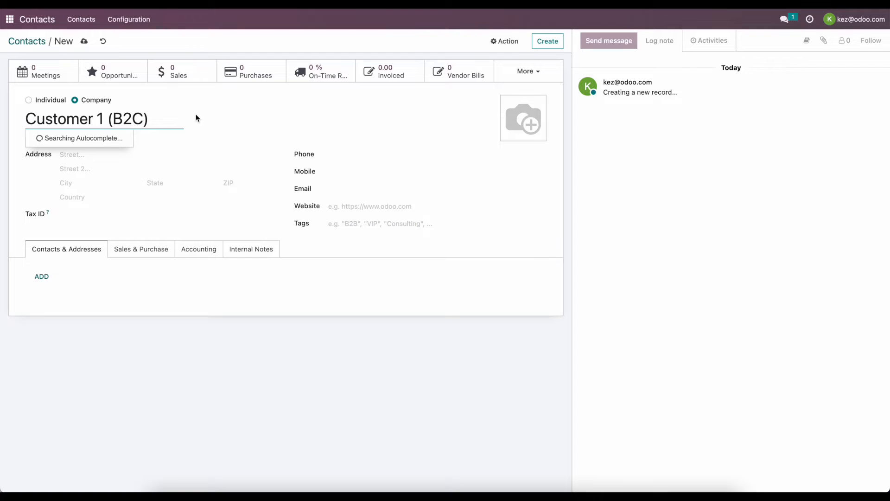
{"action": "left_click", "coordinate": [348, 224]}
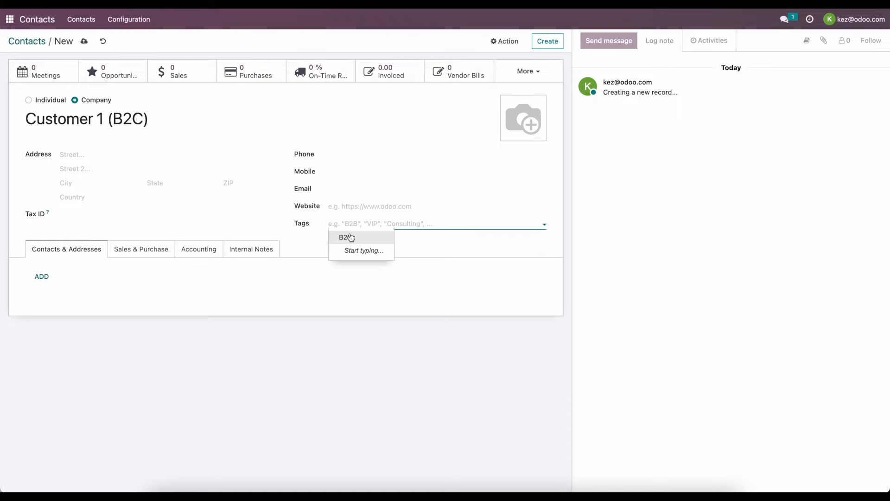
{"action": "left_click", "coordinate": [354, 238]}
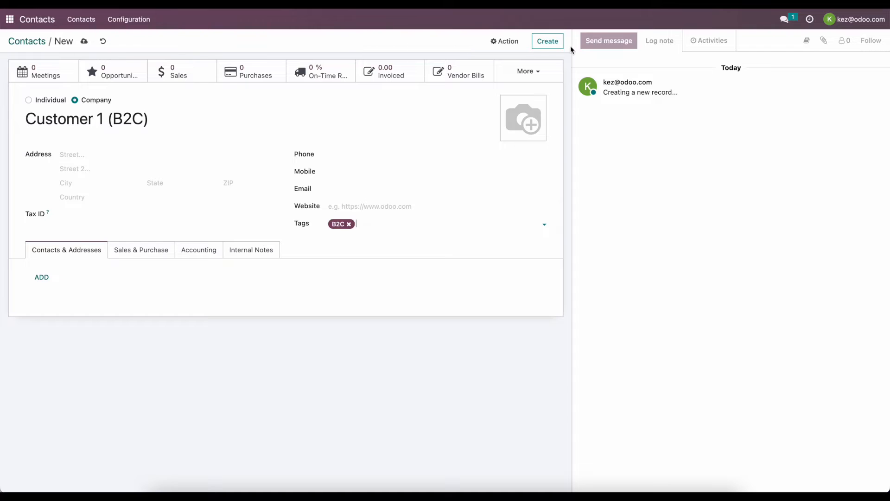
- Start another company contact and name it Customer 2 (B2B)
{"action": "left_click", "coordinate": [550, 43]}
{"action": "type", "text": "Custom 2"}
{"action": "key", "text": "BackSpace"}
{"action": "key", "text": "BackSpace"}
{"action": "type", "text": "er 2 (B@B"}
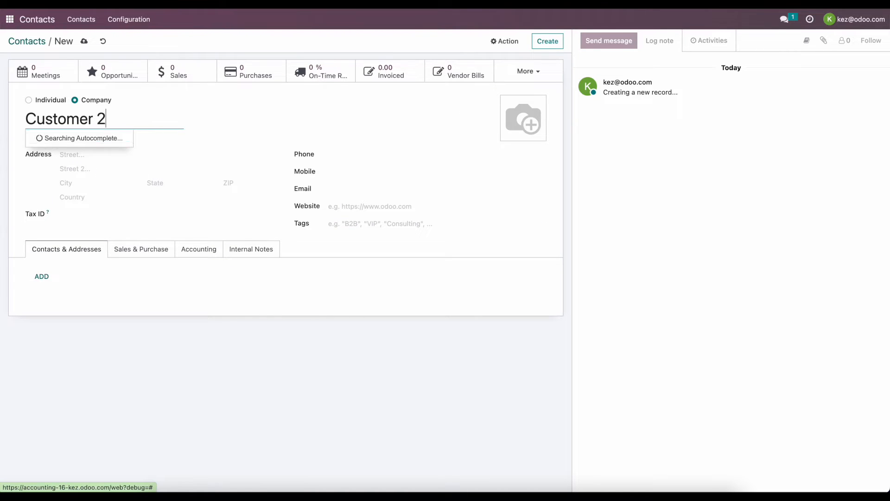
{"action": "key", "text": "BackSpace"}
{"action": "key", "text": "BackSpace"}
{"action": "type", "text": "2B)"}
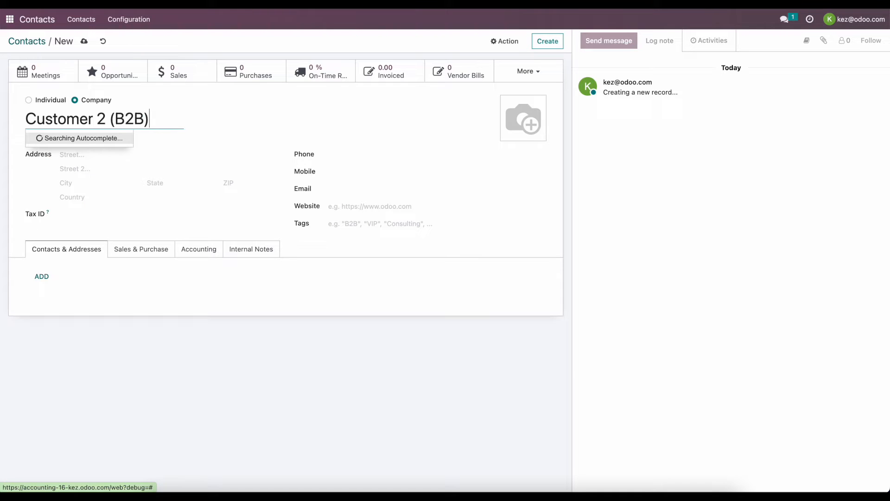
{"action": "left_click", "coordinate": [209, 125]}
- Tag the new contact with a newly created tag B2B and save the contact
{"action": "left_click", "coordinate": [335, 224]}
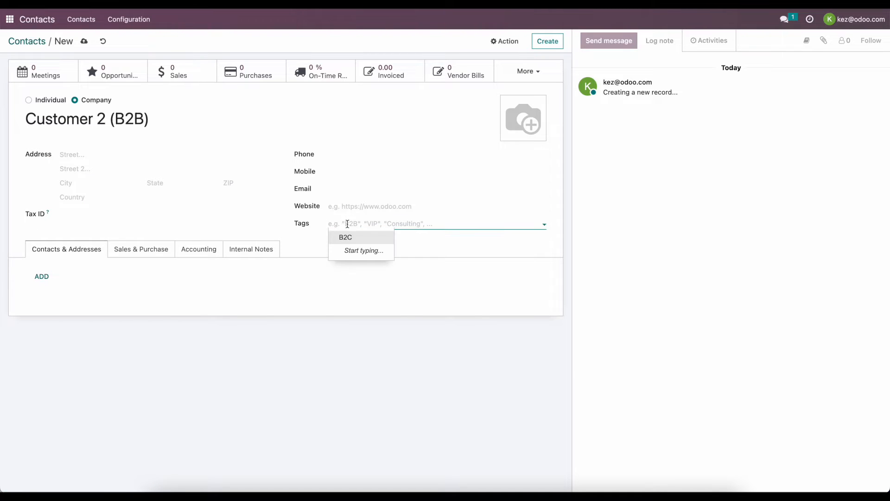
{"action": "type", "text": "B2B"}
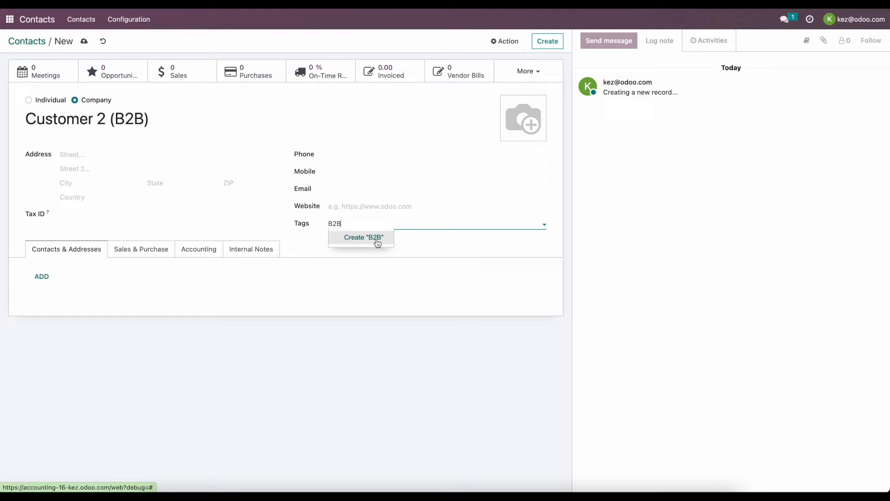
{"action": "left_click", "coordinate": [377, 239]}
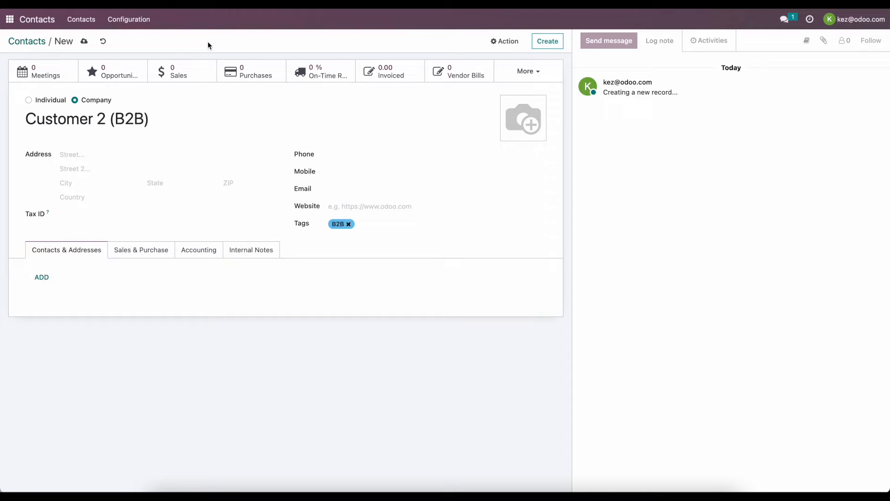
{"action": "left_click", "coordinate": [84, 41]}
- In the Accounting app, start a new analytic distribution model and set its partner category to B2B
{"action": "left_click", "coordinate": [9, 19]}
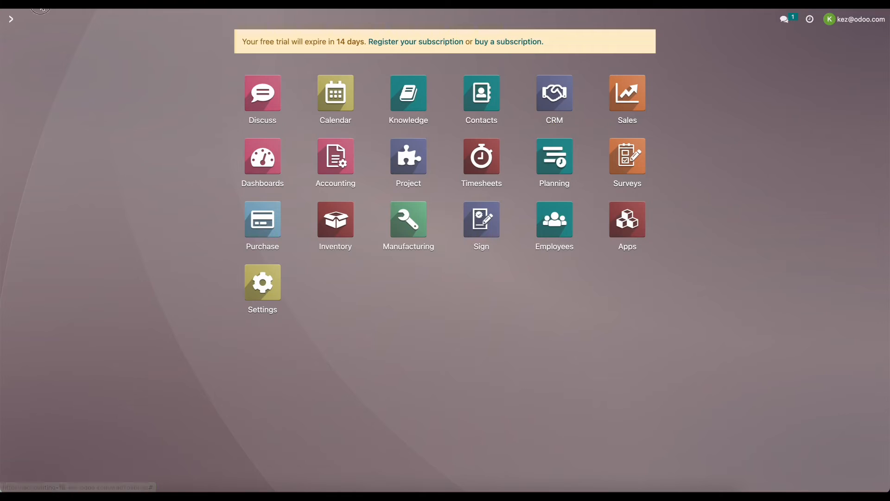
{"action": "left_click", "coordinate": [347, 173]}
{"action": "left_click", "coordinate": [318, 19]}
{"action": "scroll", "coordinate": [335, 229], "scroll_direction": "down", "scroll_amount": 2}
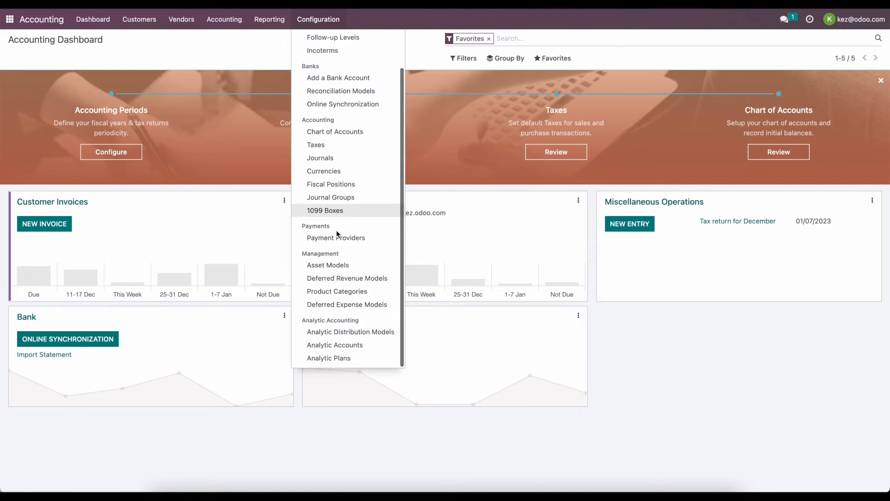
{"action": "left_click", "coordinate": [352, 331]}
{"action": "left_click", "coordinate": [26, 57]}
{"action": "left_click", "coordinate": [225, 119]}
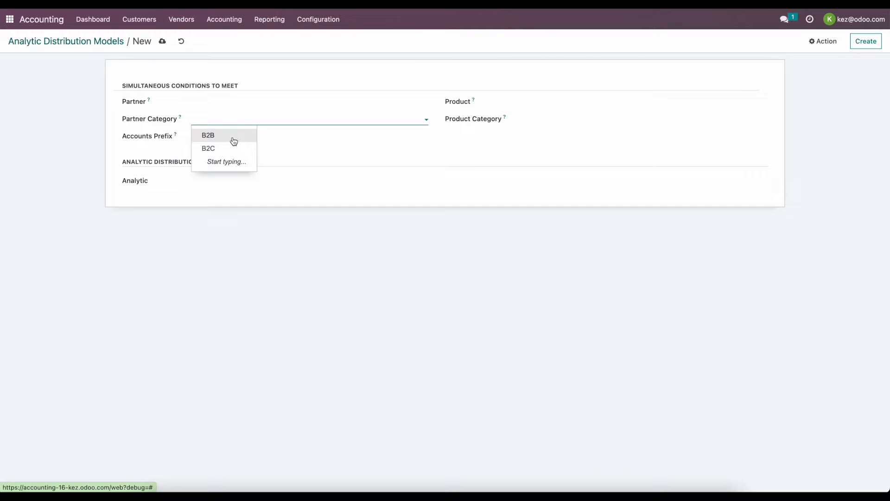
{"action": "left_click", "coordinate": [233, 135]}
- Assign the Business Unit account B2B to the model's analytic distribution, save it, and return to the distribution models list
{"action": "left_click", "coordinate": [207, 181]}
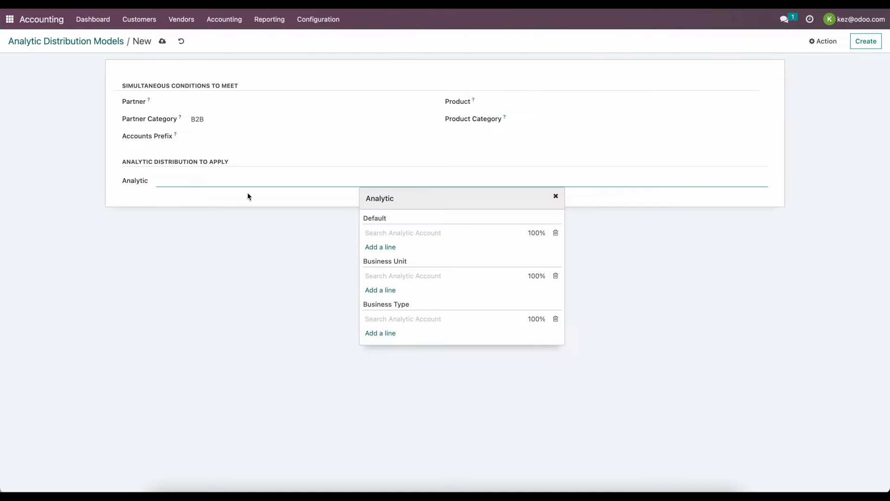
{"action": "left_click", "coordinate": [403, 277]}
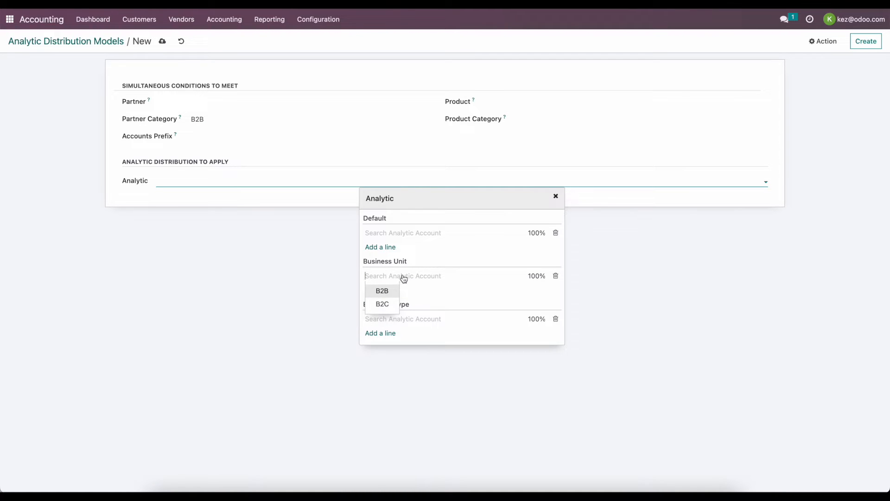
{"action": "left_click", "coordinate": [391, 292]}
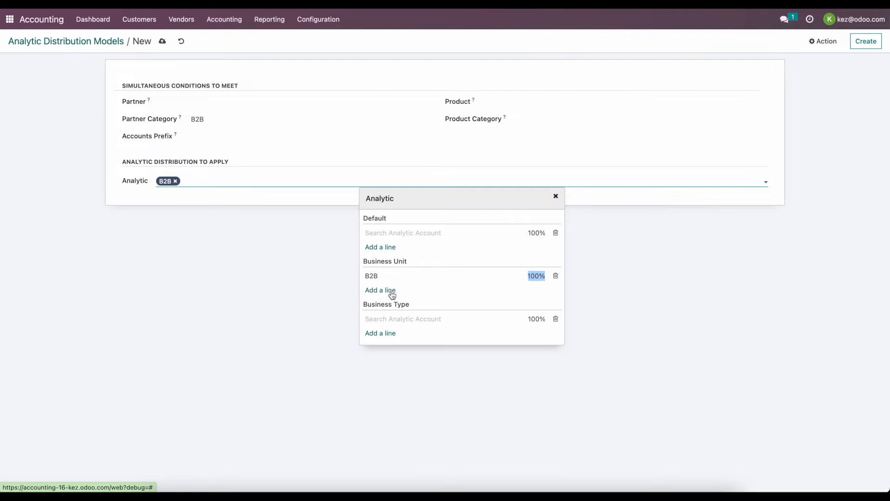
{"action": "left_click", "coordinate": [328, 284]}
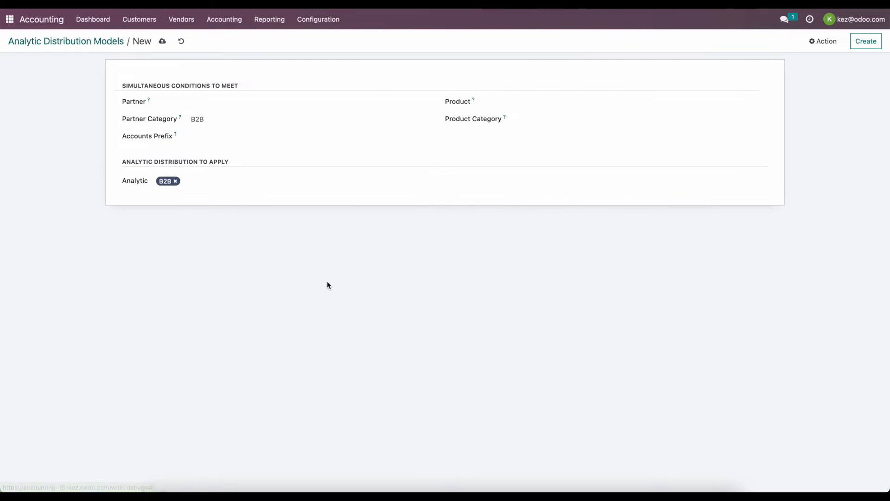
{"action": "left_click", "coordinate": [162, 41]}
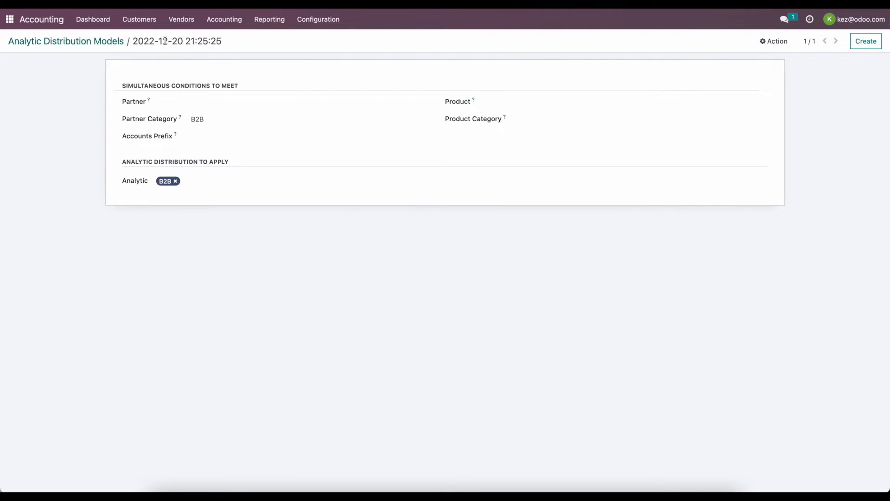
{"action": "left_click", "coordinate": [66, 42]}
- In the Inventory app, start a new product named Services and set its product type to Service
{"action": "left_click", "coordinate": [9, 19]}
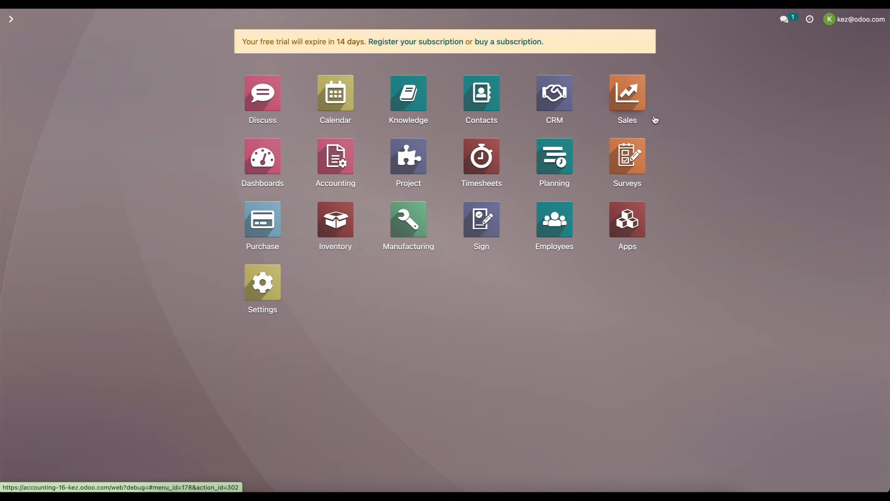
{"action": "left_click", "coordinate": [335, 218]}
{"action": "left_click", "coordinate": [168, 18]}
{"action": "left_click", "coordinate": [163, 38]}
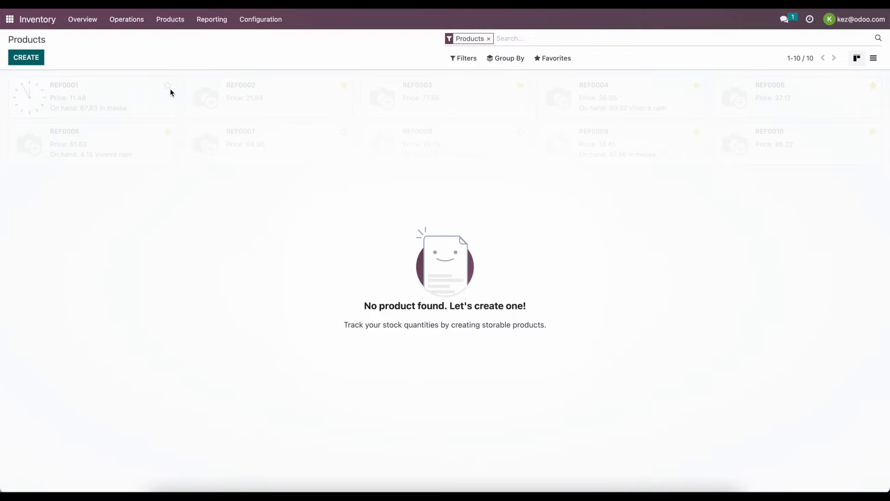
{"action": "left_click", "coordinate": [27, 56]}
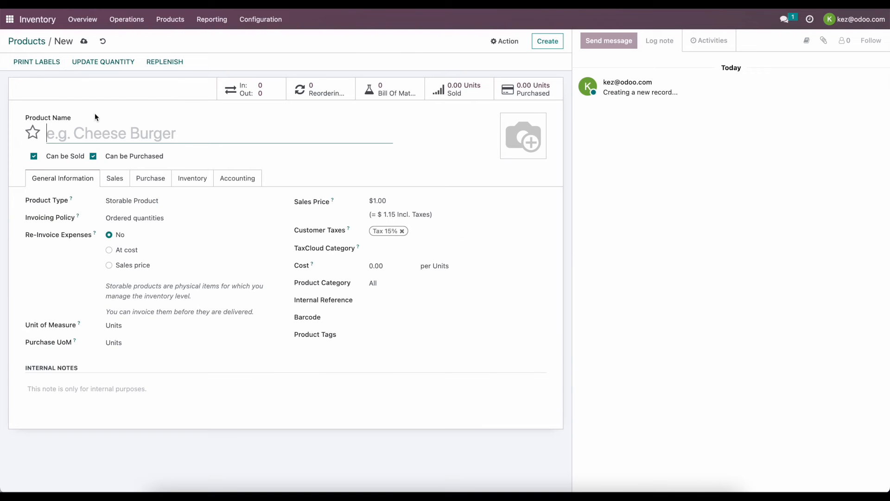
{"action": "type", "text": "Services"}
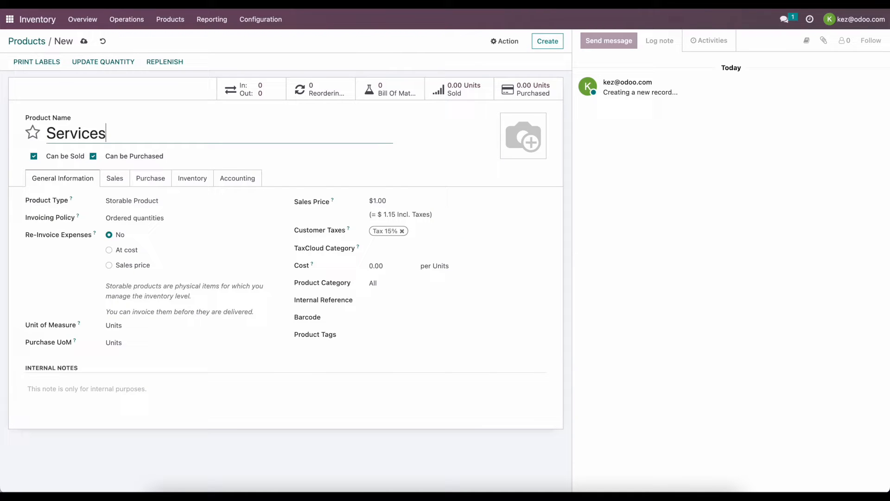
{"action": "left_click", "coordinate": [144, 201]}
{"action": "left_click", "coordinate": [144, 190]}
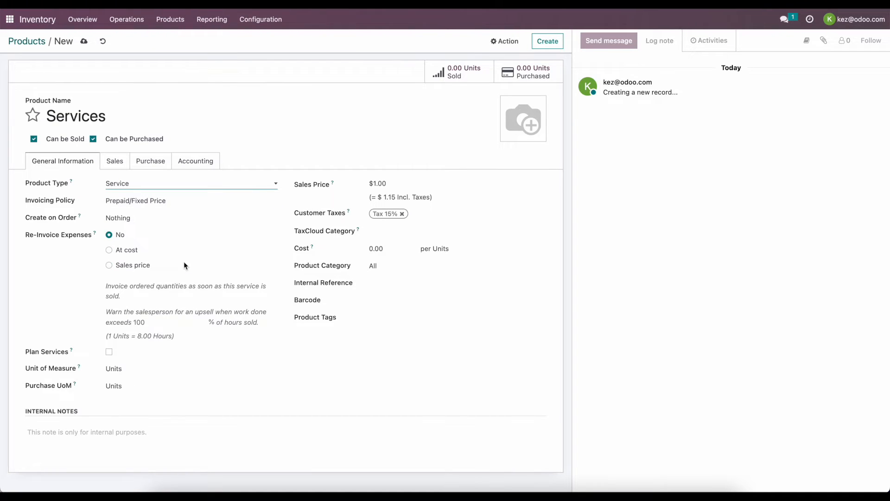
- Remove the 15% customer tax from the product, set its sales price to $100, and save it
{"action": "left_click", "coordinate": [402, 213]}
{"action": "left_click", "coordinate": [393, 185]}
{"action": "type", "text": "100"}
{"action": "left_click", "coordinate": [392, 164]}
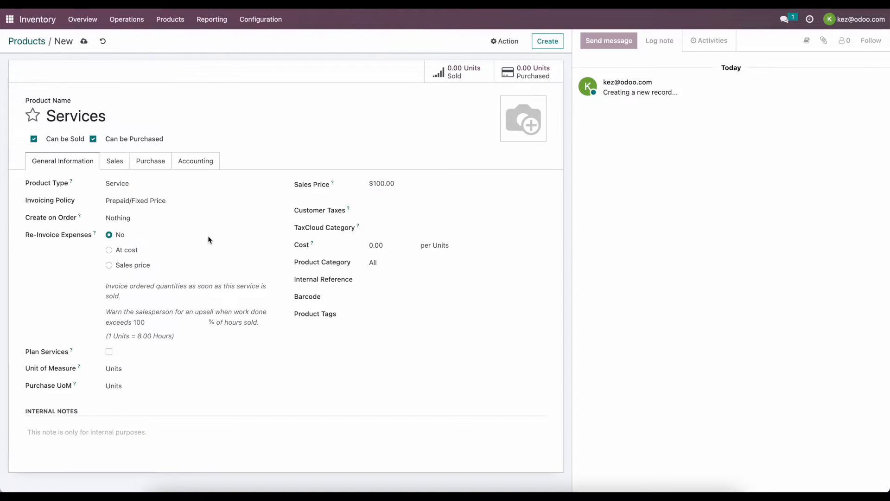
{"action": "left_click", "coordinate": [84, 41]}
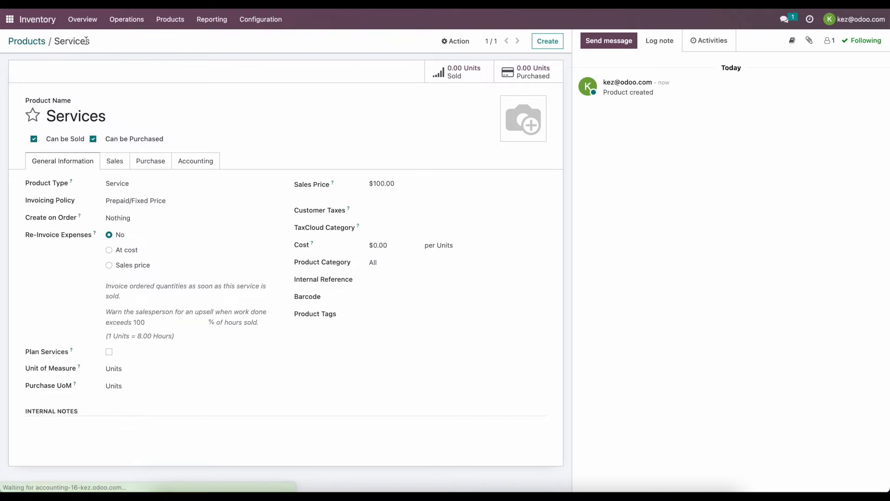
- In the Sales app, start a new quotation for Customer 1 (B2C) and add the product Services as an order line
{"action": "left_click", "coordinate": [13, 26]}
{"action": "left_click", "coordinate": [636, 105]}
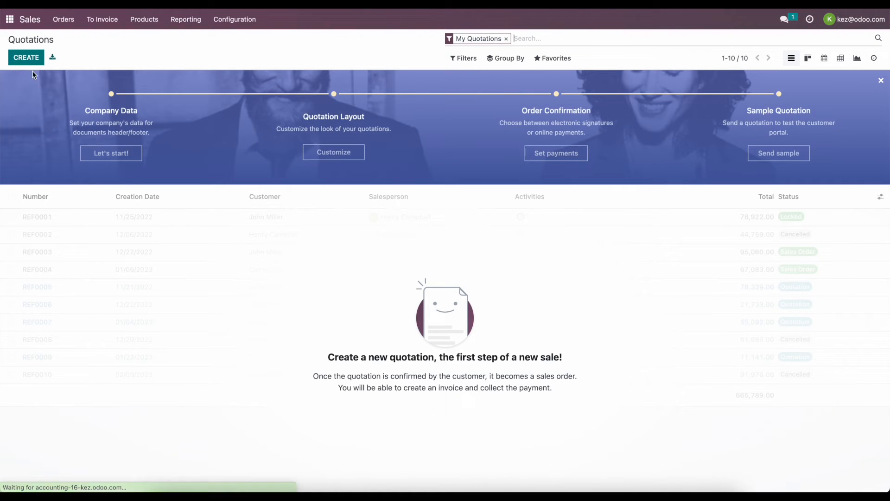
{"action": "left_click", "coordinate": [26, 57]}
{"action": "left_click", "coordinate": [94, 147]}
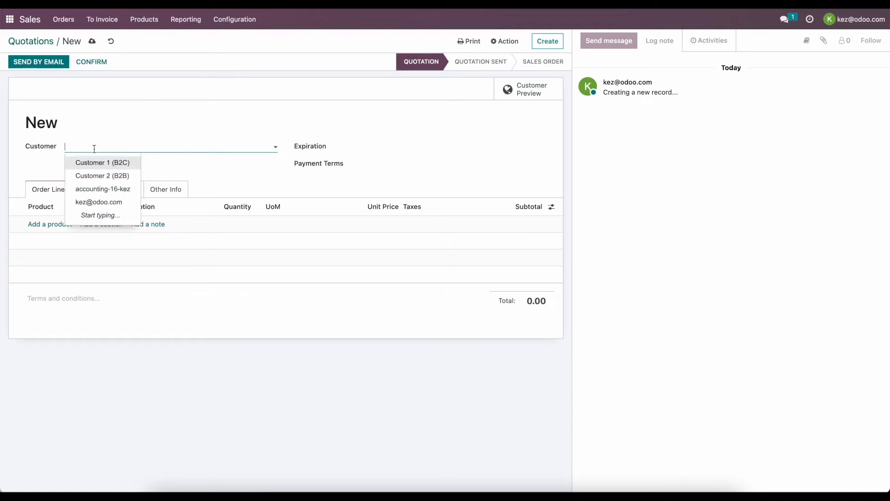
{"action": "left_click", "coordinate": [123, 166]}
{"action": "left_click", "coordinate": [59, 224]}
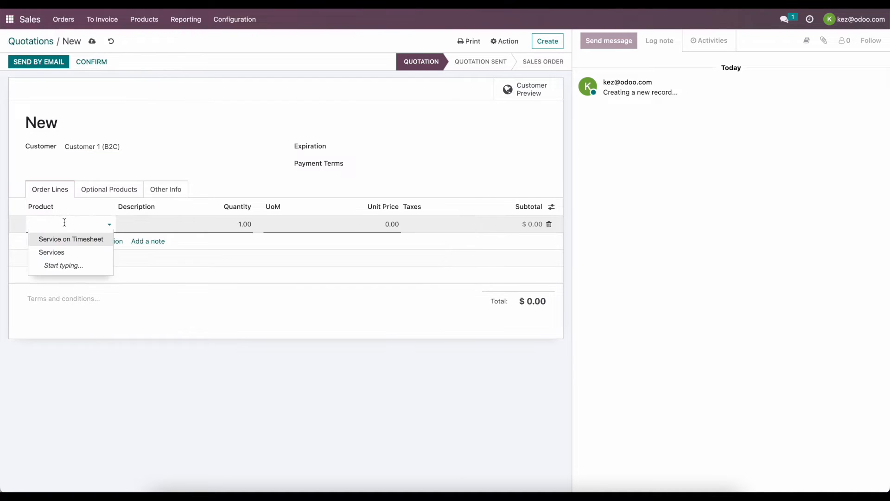
{"action": "left_click", "coordinate": [67, 250]}
{"action": "left_click", "coordinate": [190, 332]}
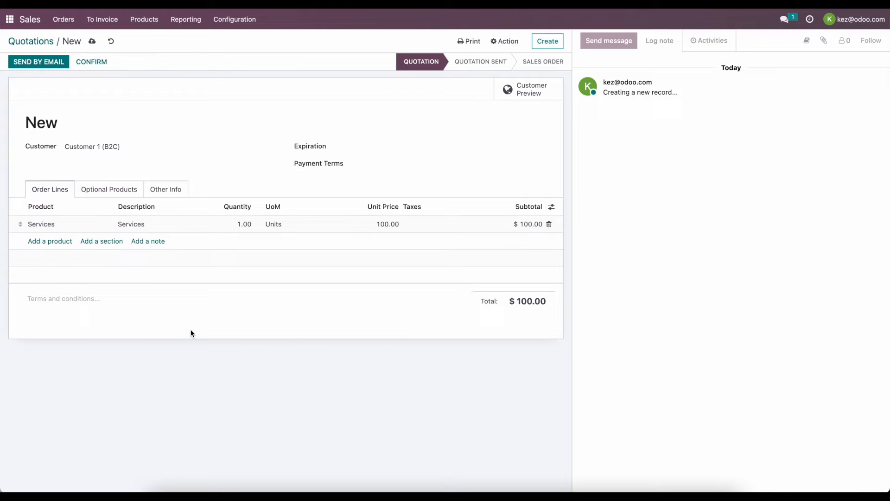
- Show the Analytic column in the quotation's order lines
{"action": "left_click", "coordinate": [551, 207]}
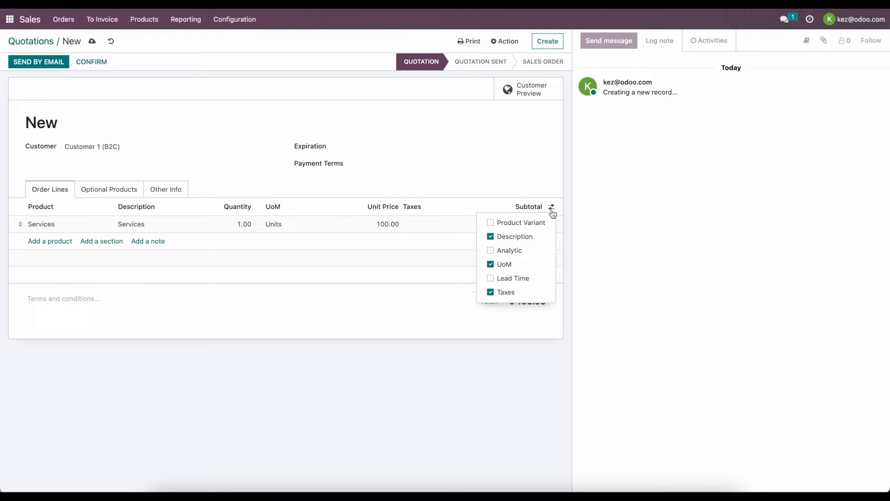
{"action": "left_click", "coordinate": [519, 250]}
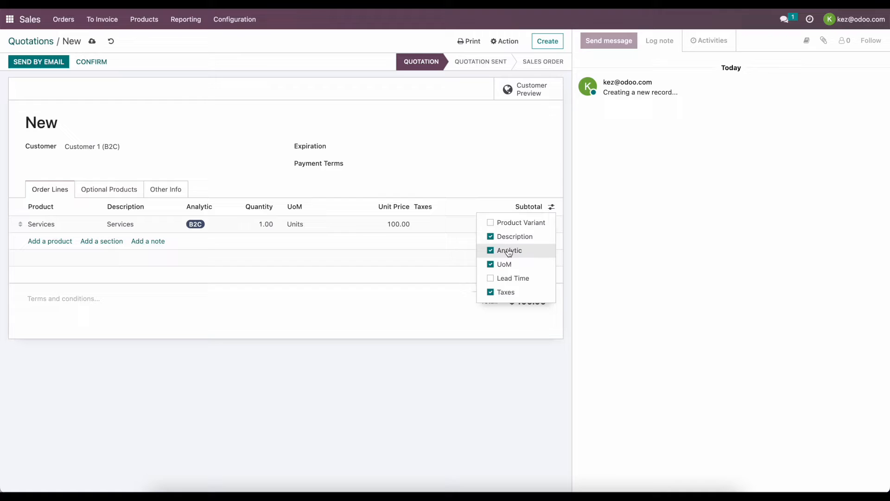
{"action": "left_click", "coordinate": [264, 298]}
- Set New Business as the Business Type account in the Services line's analytic distribution and review the resulting allocation
{"action": "left_click", "coordinate": [211, 224]}
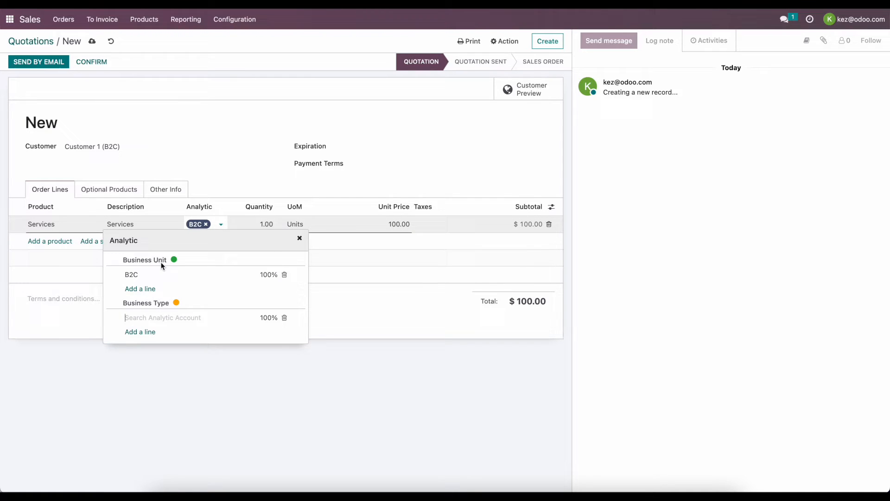
{"action": "left_click", "coordinate": [167, 317]}
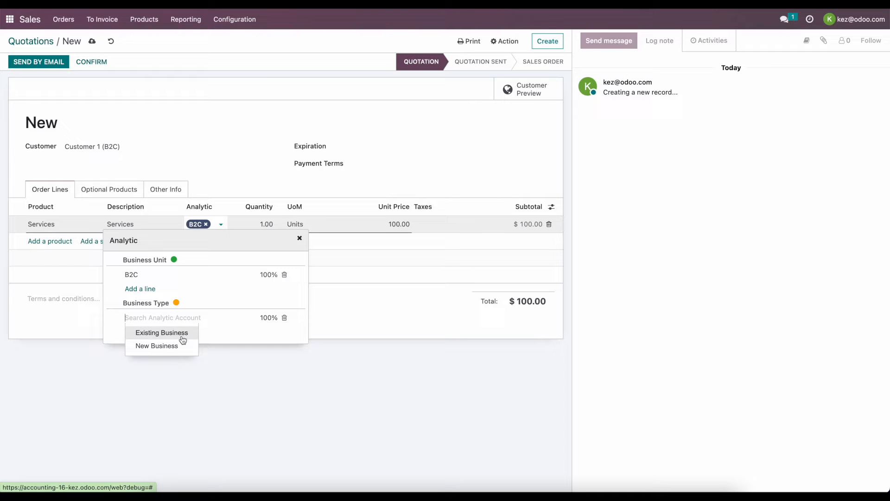
{"action": "left_click", "coordinate": [176, 346]}
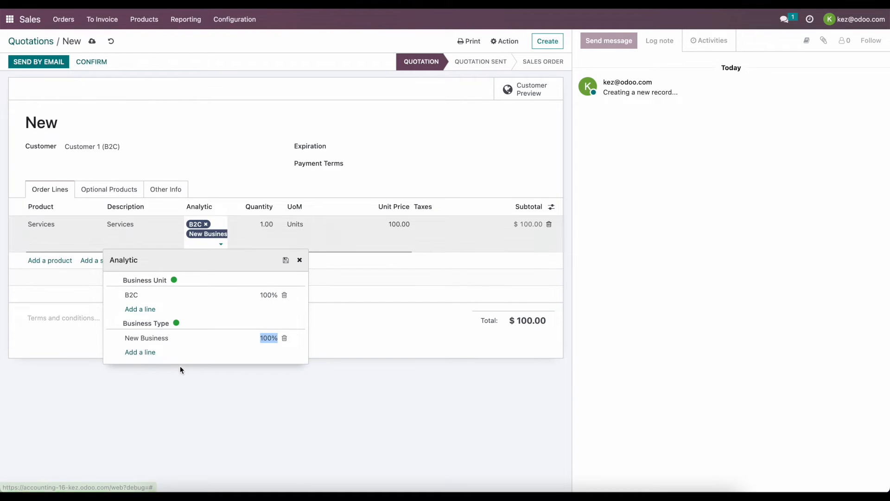
{"action": "left_click", "coordinate": [184, 394]}
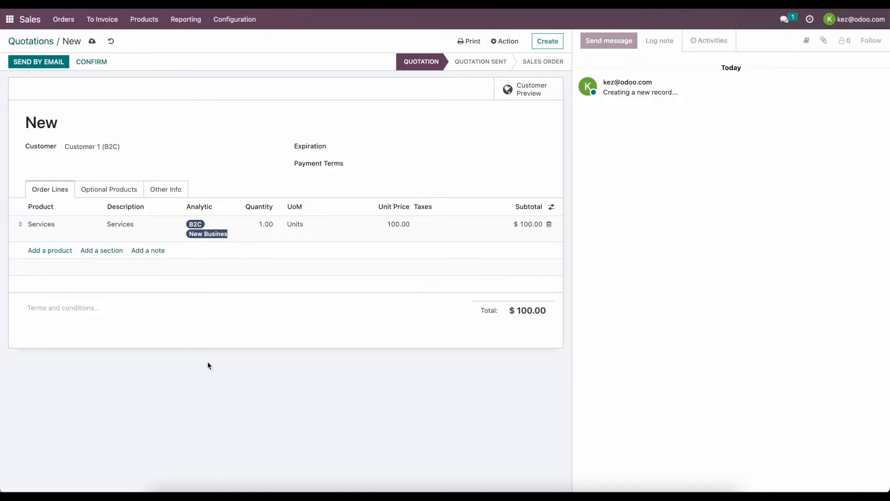
{"action": "left_click", "coordinate": [191, 232]}
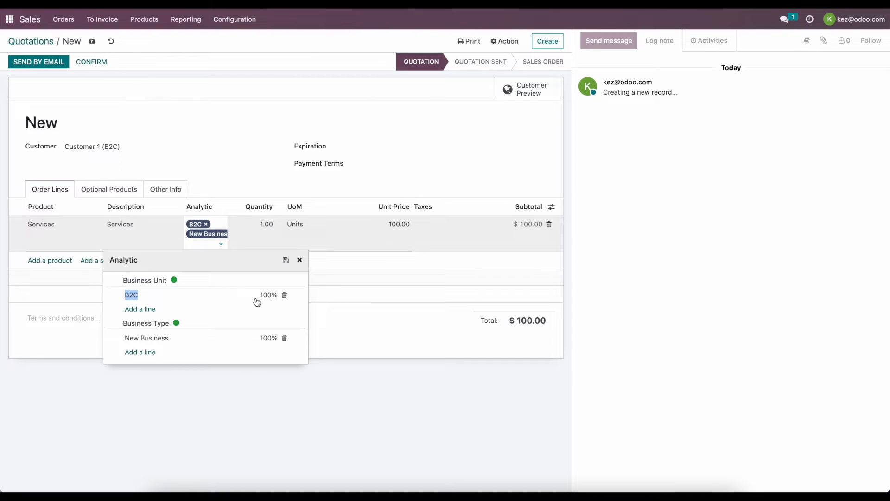
{"action": "left_click", "coordinate": [336, 308]}
{"action": "left_click", "coordinate": [338, 89]}
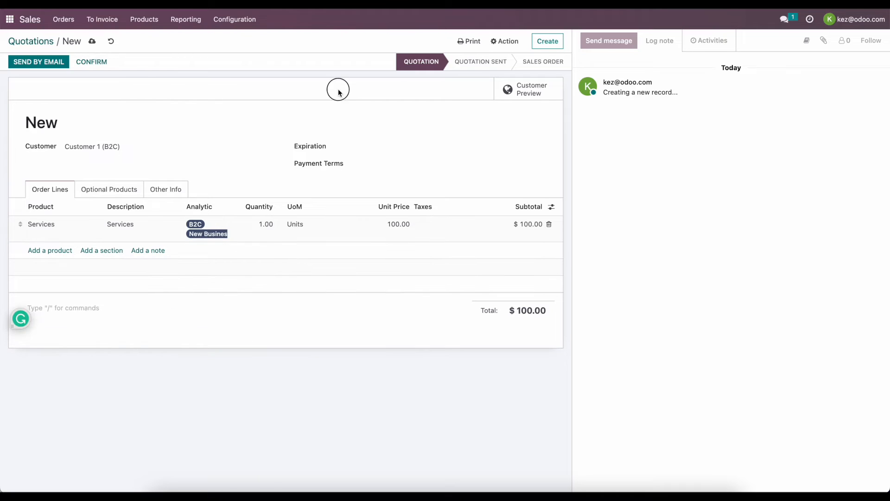
- Save the quotation and create the analytic account Large Project for it under the Project / Manufacturing plan
{"action": "left_click", "coordinate": [160, 189]}
{"action": "left_click", "coordinate": [373, 252]}
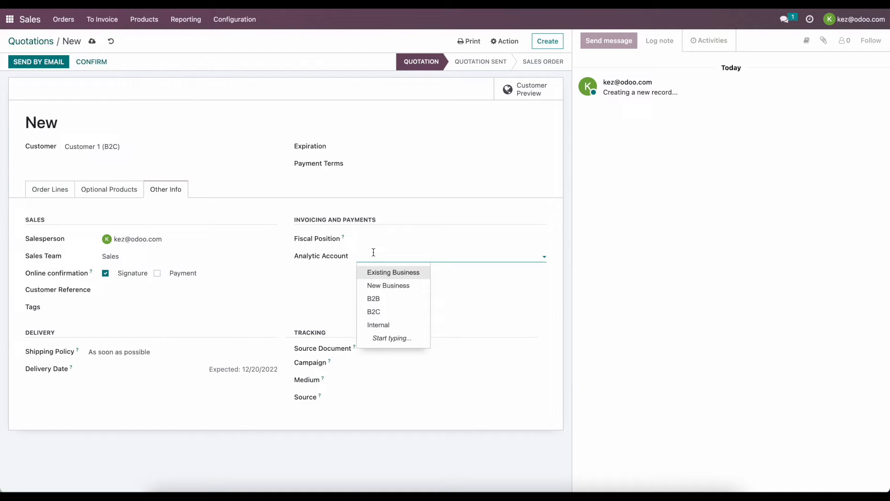
{"action": "left_click", "coordinate": [92, 41]}
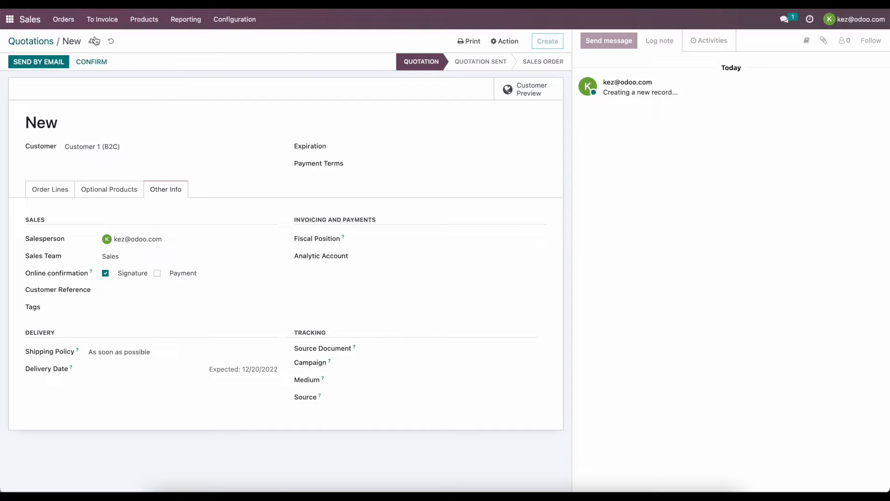
{"action": "left_click", "coordinate": [375, 250]}
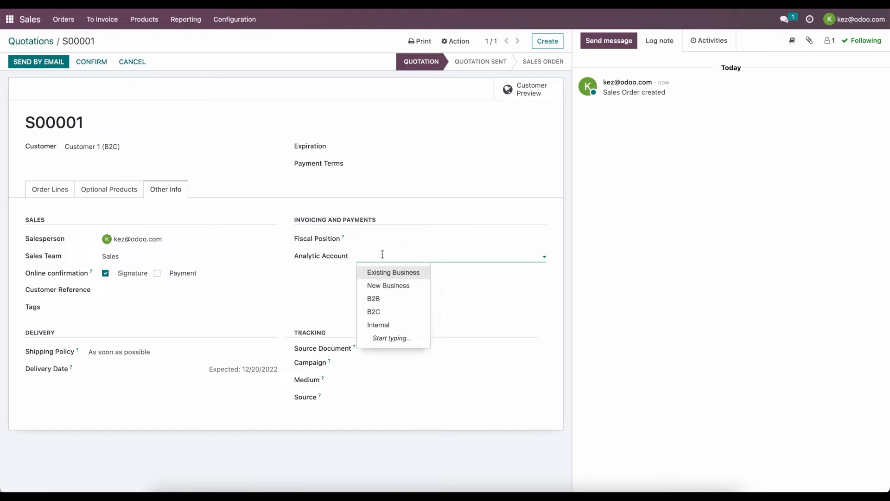
{"action": "type", "text": "Cus"}
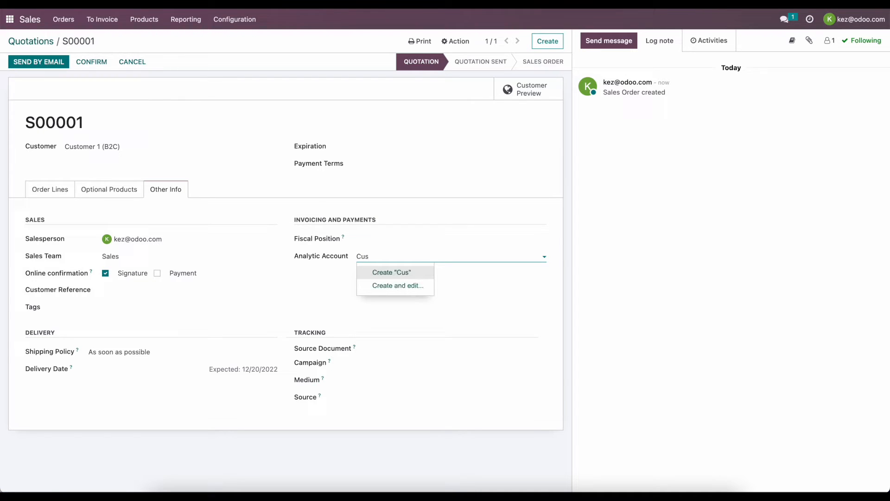
{"action": "type", "text": "Large Project"}
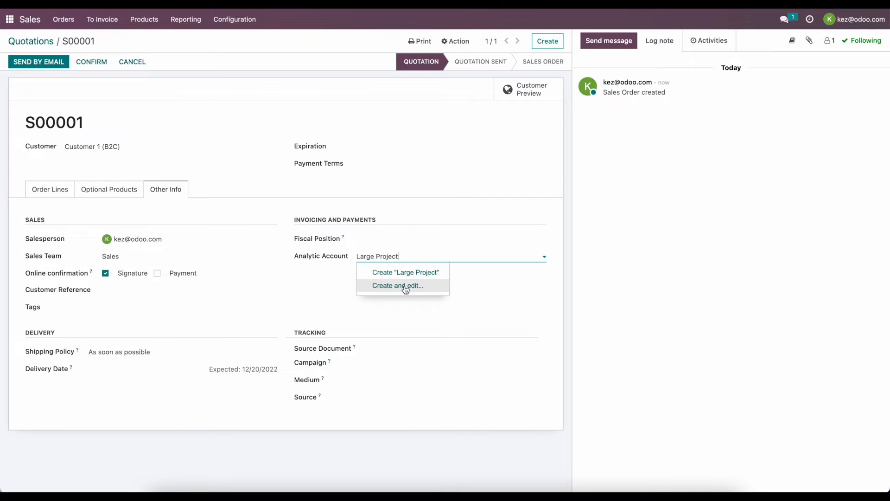
{"action": "left_click", "coordinate": [396, 285]}
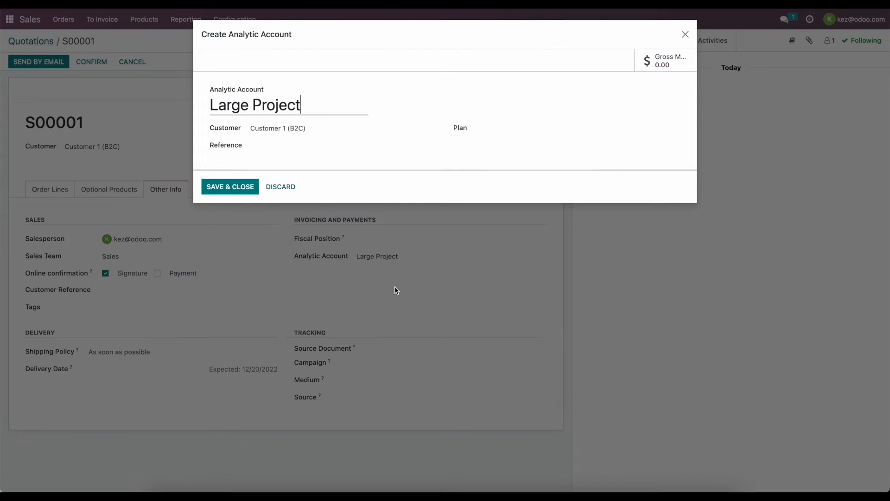
{"action": "left_click", "coordinate": [483, 129]}
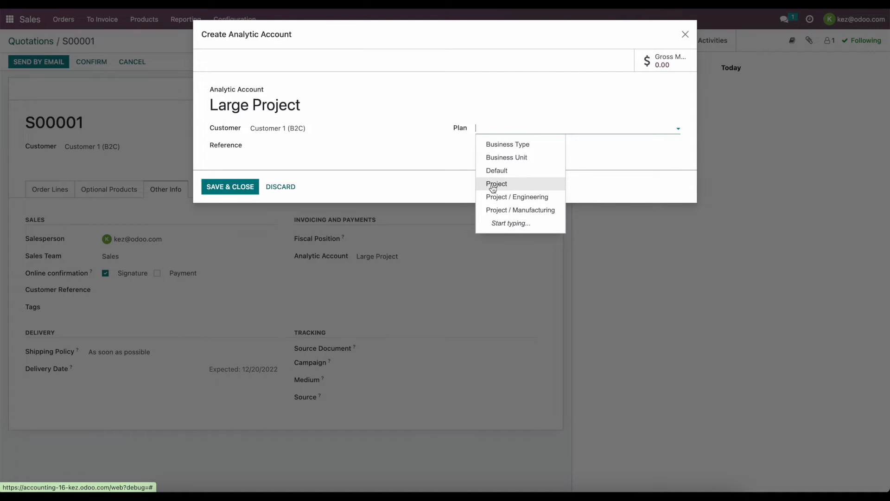
{"action": "left_click", "coordinate": [514, 211]}
{"action": "left_click", "coordinate": [238, 186]}
- Assign Large Project as the Project account in the Services line's analytic distribution
{"action": "left_click", "coordinate": [57, 192]}
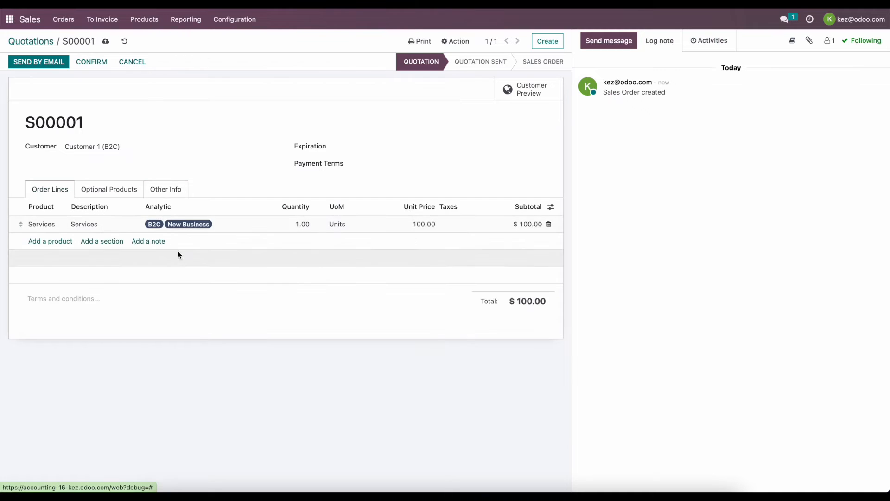
{"action": "left_click", "coordinate": [227, 227]}
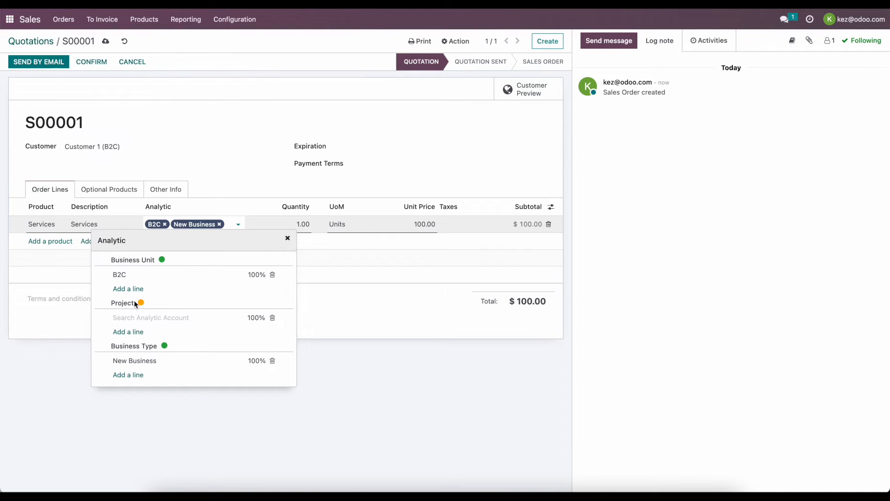
{"action": "left_click", "coordinate": [146, 323]}
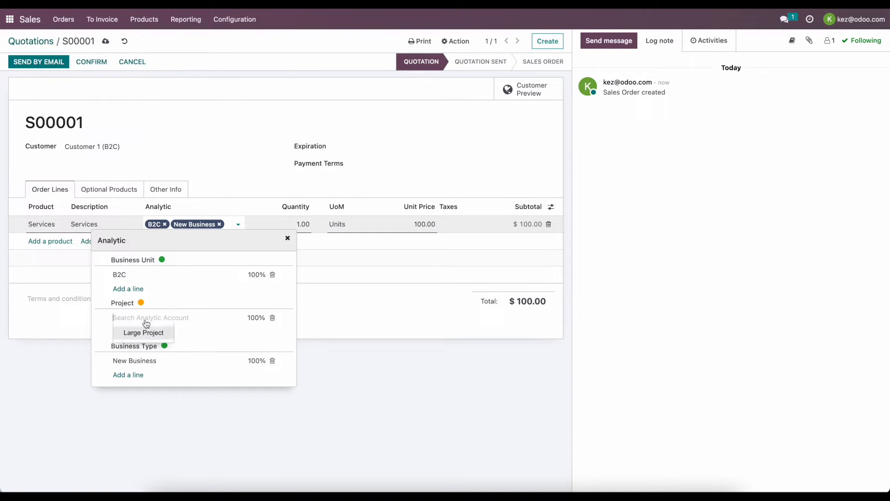
{"action": "left_click", "coordinate": [154, 334]}
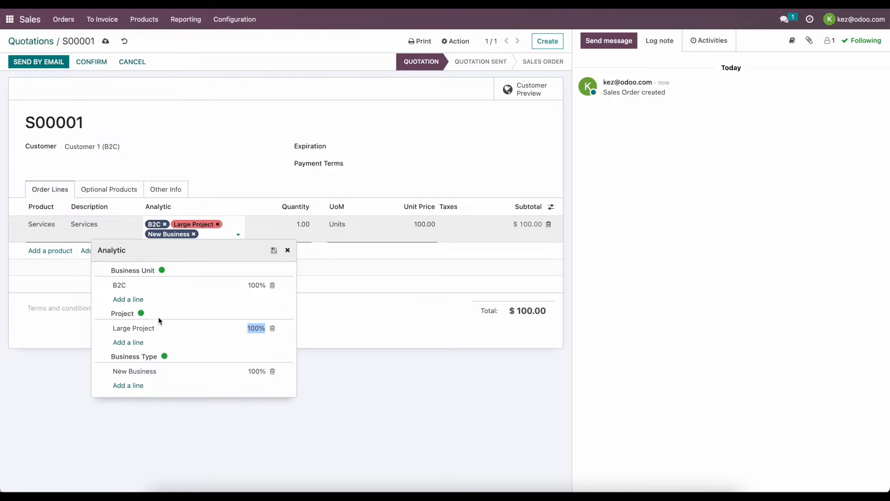
- Clear the Project account from the Services line's analytic distribution, reassign Large Project, and close the distribution
{"action": "left_click", "coordinate": [157, 329]}
{"action": "triple_click", "coordinate": [157, 329]}
{"action": "key", "text": "BackSpace"}
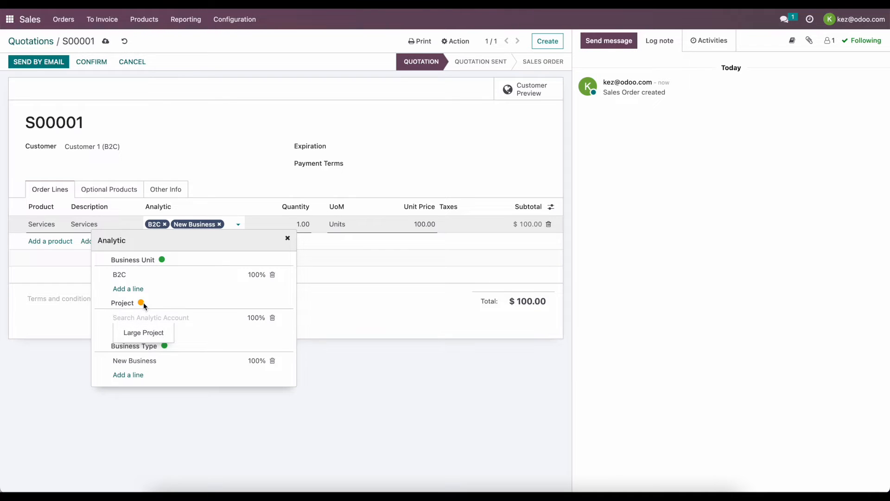
{"action": "left_click", "coordinate": [158, 332]}
{"action": "left_click", "coordinate": [220, 354]}
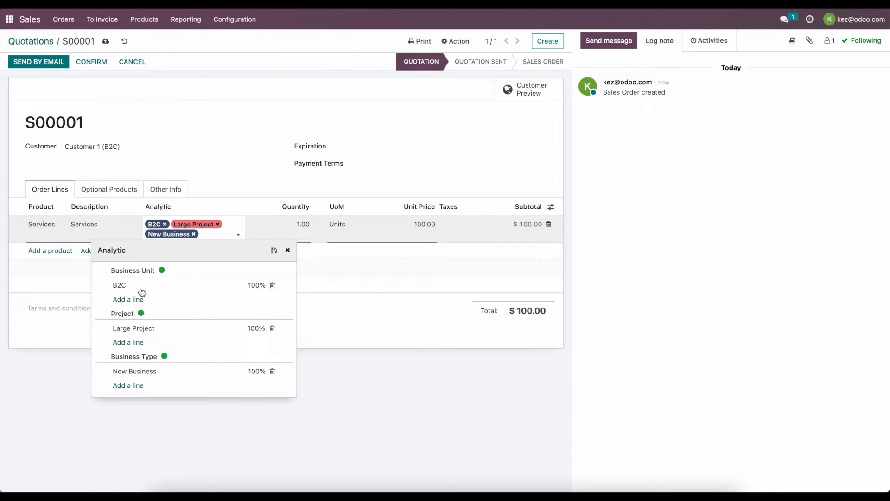
{"action": "left_click", "coordinate": [346, 374]}
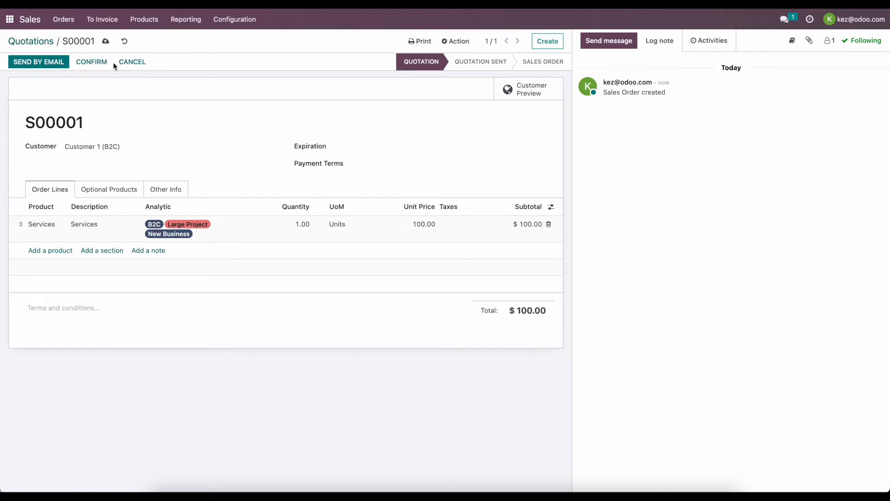
- Save and confirm the quotation, and create a draft invoice from the sales order
{"action": "left_click", "coordinate": [107, 43]}
{"action": "left_click", "coordinate": [98, 63]}
{"action": "left_click", "coordinate": [59, 61]}
{"action": "left_click", "coordinate": [237, 151]}
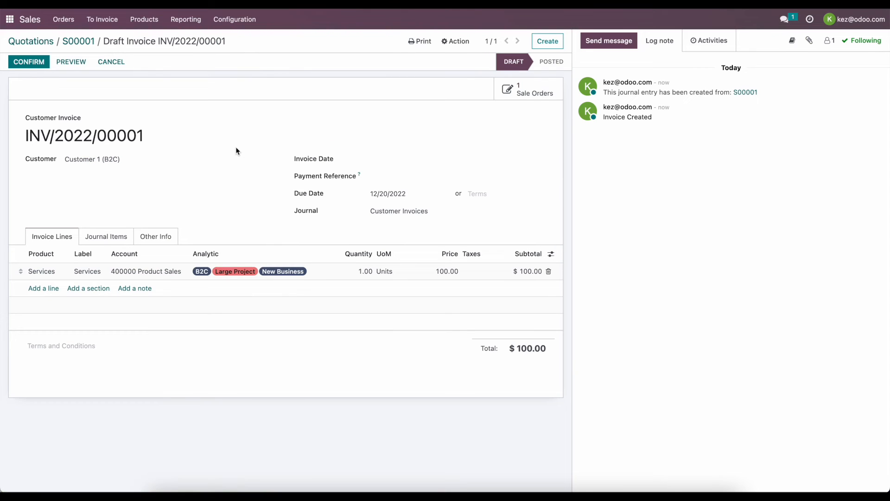
- Confirm the draft invoice to post it, checking the analytic distribution on its journal items before and after posting
{"action": "left_click", "coordinate": [116, 237]}
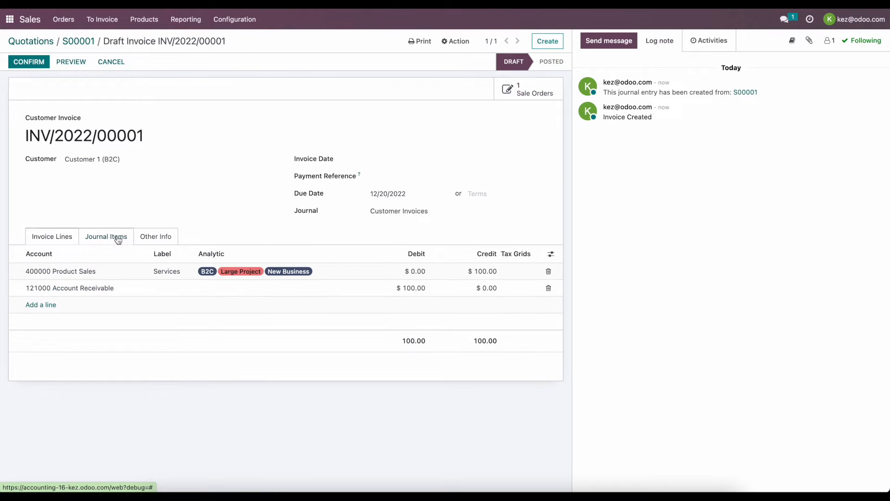
{"action": "left_click", "coordinate": [53, 240]}
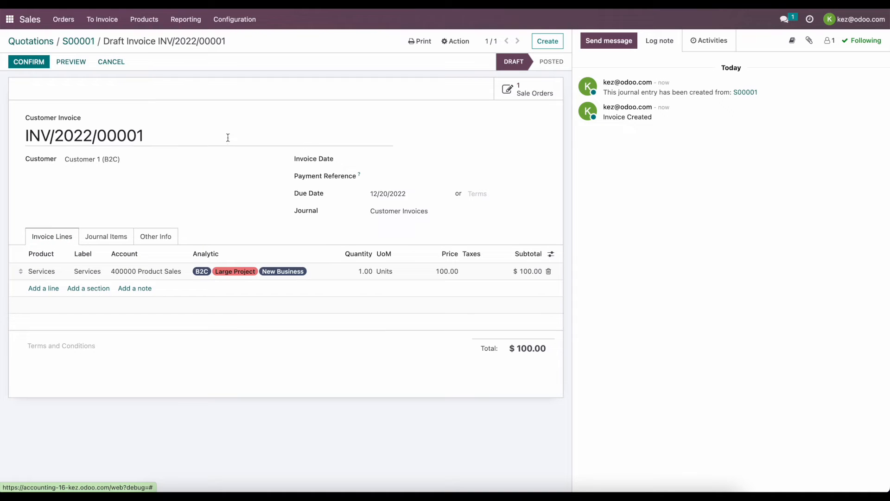
{"action": "left_click", "coordinate": [28, 61]}
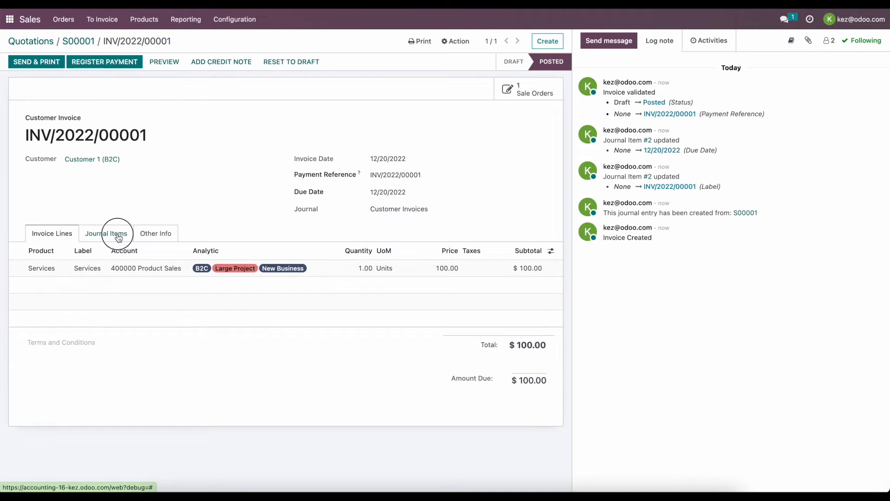
{"action": "left_click", "coordinate": [116, 233]}
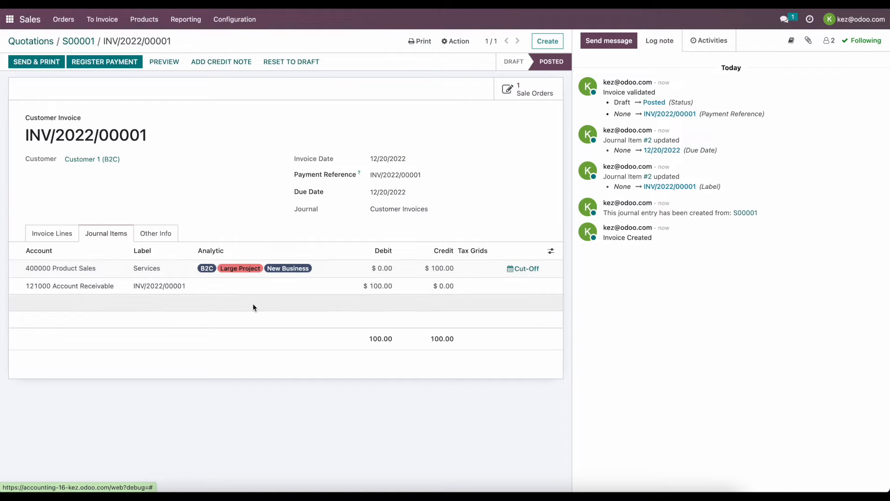
- In the Accounting app, open the Profit and Loss report and expand Operating Income to its accounts
{"action": "left_click", "coordinate": [9, 19]}
{"action": "left_click", "coordinate": [336, 158]}
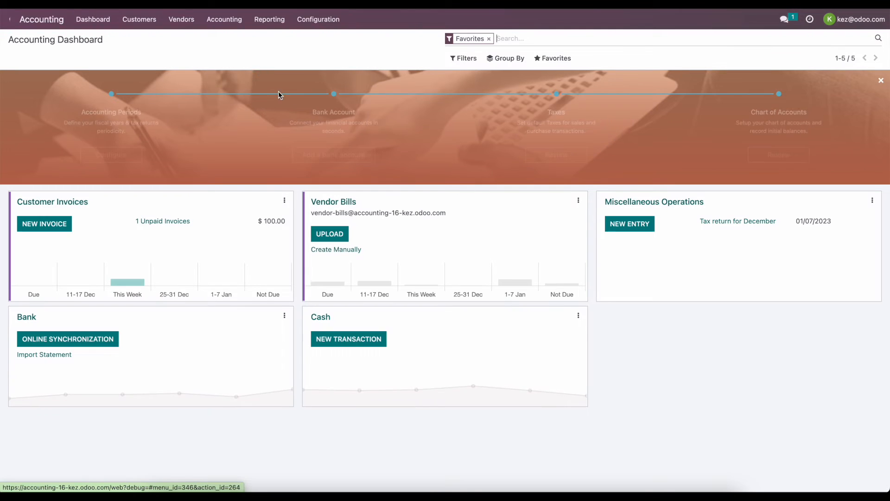
{"action": "left_click", "coordinate": [271, 20]}
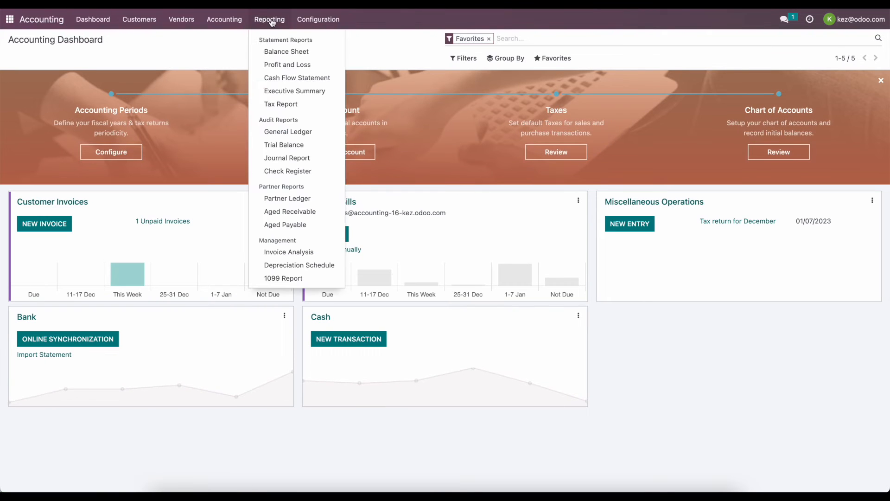
{"action": "left_click", "coordinate": [283, 65]}
{"action": "left_click", "coordinate": [186, 192]}
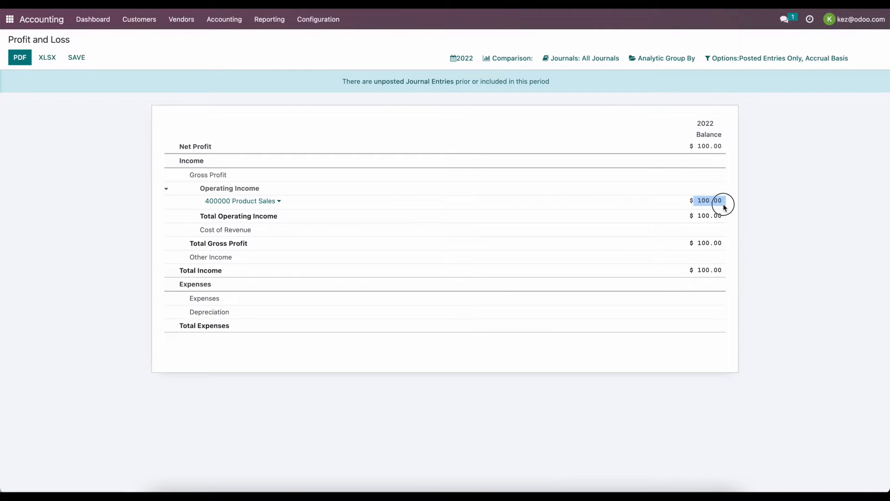
- Review the plans and accounts available for analytic grouping, and group the Profit and Loss report by the Business Type plan
{"action": "left_click", "coordinate": [740, 58]}
{"action": "left_click", "coordinate": [654, 58]}
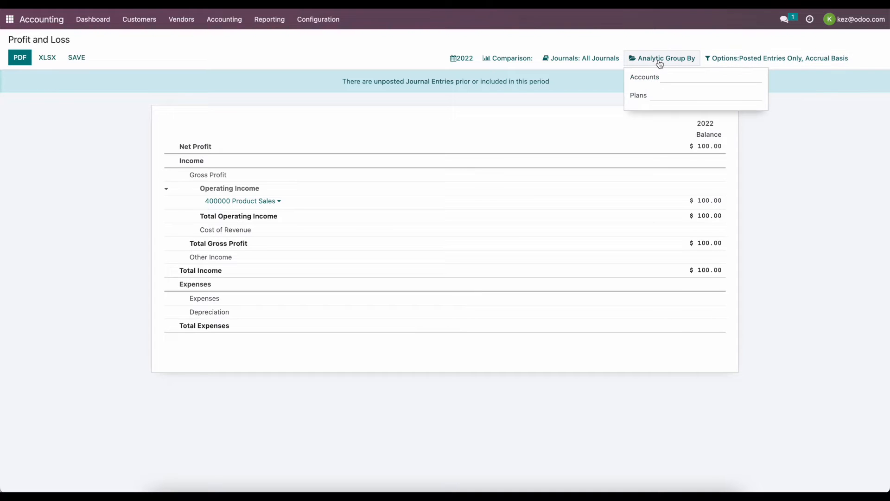
{"action": "left_click", "coordinate": [676, 96]}
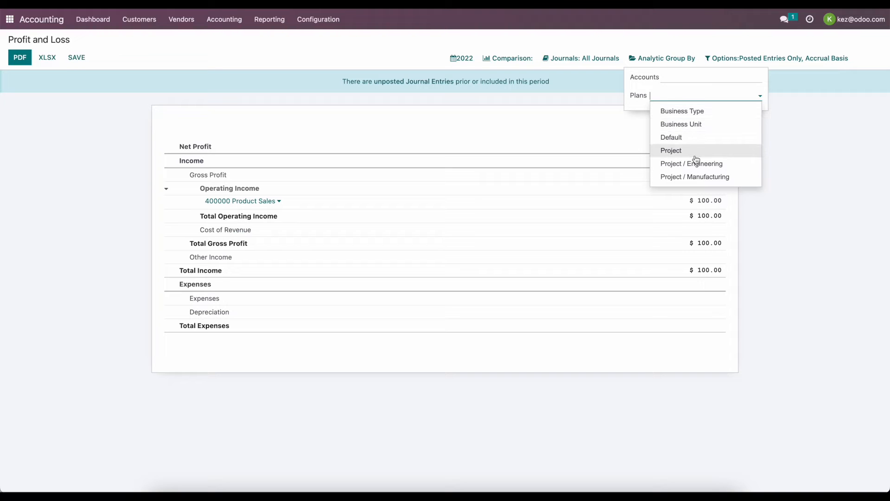
{"action": "left_click", "coordinate": [681, 80]}
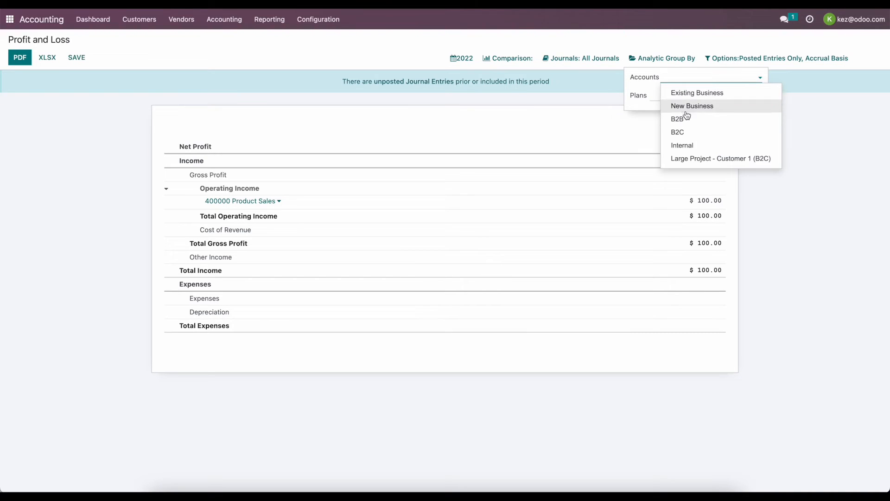
{"action": "left_click", "coordinate": [602, 116]}
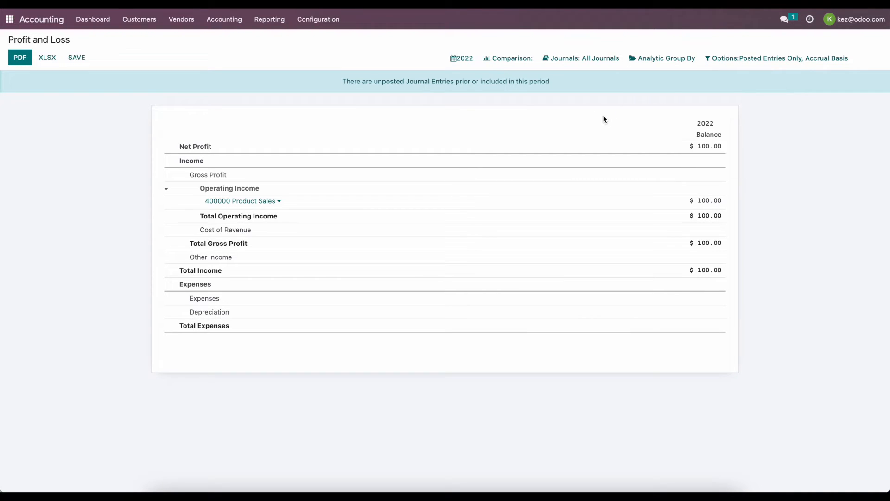
{"action": "left_click", "coordinate": [670, 61]}
{"action": "left_click", "coordinate": [676, 95]}
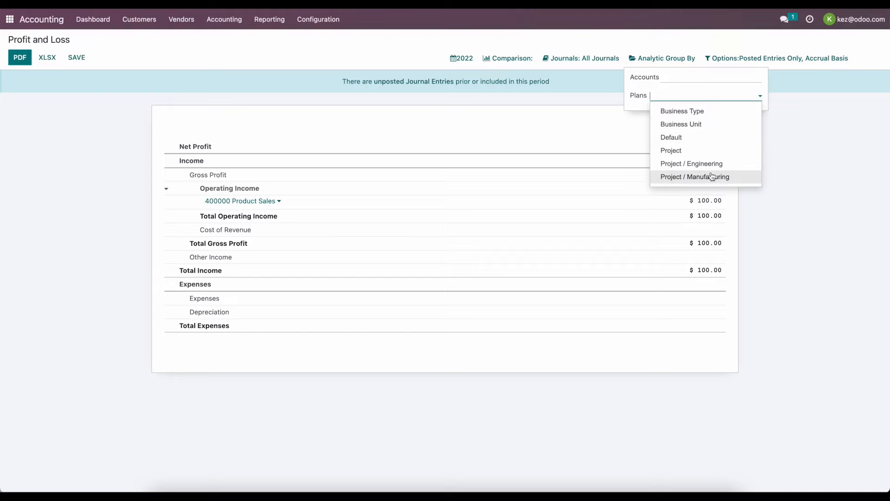
{"action": "left_click", "coordinate": [711, 111]}
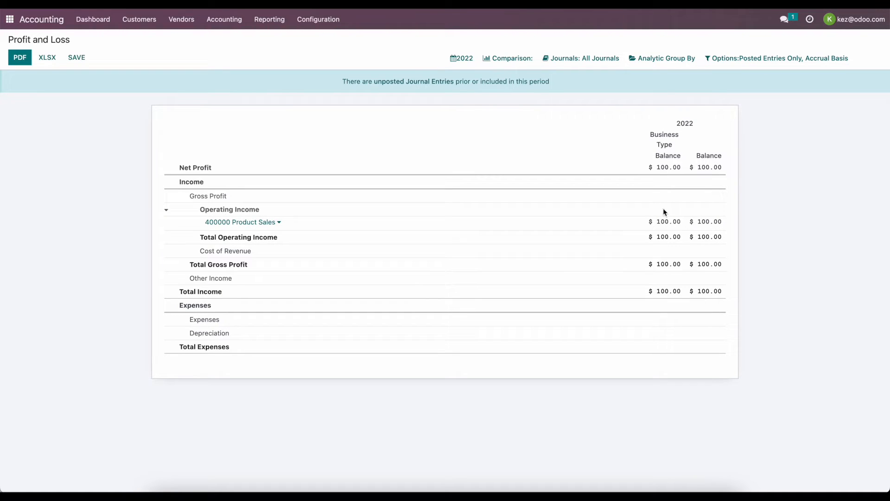
- Replace the Business Type plan grouping of the Profit and Loss report with the B2B analytic account
{"action": "left_click", "coordinate": [662, 60]}
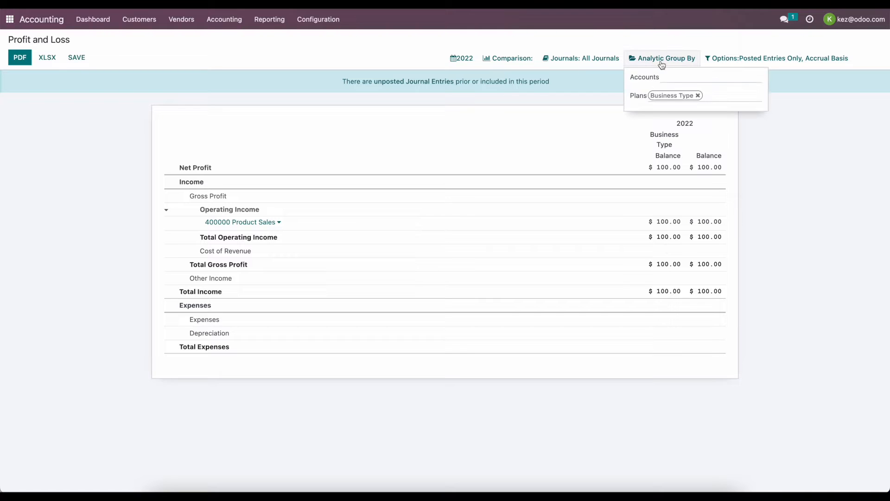
{"action": "left_click", "coordinate": [697, 96]}
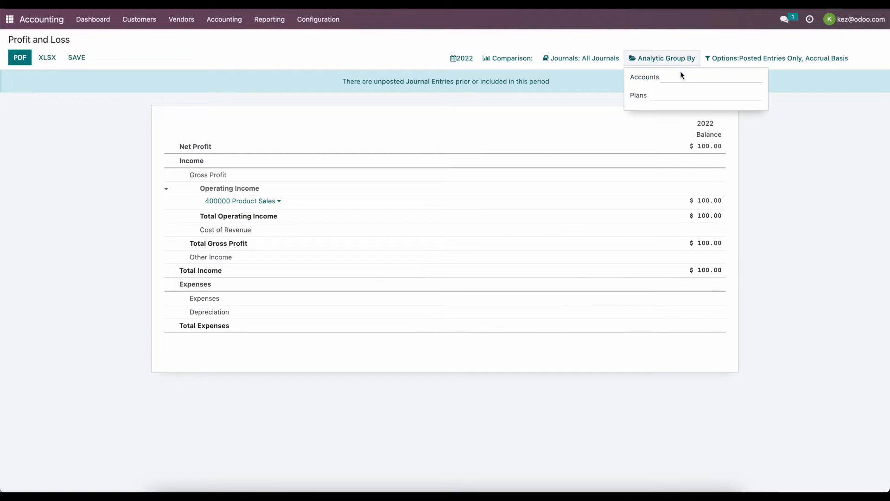
{"action": "left_click", "coordinate": [681, 78]}
{"action": "left_click", "coordinate": [689, 121]}
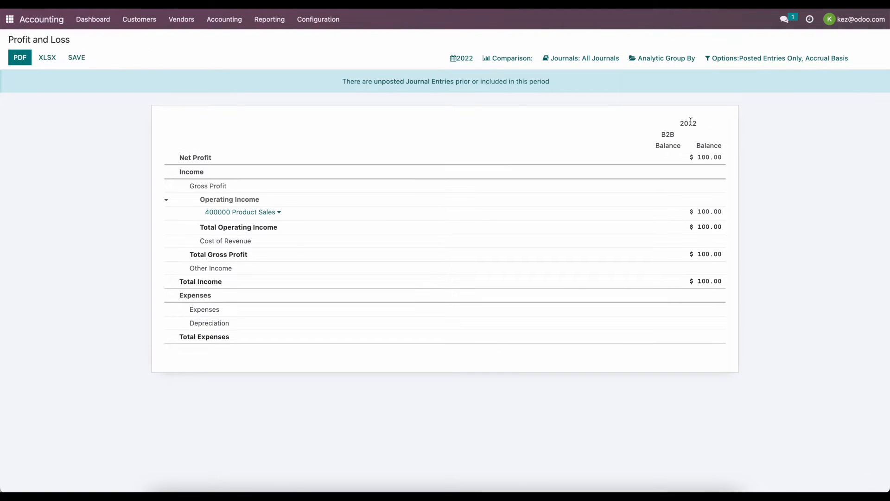
- Replace the B2B account in the Profit and Loss report's analytic grouping with B2C
{"action": "left_click", "coordinate": [678, 59]}
{"action": "left_click", "coordinate": [678, 77]}
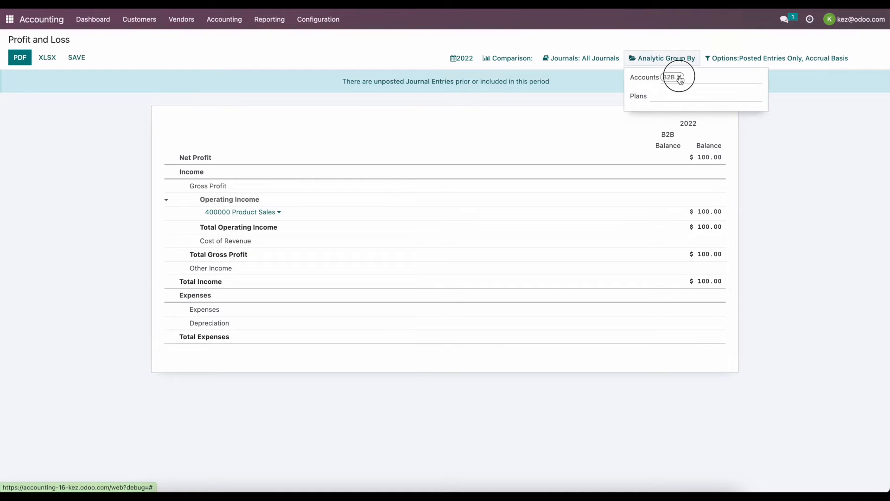
{"action": "left_click", "coordinate": [675, 65]}
{"action": "left_click", "coordinate": [678, 78]}
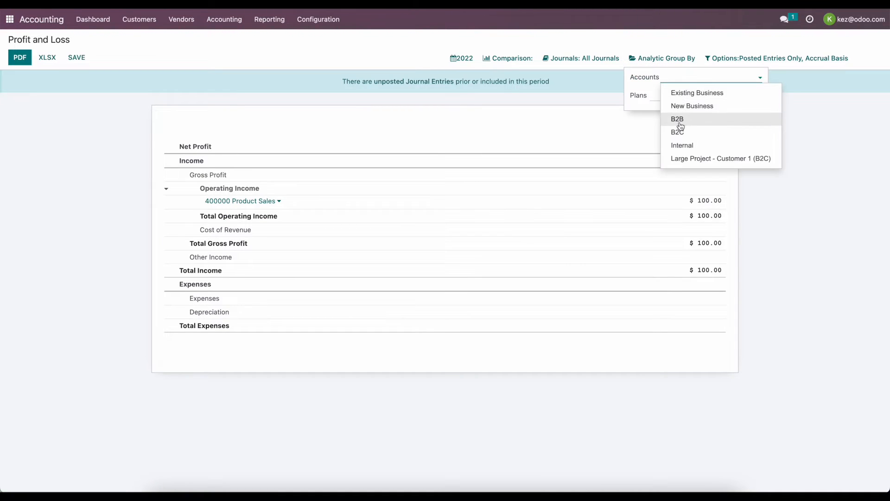
{"action": "left_click", "coordinate": [679, 128]}
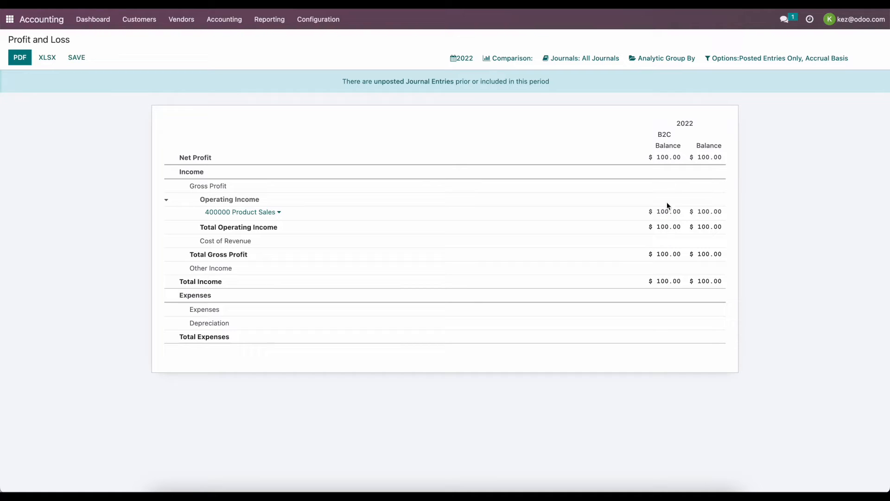
- Switch to the Sales app and create a new quotation for Customer 2 (B2B)
{"action": "left_click", "coordinate": [308, 102]}
{"action": "left_click", "coordinate": [9, 19]}
{"action": "left_click", "coordinate": [623, 95]}
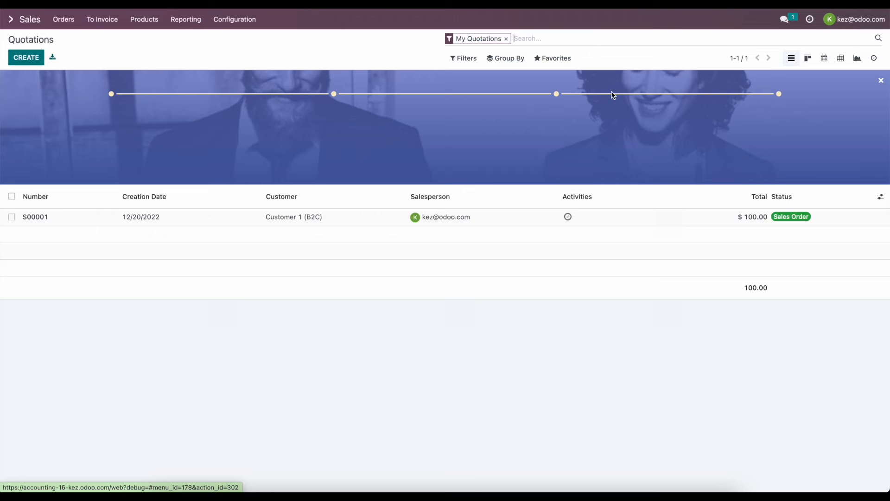
{"action": "left_click", "coordinate": [24, 56]}
{"action": "left_click", "coordinate": [139, 147]}
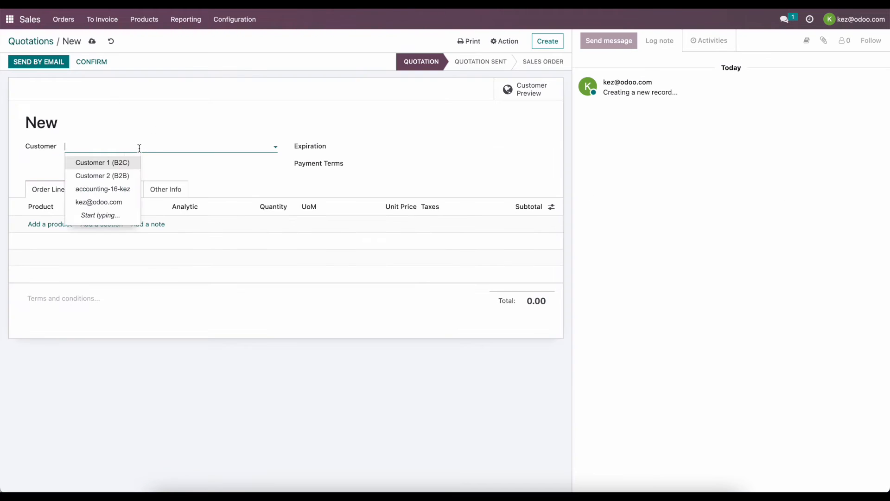
{"action": "left_click", "coordinate": [132, 175]}
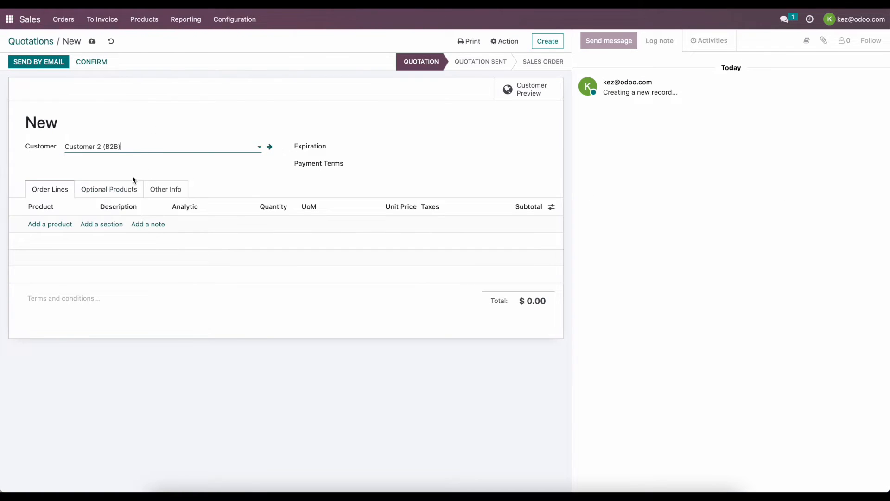
- Add a Services line to the quotation and assign New Business as its Business Type analytic account
{"action": "left_click", "coordinate": [56, 224]}
{"action": "left_click", "coordinate": [58, 224]}
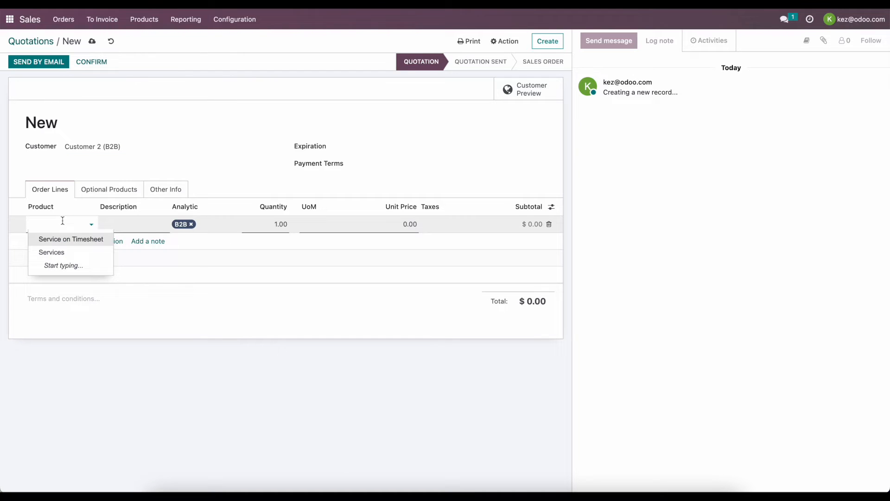
{"action": "left_click", "coordinate": [75, 251]}
{"action": "left_click", "coordinate": [220, 226]}
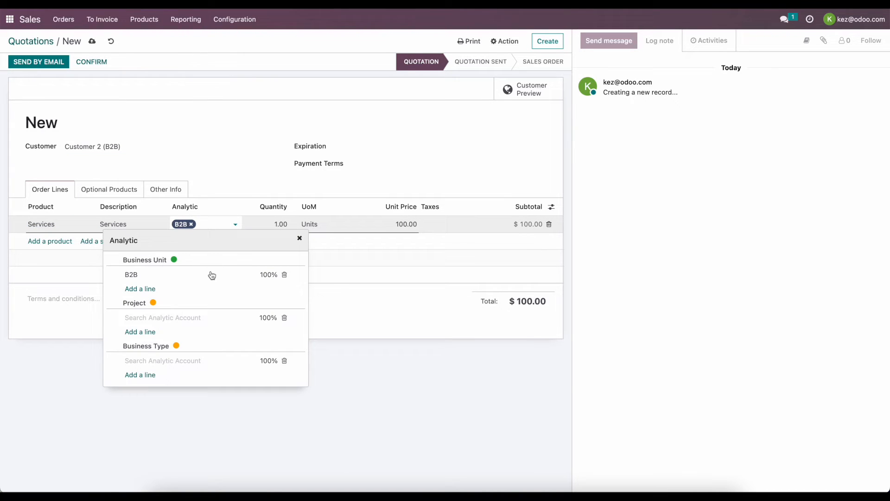
{"action": "left_click", "coordinate": [149, 319]}
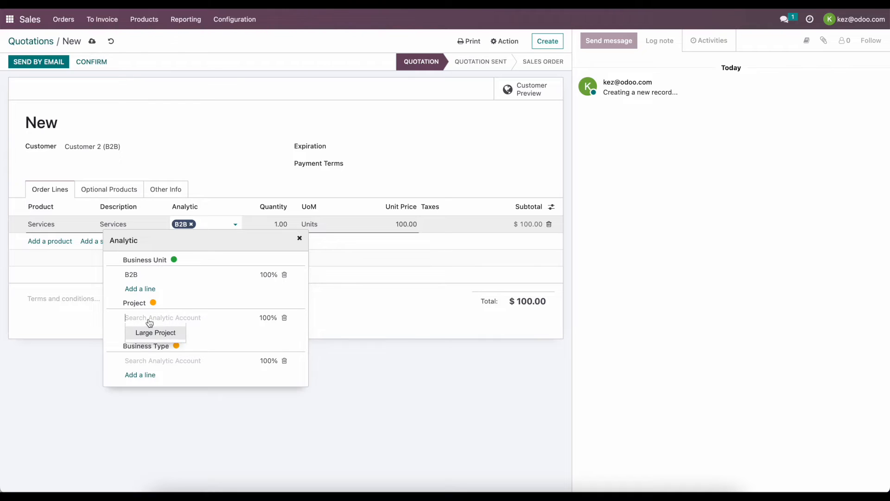
{"action": "left_click", "coordinate": [165, 362]}
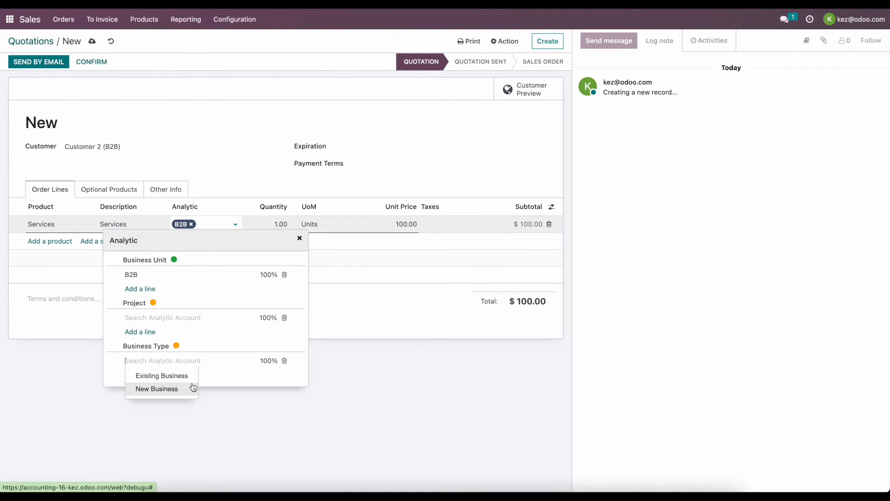
{"action": "left_click", "coordinate": [181, 390]}
{"action": "left_click", "coordinate": [180, 410]}
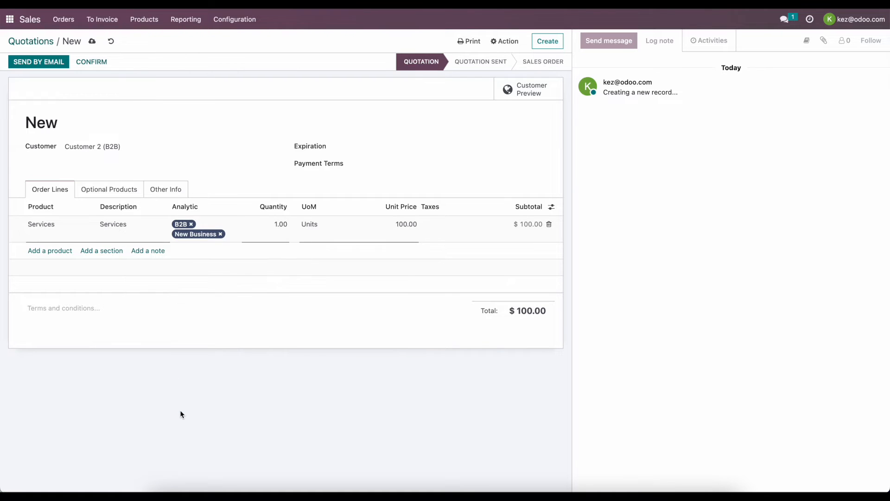
- Create the analytic account Engineering Project under the Project / Engineering plan as the quotation's analytic account
{"action": "left_click", "coordinate": [162, 197]}
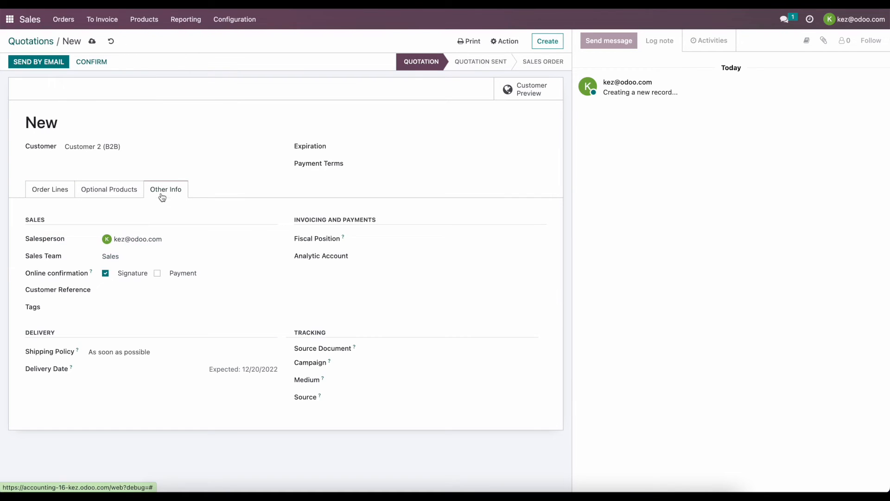
{"action": "left_click", "coordinate": [386, 258]}
{"action": "type", "text": "P"}
{"action": "key", "text": "BackSpace"}
{"action": "type", "text": "Engineering"}
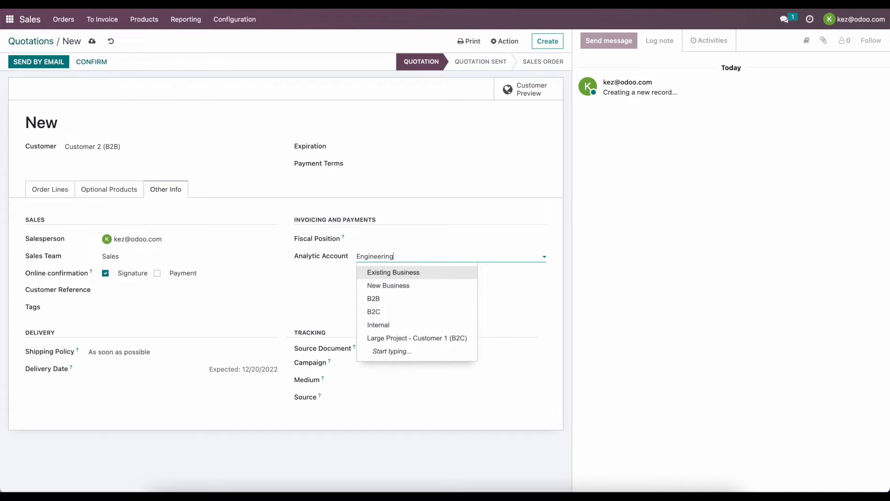
{"action": "type", "text": " PRo"}
{"action": "key", "text": "BackSpace"}
{"action": "key", "text": "BackSpace"}
{"action": "type", "text": "roject"}
{"action": "left_click", "coordinate": [397, 285]}
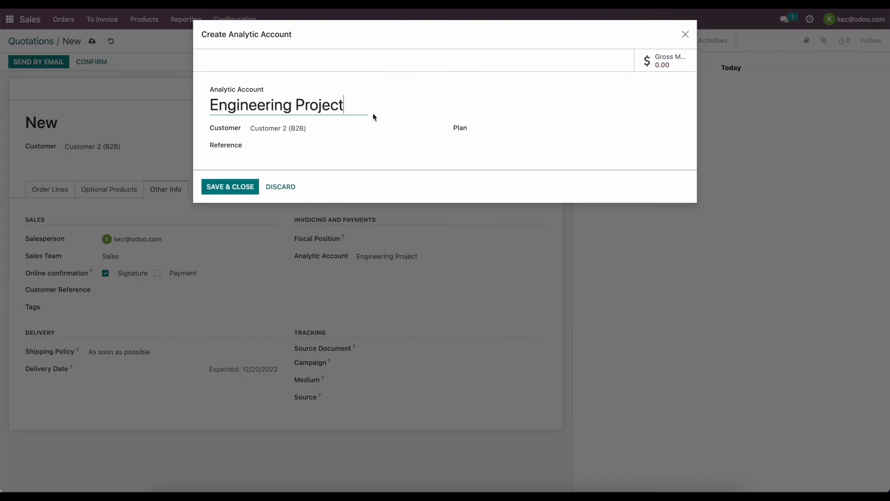
{"action": "left_click", "coordinate": [533, 129]}
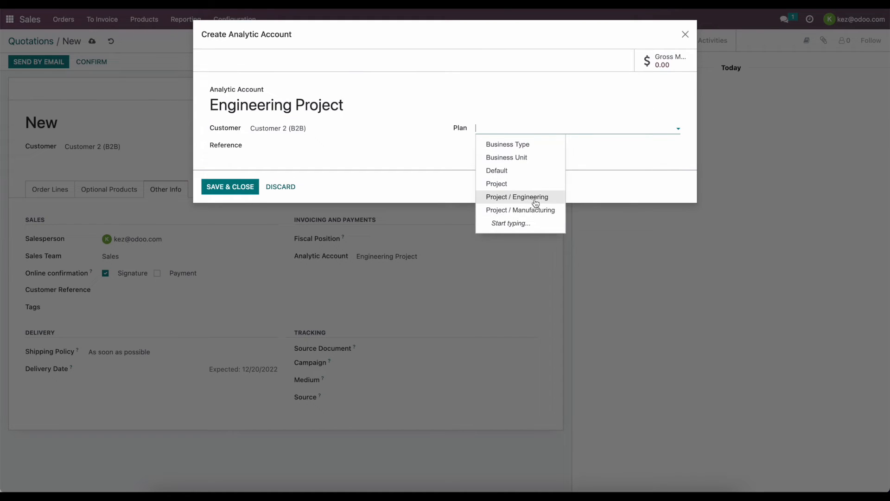
{"action": "left_click", "coordinate": [534, 197]}
{"action": "left_click", "coordinate": [230, 186]}
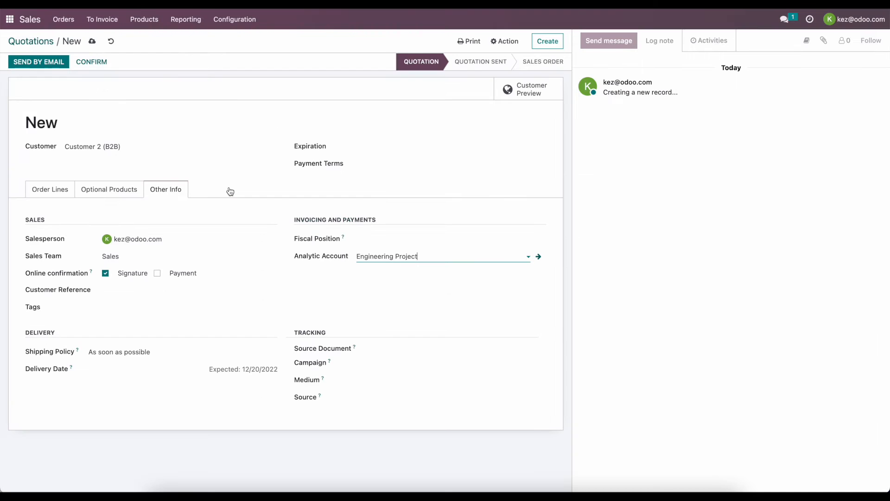
- Set the Services order line's quantity to 10
{"action": "left_click", "coordinate": [56, 191]}
{"action": "left_click", "coordinate": [294, 224]}
{"action": "type", "text": "10"}
{"action": "left_click", "coordinate": [307, 276]}
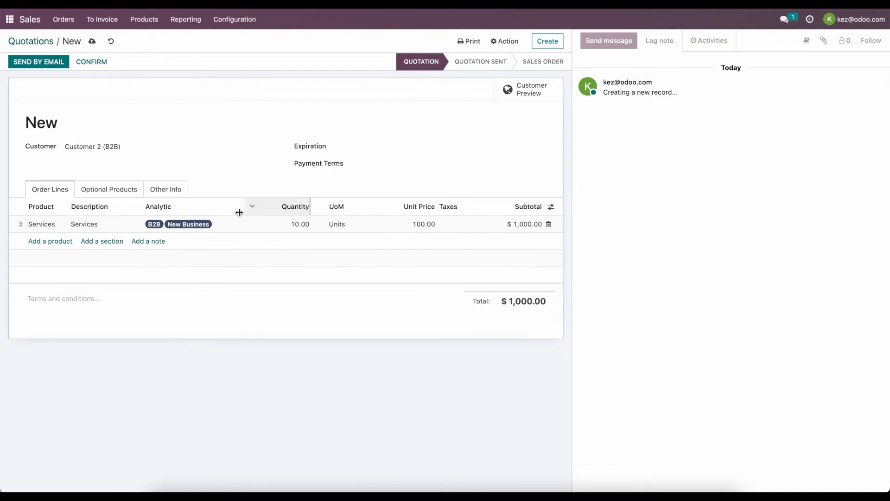
- Assign Engineering Project as the Project account in the Services line's analytic distribution and close the distribution
{"action": "left_click", "coordinate": [225, 233]}
{"action": "left_click", "coordinate": [168, 318]}
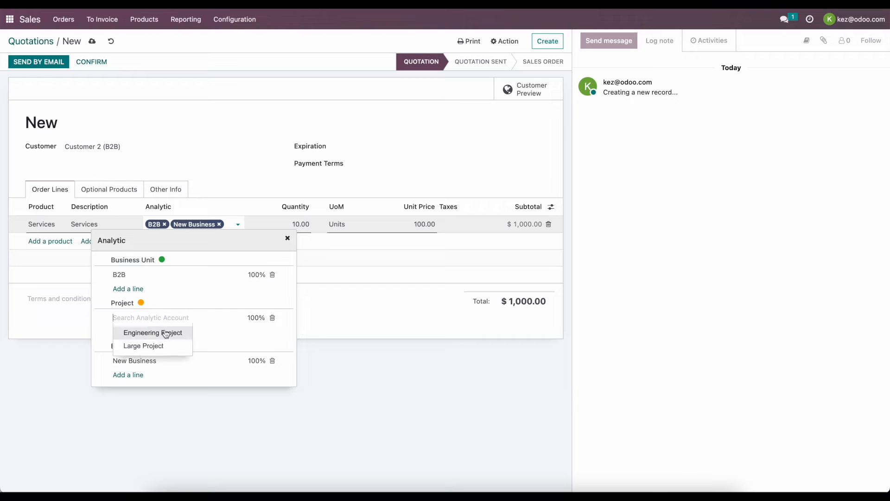
{"action": "left_click", "coordinate": [160, 332]}
{"action": "left_click", "coordinate": [344, 317]}
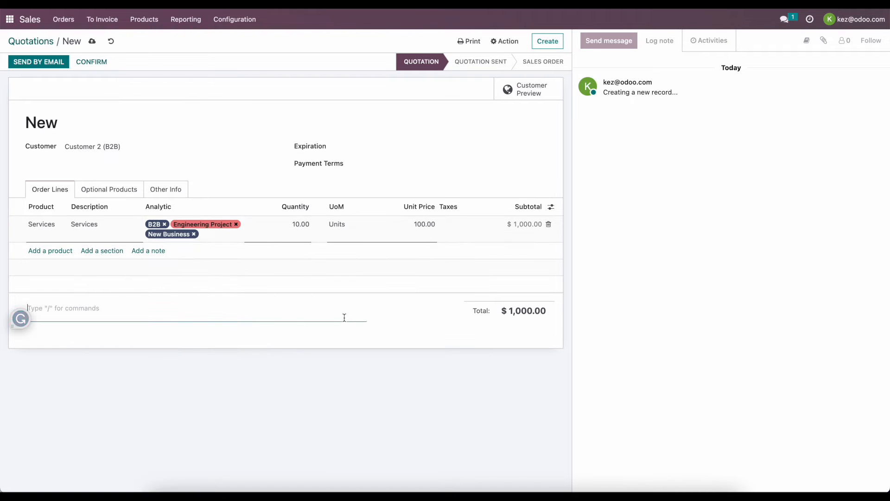
- Save and confirm the Customer 2 (B2B) quotation, and create and post its invoice
{"action": "left_click", "coordinate": [92, 41]}
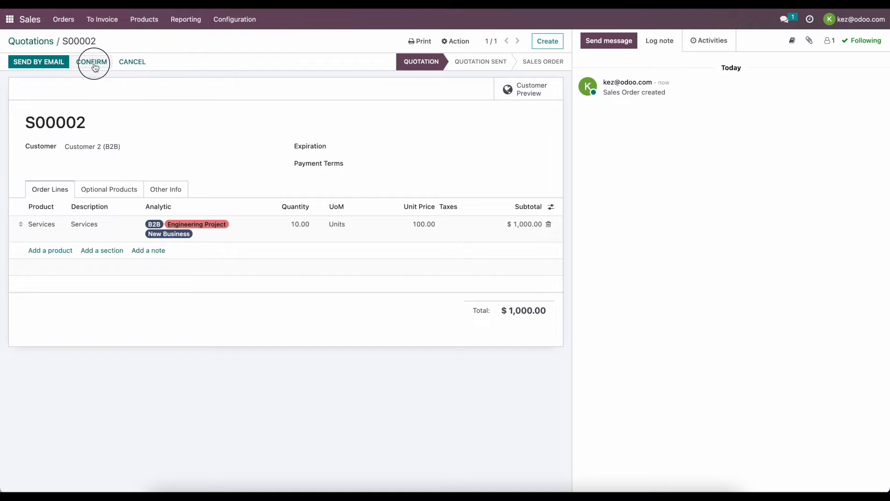
{"action": "left_click", "coordinate": [92, 63]}
{"action": "left_click", "coordinate": [41, 62]}
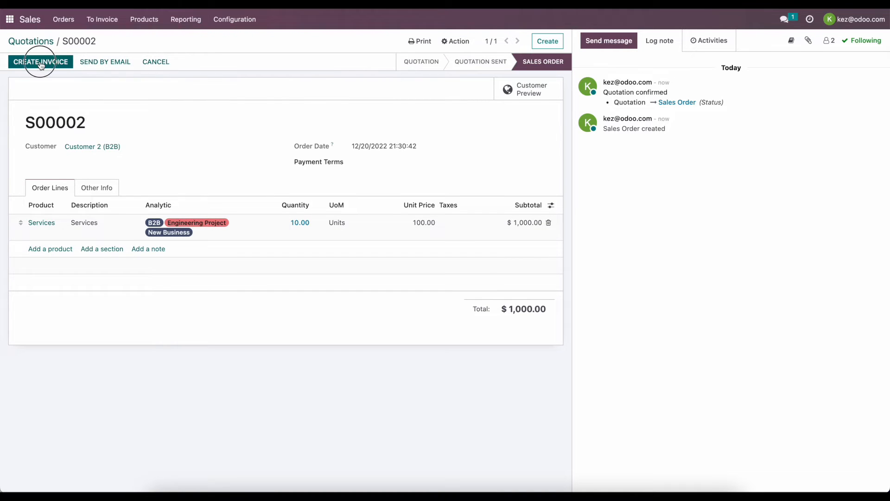
{"action": "left_click", "coordinate": [255, 149]}
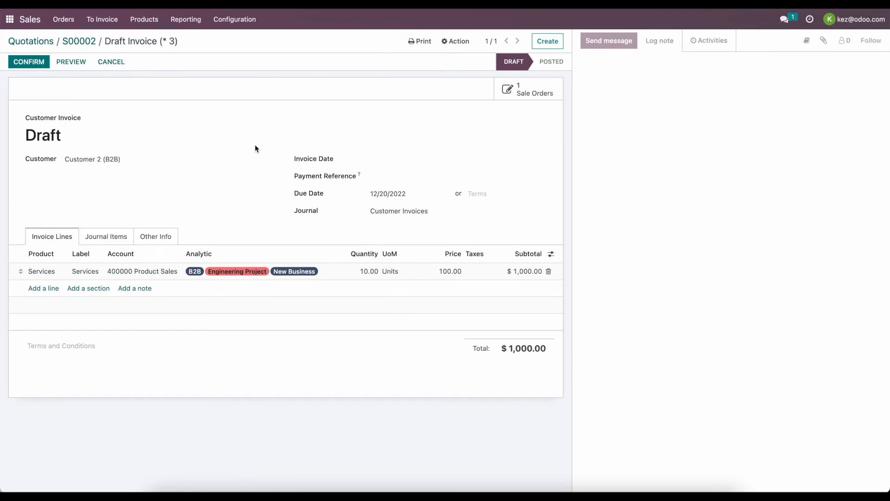
{"action": "left_click", "coordinate": [34, 57]}
- Switch to Accounting, open the Profit and Loss report and remove the B2C account from its analytic grouping
{"action": "left_click", "coordinate": [7, 19]}
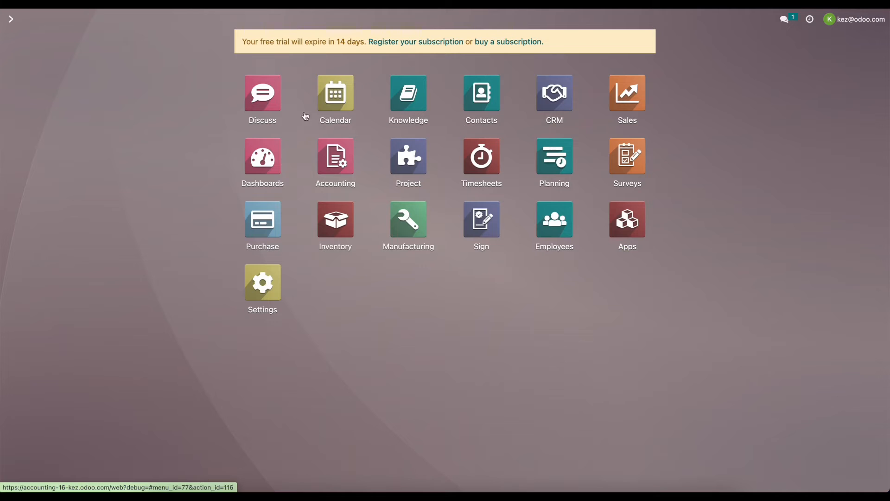
{"action": "left_click", "coordinate": [334, 150]}
{"action": "left_click", "coordinate": [272, 19]}
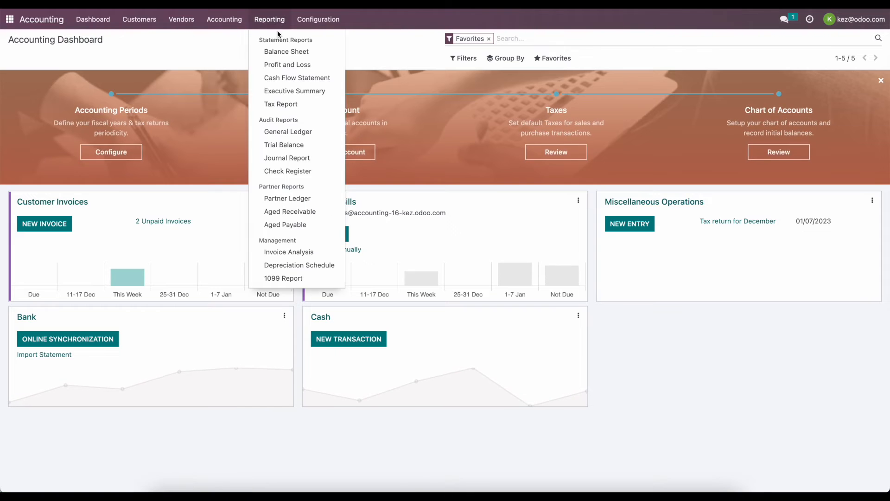
{"action": "left_click", "coordinate": [285, 63]}
{"action": "left_click", "coordinate": [677, 58]}
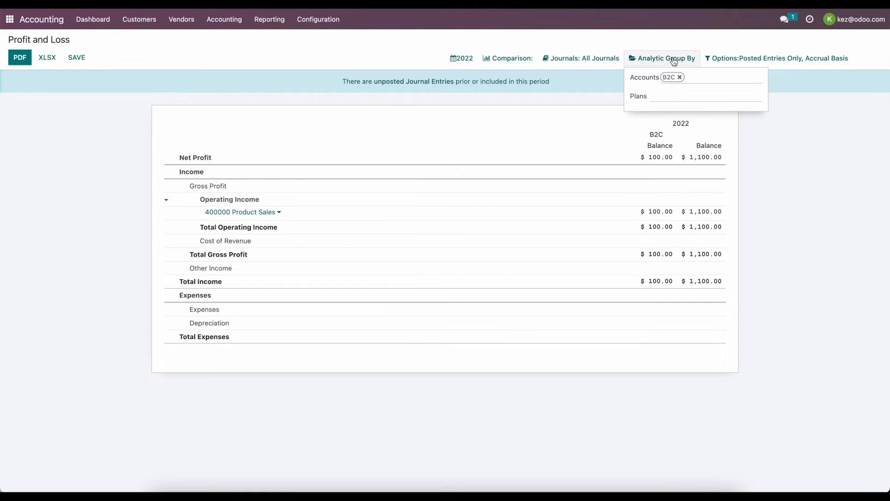
{"action": "left_click", "coordinate": [678, 76]}
{"action": "left_click", "coordinate": [669, 65]}
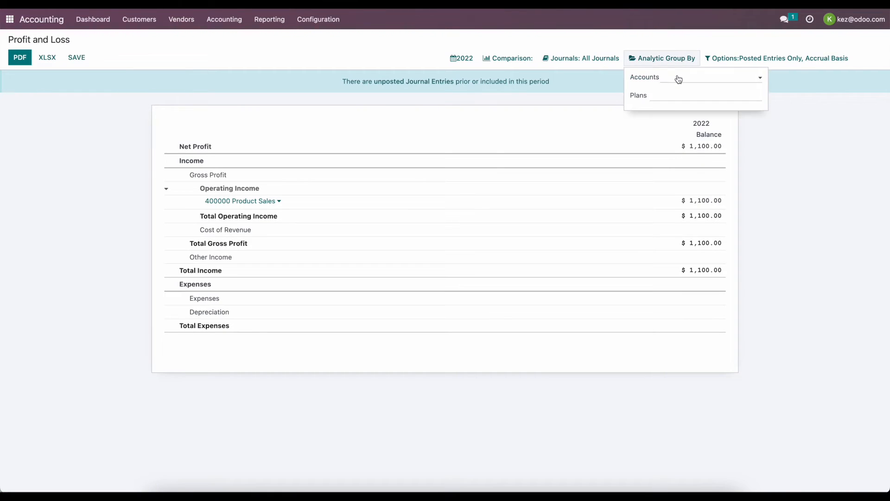
- Group the Profit and Loss report by the analytic accounts B2B and B2C
{"action": "left_click", "coordinate": [679, 79]}
{"action": "left_click", "coordinate": [656, 94]}
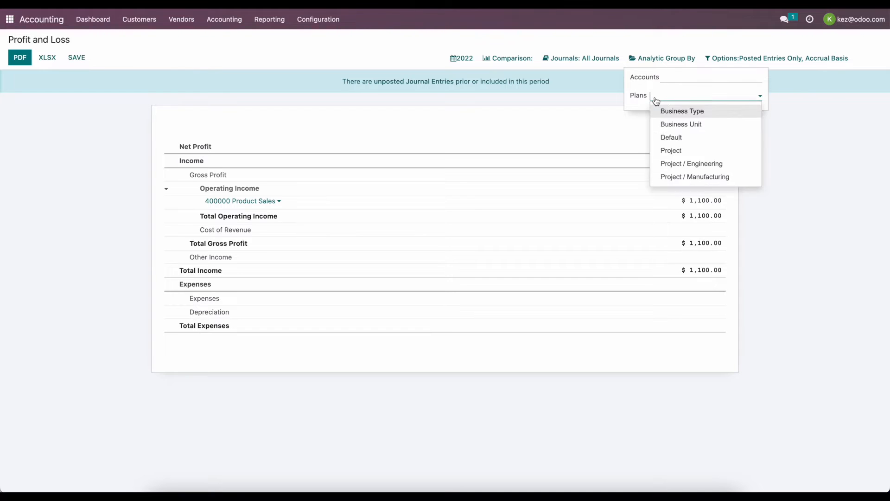
{"action": "left_click", "coordinate": [681, 79]}
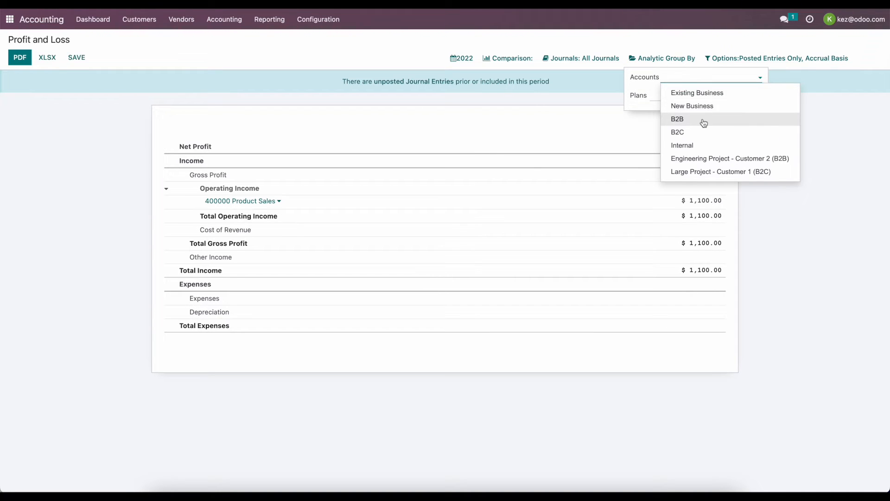
{"action": "left_click", "coordinate": [702, 119]}
{"action": "left_click", "coordinate": [679, 59]}
{"action": "left_click", "coordinate": [700, 79]}
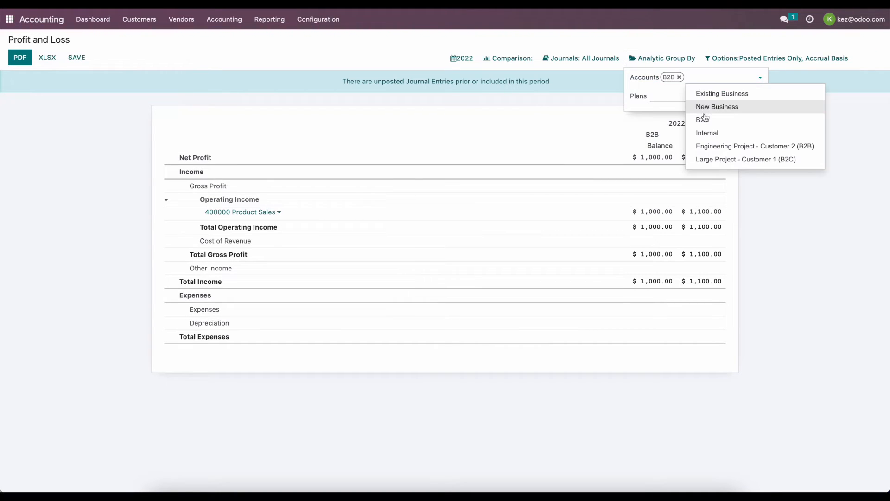
{"action": "left_click", "coordinate": [701, 116]}
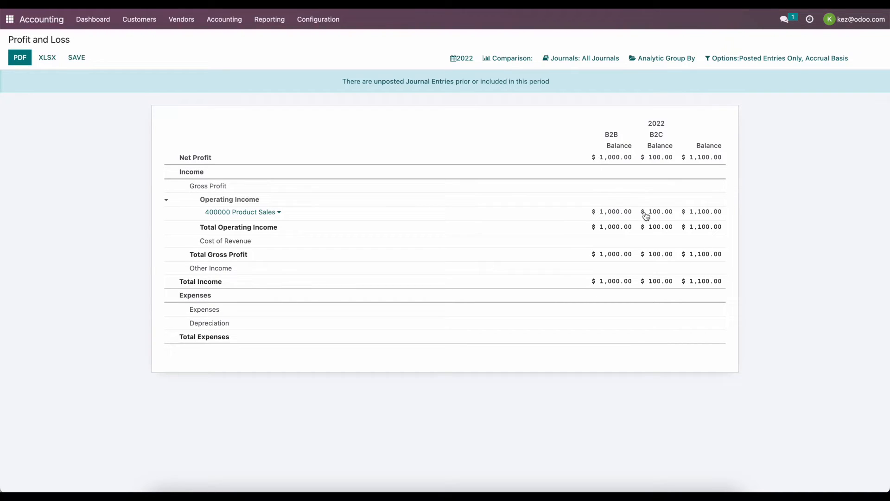
- Open the Analytic Items list and group it by Analytic Plan instead of Analytic Account
{"action": "left_click", "coordinate": [268, 20]}
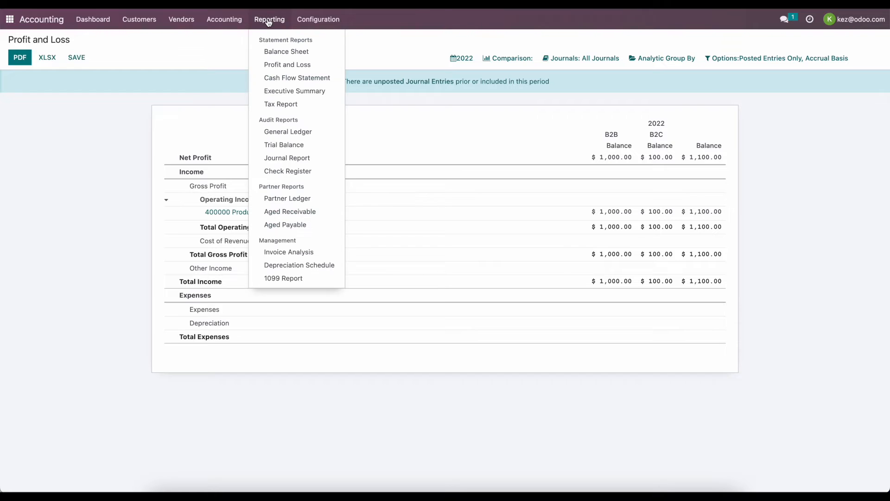
{"action": "mouse_move", "coordinate": [228, 18]}
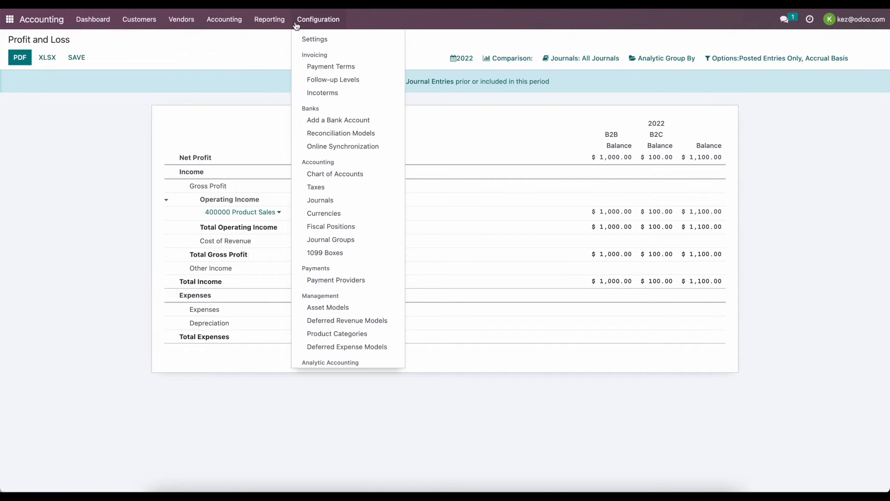
{"action": "mouse_move", "coordinate": [266, 24]}
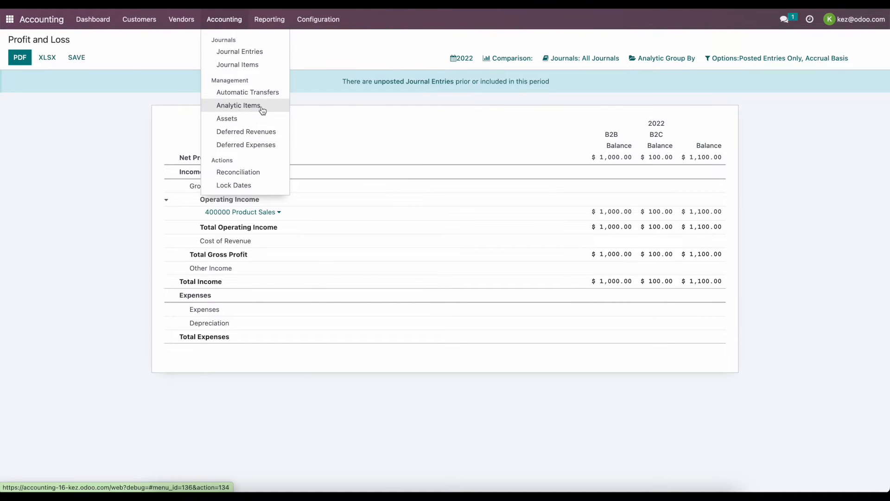
{"action": "left_click", "coordinate": [260, 109]}
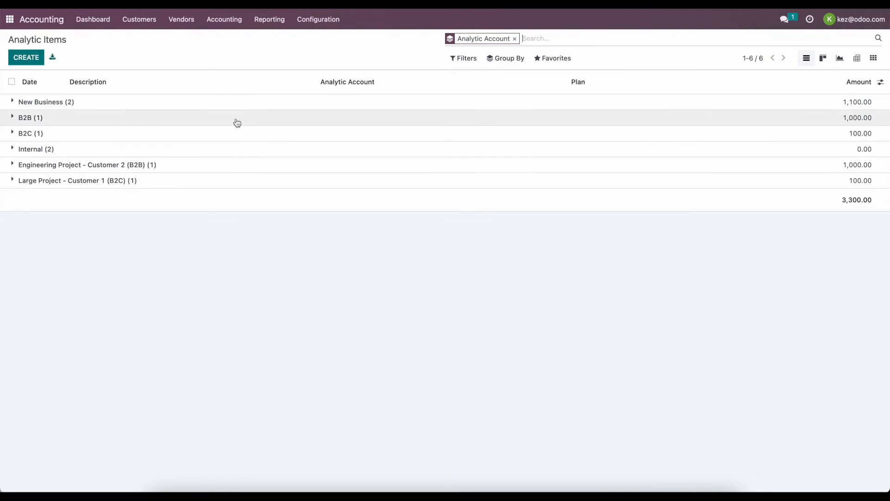
{"action": "left_click", "coordinate": [503, 58]}
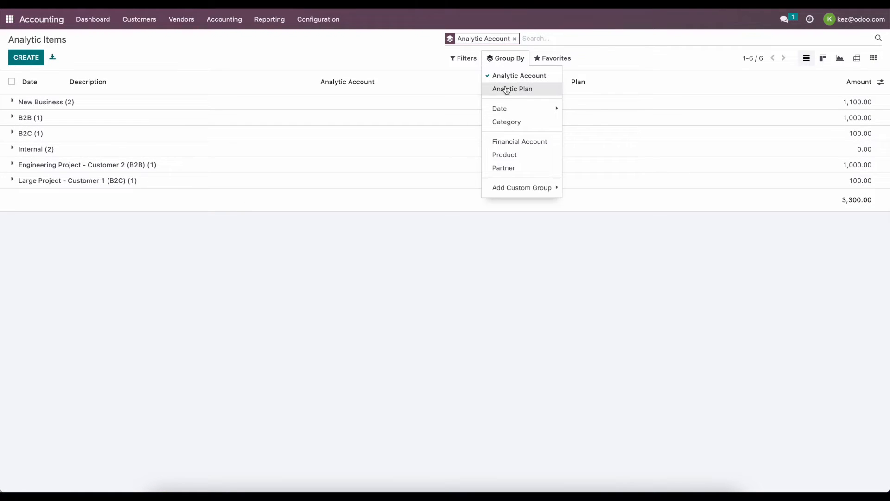
{"action": "left_click", "coordinate": [507, 89]}
{"action": "left_click", "coordinate": [510, 76]}
{"action": "left_click", "coordinate": [246, 64]}
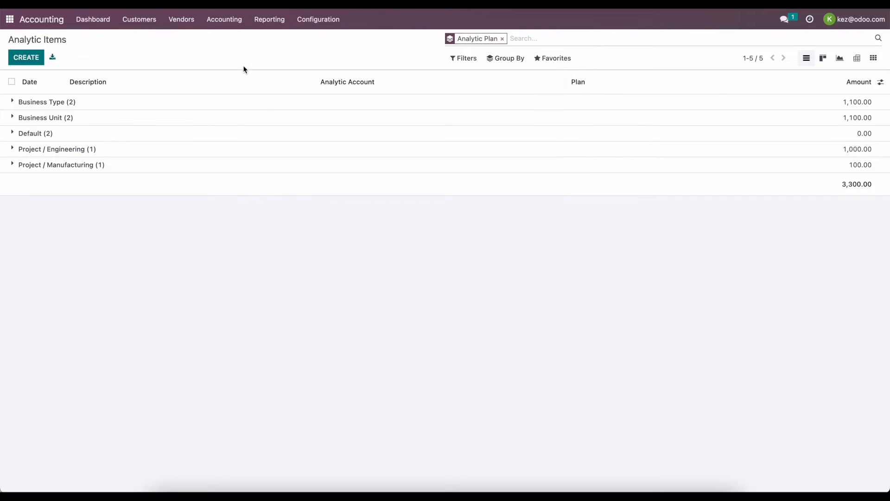
- Expand the Project, Business Unit and Business Type plan groups, and view the analytic items as a grid for the month
{"action": "left_click", "coordinate": [98, 150]}
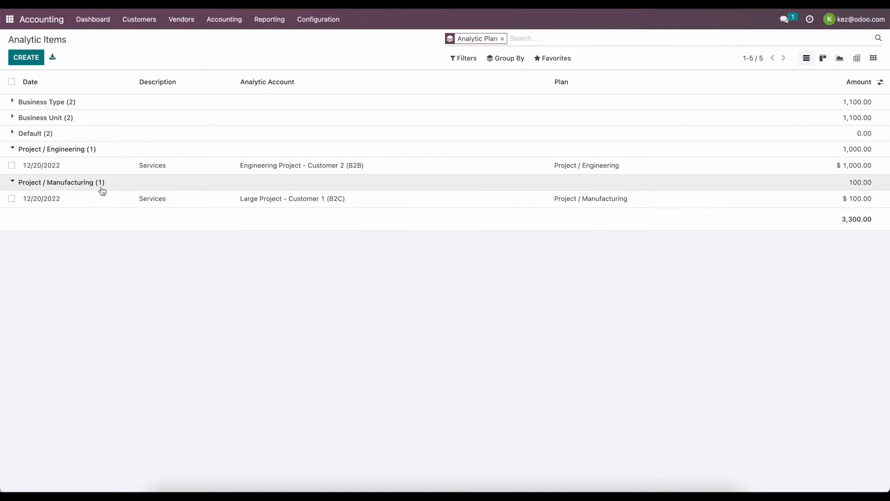
{"action": "left_click", "coordinate": [121, 117]}
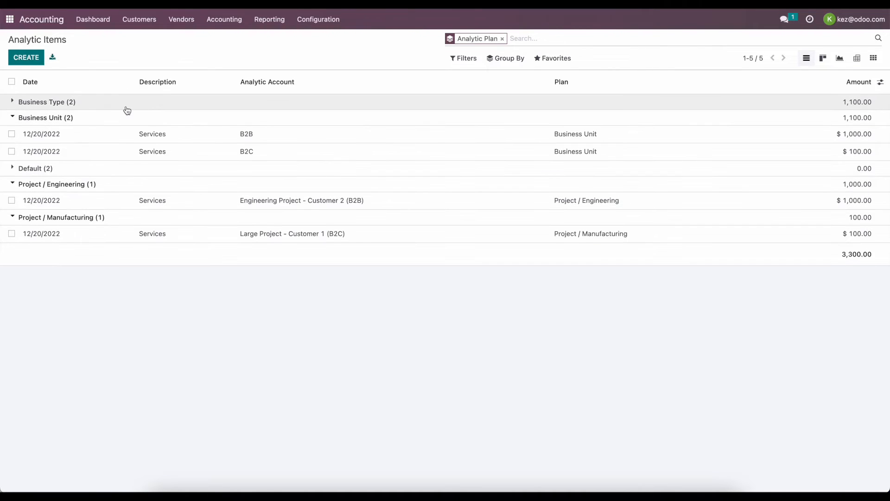
{"action": "left_click", "coordinate": [95, 102]}
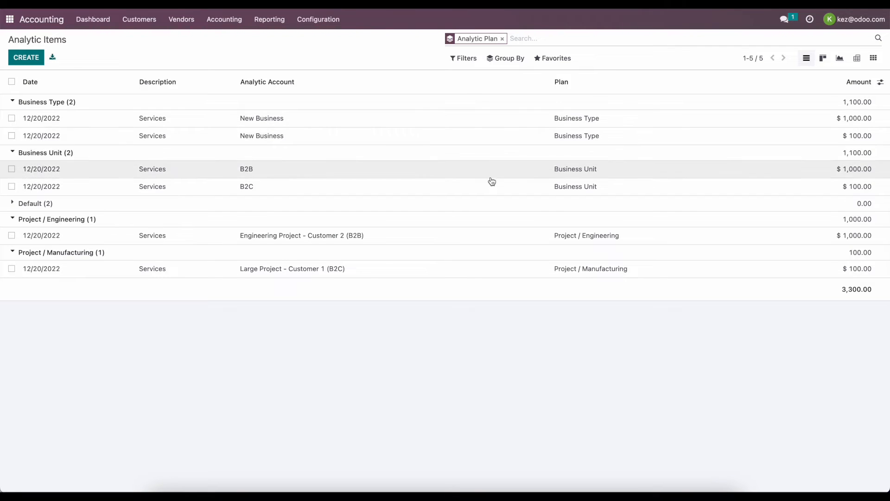
{"action": "left_click", "coordinate": [874, 59]}
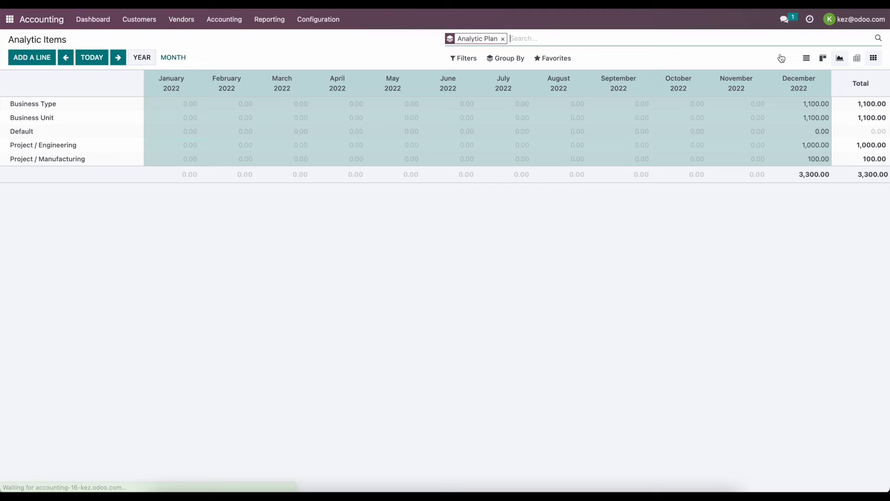
{"action": "left_click", "coordinate": [171, 59]}
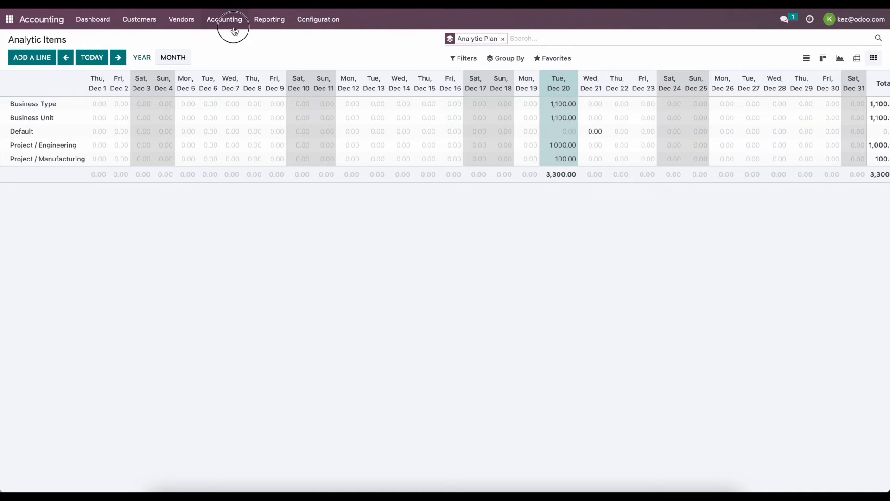
- Open the Project analytic plan and list its analytic accounts
{"action": "left_click", "coordinate": [329, 26]}
{"action": "scroll", "coordinate": [348, 186], "scroll_direction": "down", "scroll_amount": 2}
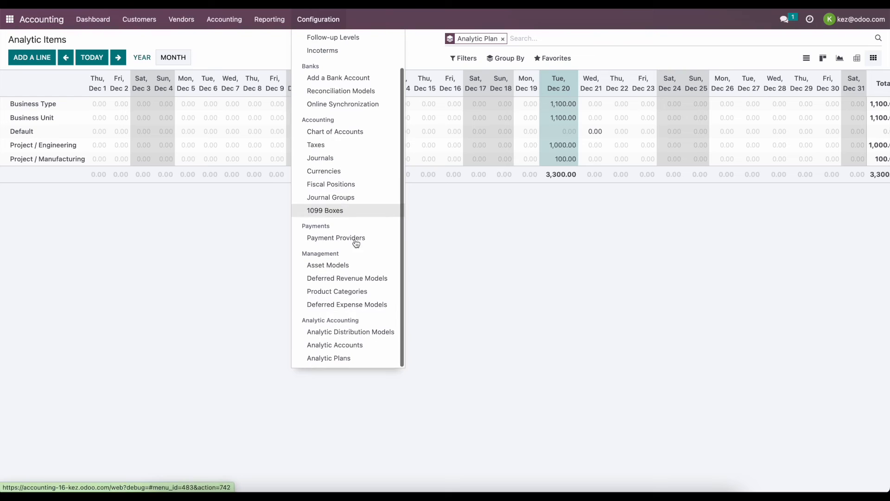
{"action": "left_click", "coordinate": [362, 360]}
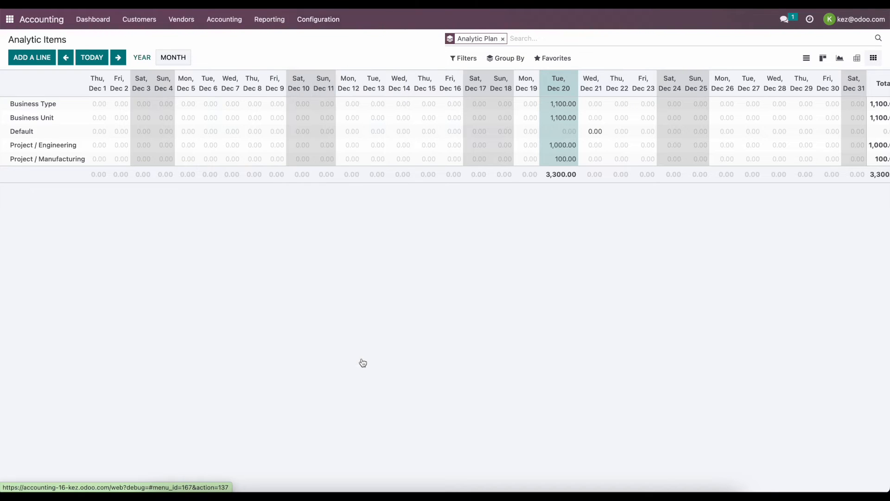
{"action": "left_click", "coordinate": [180, 154]}
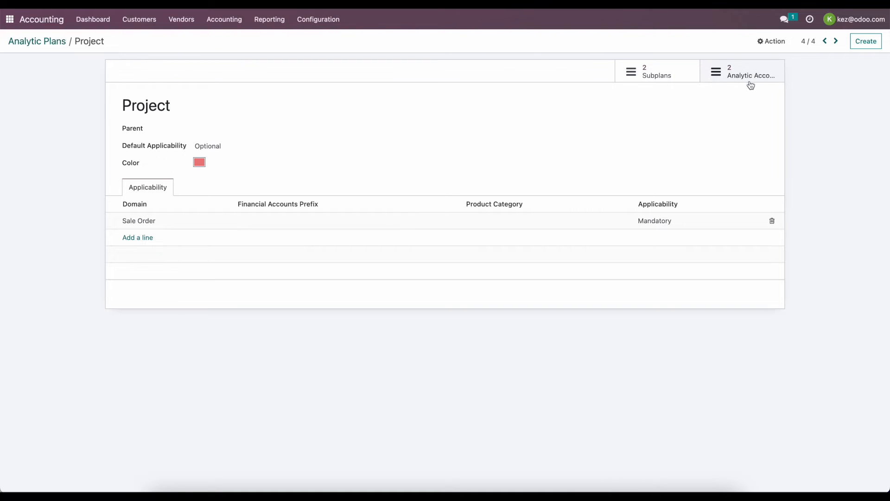
{"action": "left_click", "coordinate": [743, 78]}
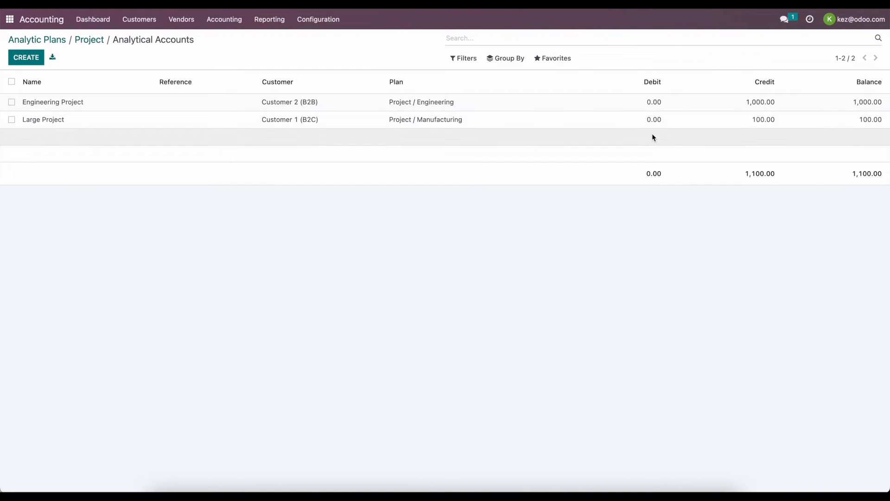
- Open the Engineering Project account's gross margin and expand the December 2022 items
{"action": "left_click", "coordinate": [554, 106]}
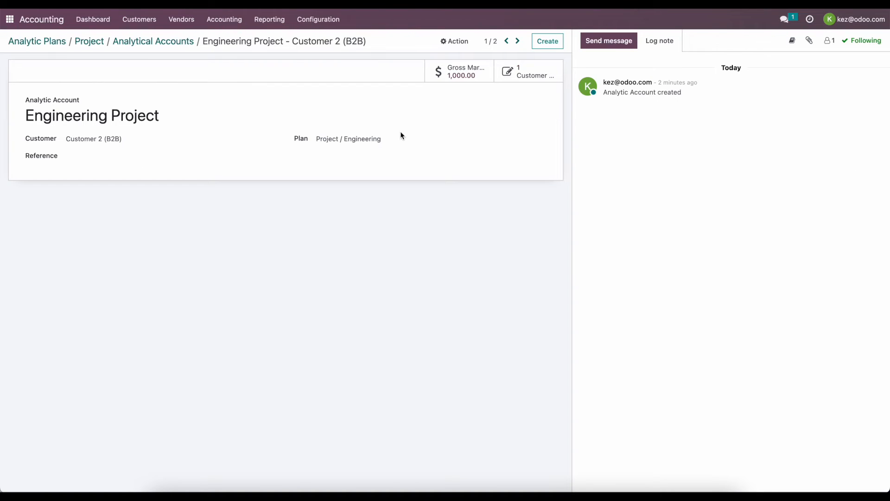
{"action": "left_click", "coordinate": [472, 73]}
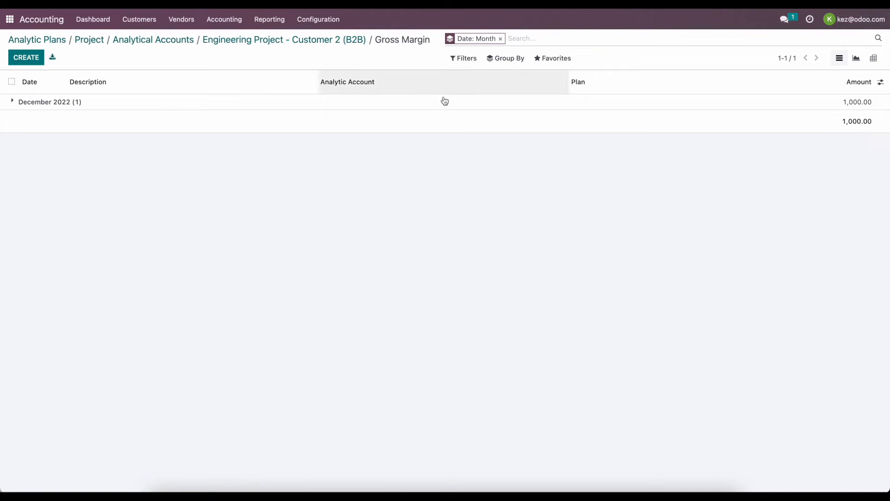
{"action": "left_click", "coordinate": [409, 105]}
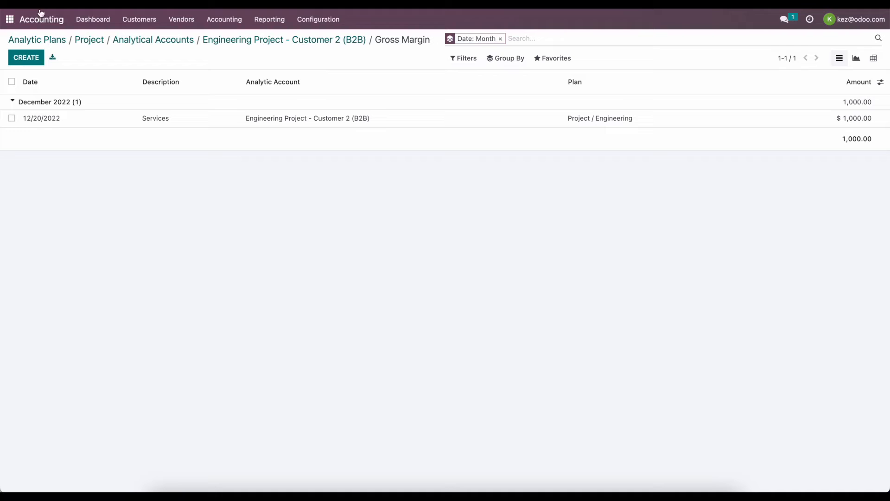
- Switch to Sales, open the Customer 2 (B2B) sales order and show its Services line's analytic distribution
{"action": "left_click", "coordinate": [10, 19]}
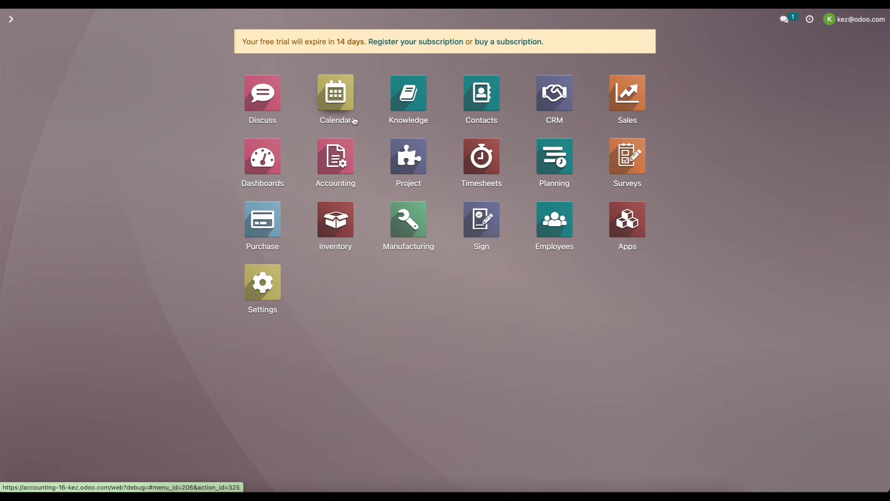
{"action": "left_click", "coordinate": [634, 112]}
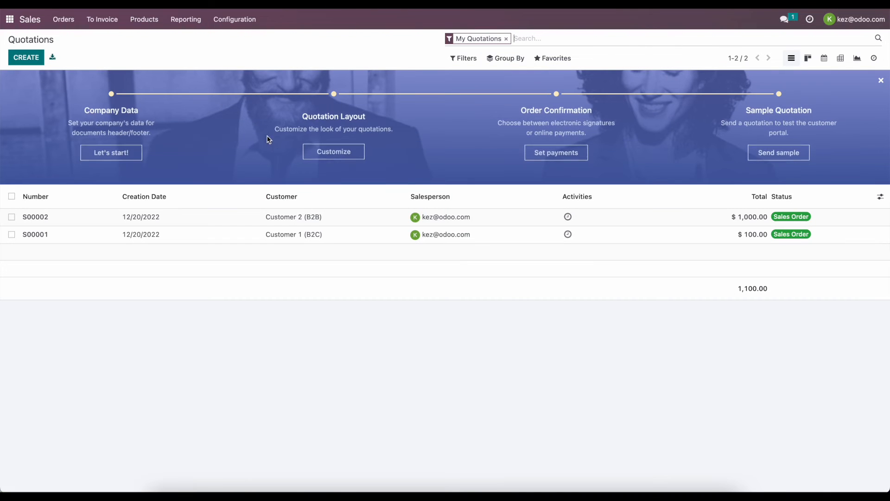
{"action": "left_click", "coordinate": [199, 218]}
{"action": "left_click", "coordinate": [272, 223]}
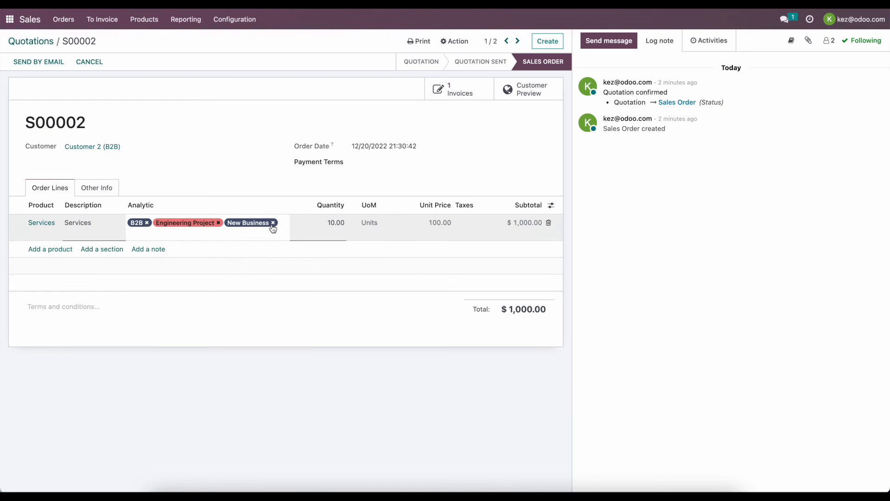
- Examine the new analytic distribution template form and its partner choices from the Services line, discard the template and save the order
{"action": "left_click", "coordinate": [287, 249]}
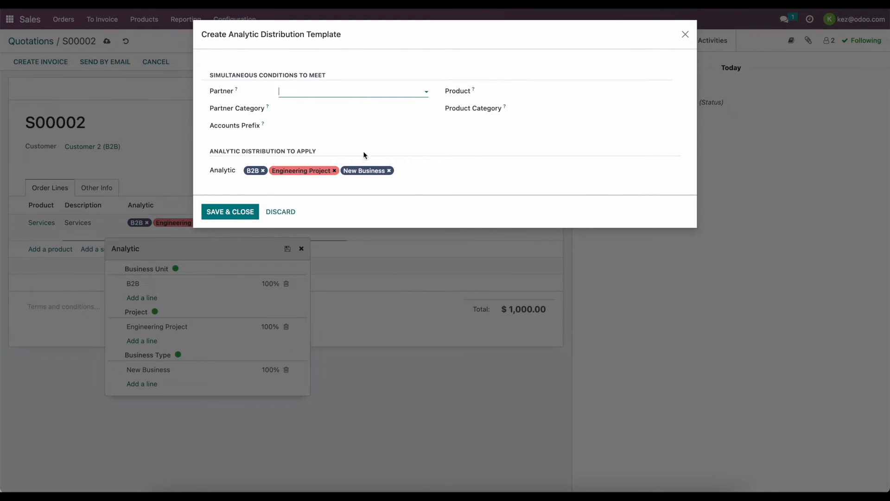
{"action": "left_click", "coordinate": [313, 91]}
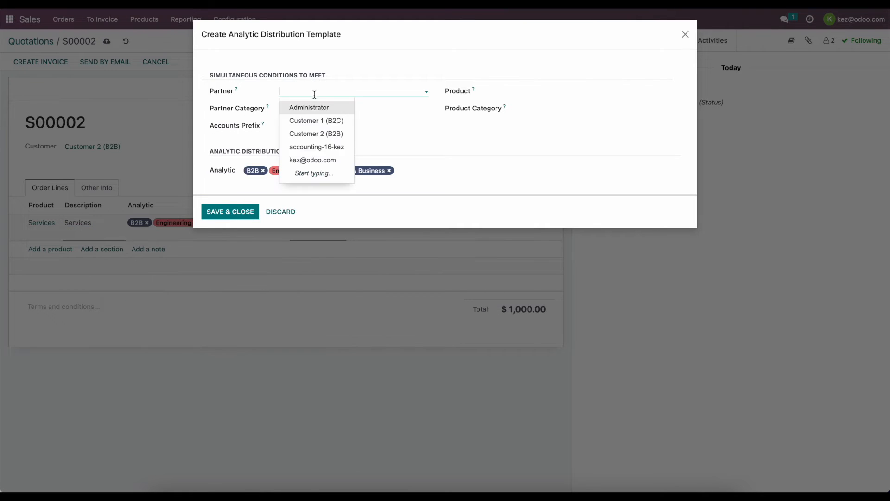
{"action": "left_click", "coordinate": [312, 63]}
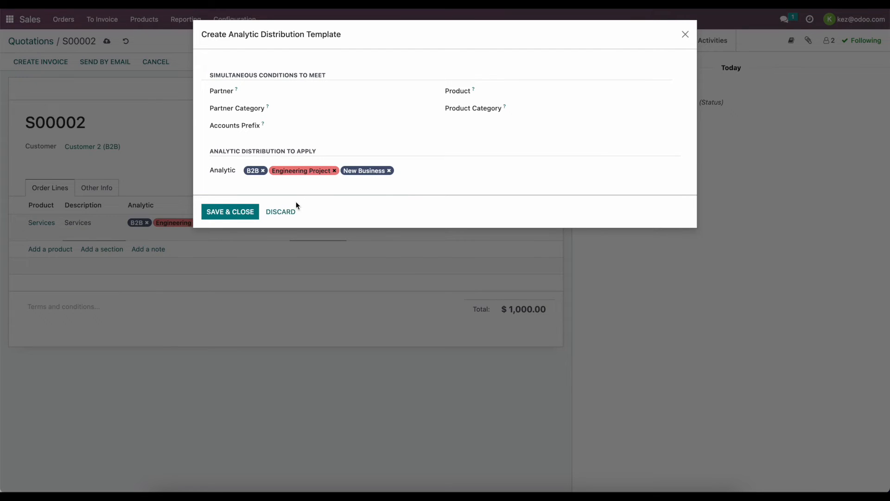
{"action": "left_click", "coordinate": [288, 212]}
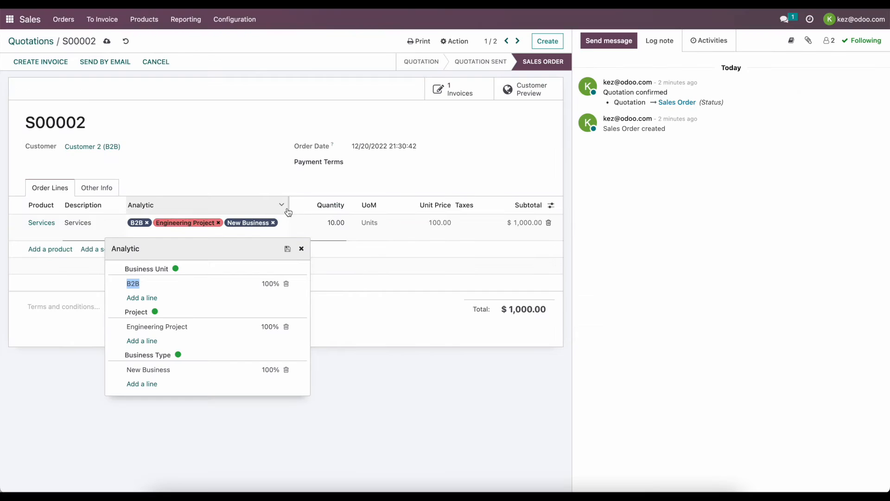
{"action": "left_click", "coordinate": [238, 161]}
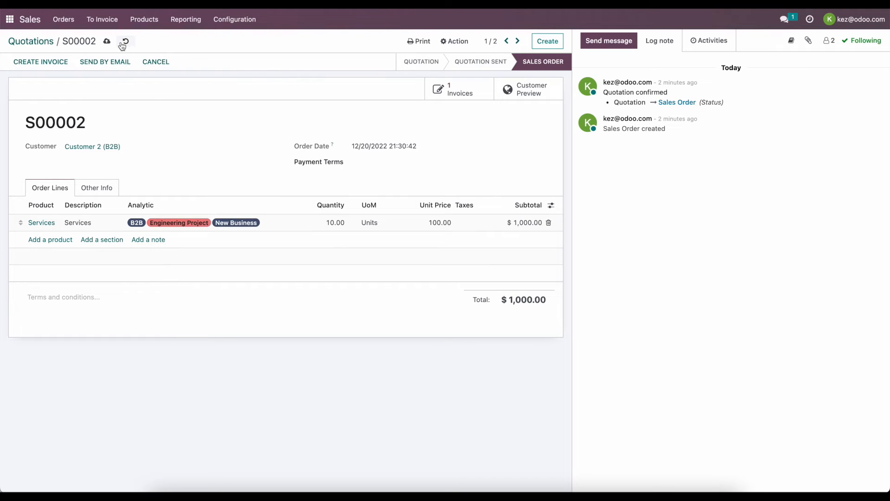
{"action": "left_click", "coordinate": [107, 41]}
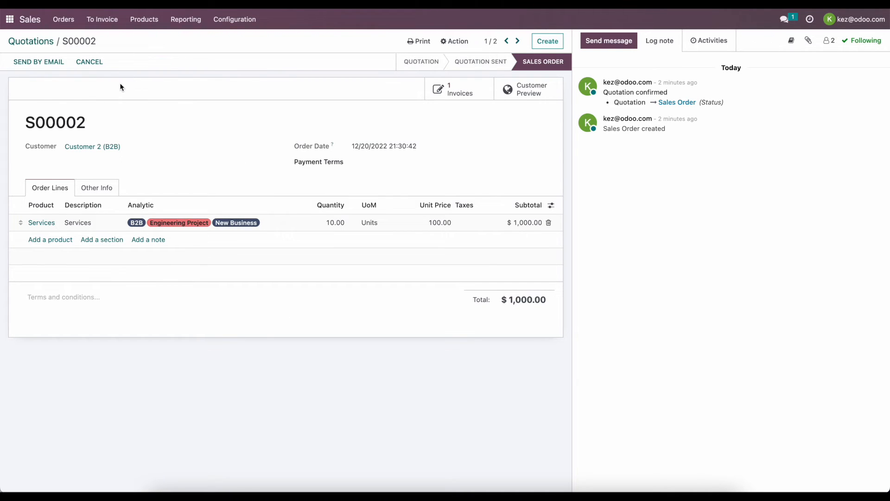
- Create a new quotation for Customer 2 (B2B) and add a Services product line
{"action": "left_click", "coordinate": [35, 43]}
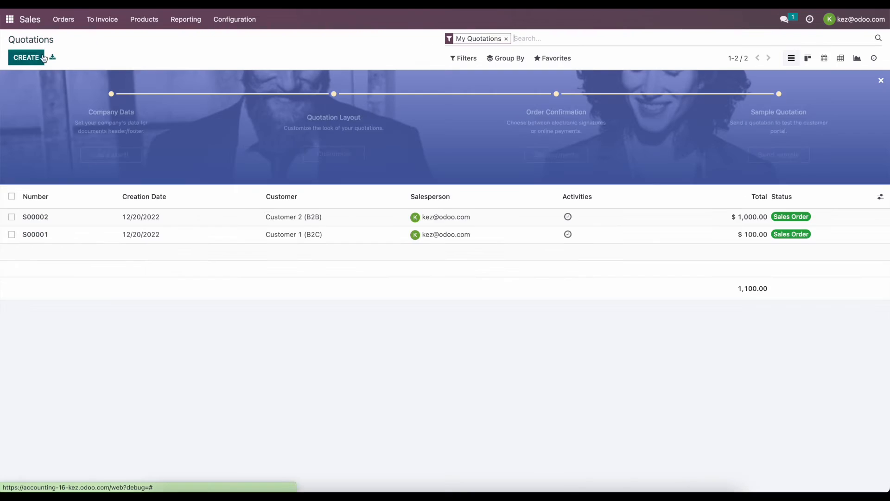
{"action": "left_click", "coordinate": [27, 55]}
{"action": "left_click", "coordinate": [78, 146]}
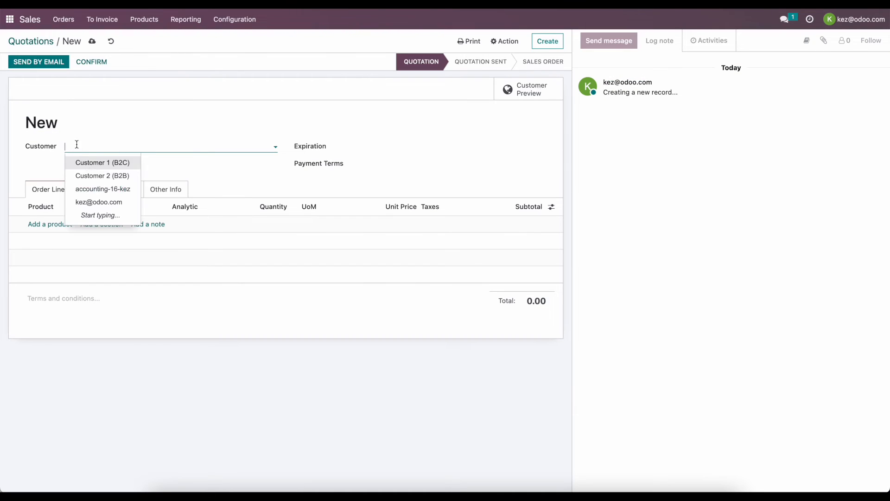
{"action": "left_click", "coordinate": [93, 176]}
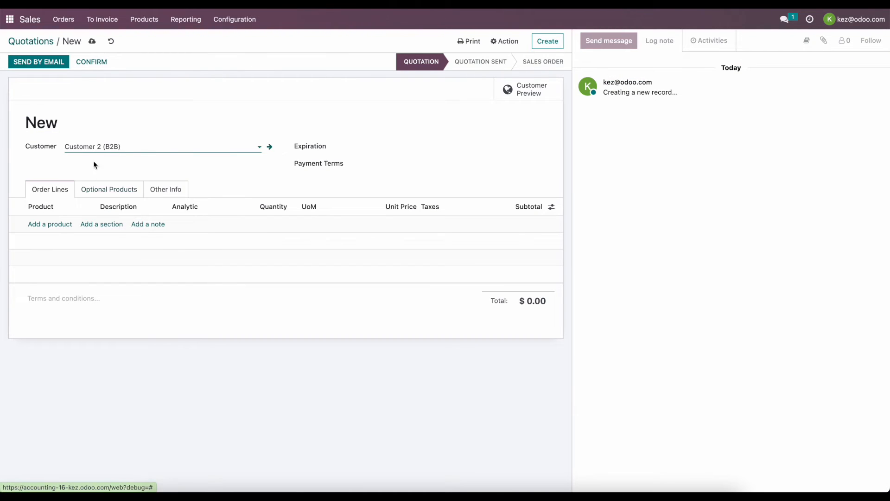
{"action": "left_click", "coordinate": [56, 224]}
{"action": "left_click", "coordinate": [56, 253]}
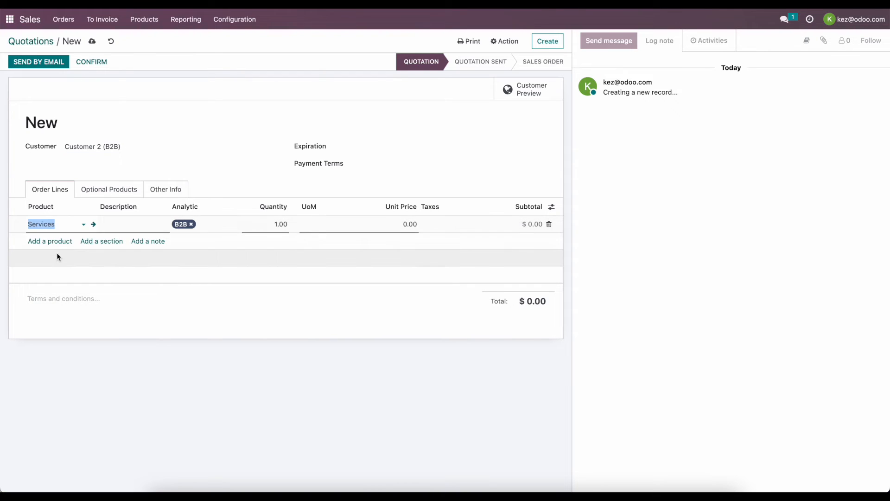
- Assign Engineering Project and Existing Business in the Services line's analytic distribution
{"action": "left_click", "coordinate": [214, 229]}
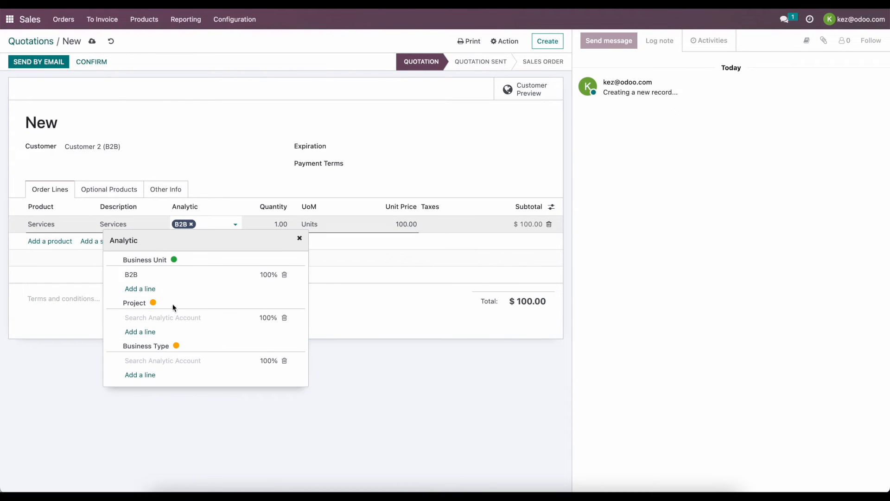
{"action": "left_click", "coordinate": [163, 320]}
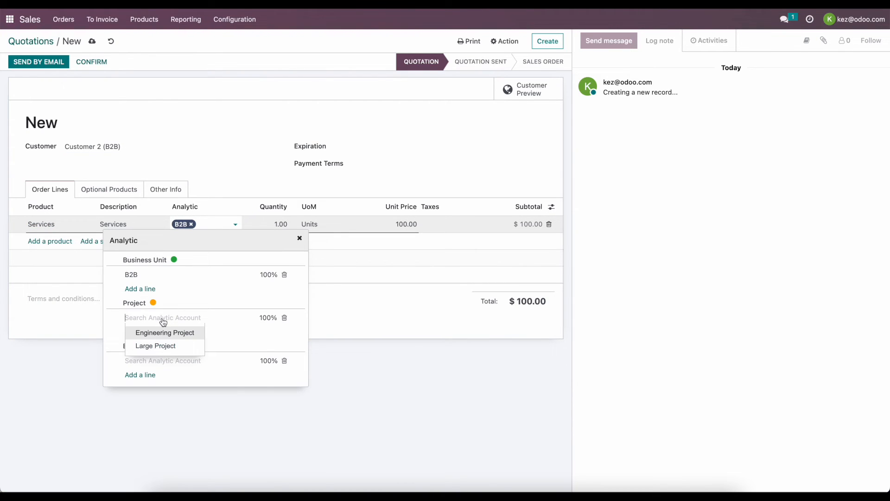
{"action": "left_click", "coordinate": [184, 334]}
{"action": "left_click", "coordinate": [166, 381]}
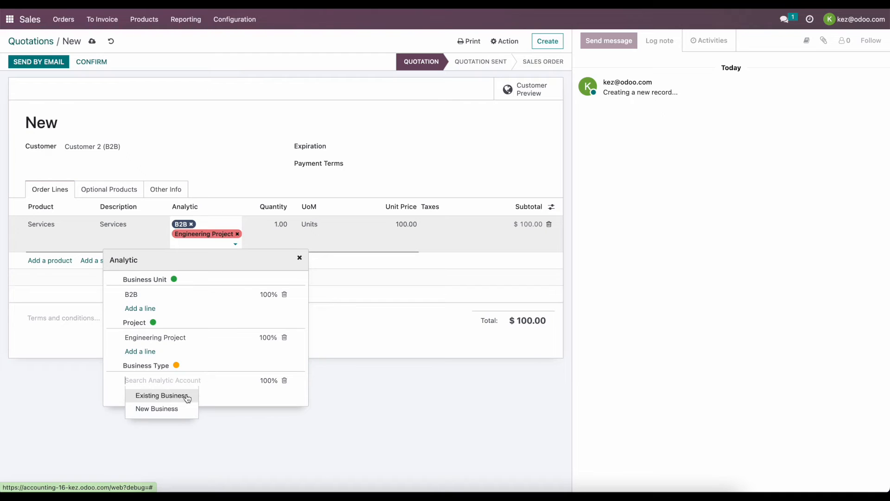
{"action": "left_click", "coordinate": [187, 398]}
{"action": "left_click", "coordinate": [198, 419]}
- Set the quotation's analytic account to Engineering Project - Customer 2 (B2B)
{"action": "left_click", "coordinate": [172, 196]}
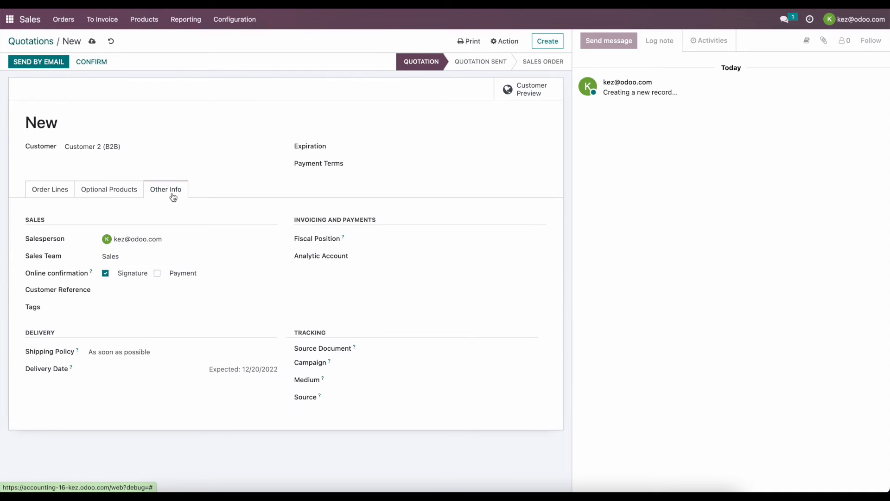
{"action": "left_click", "coordinate": [378, 257]}
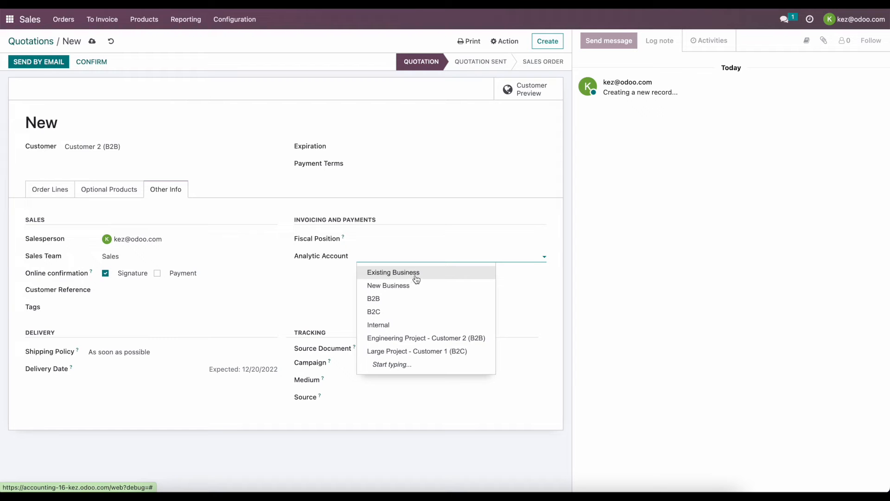
{"action": "left_click", "coordinate": [435, 338]}
- Return to the quotation's order lines and confirm it as a sales order
{"action": "left_click", "coordinate": [57, 190]}
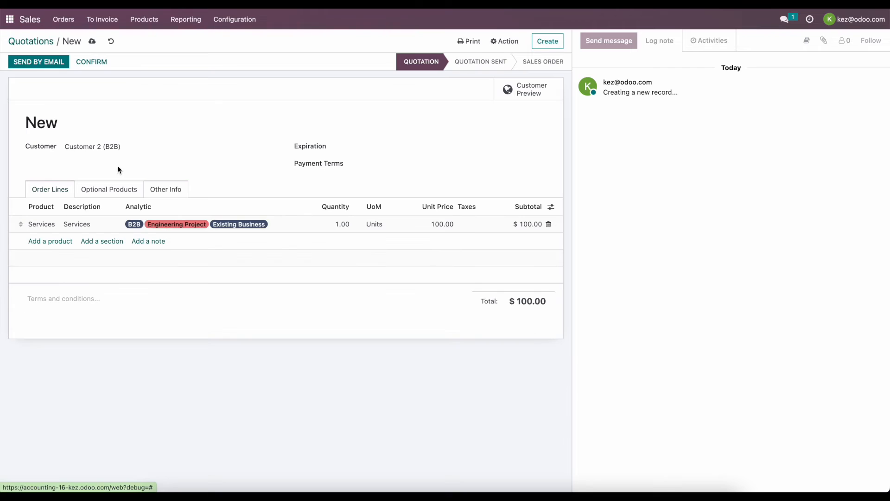
{"action": "left_click", "coordinate": [93, 42]}
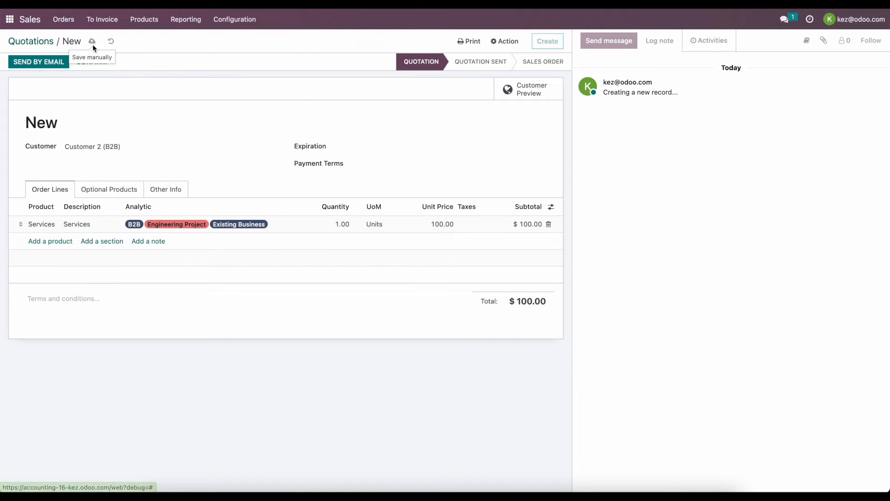
{"action": "left_click", "coordinate": [100, 68]}
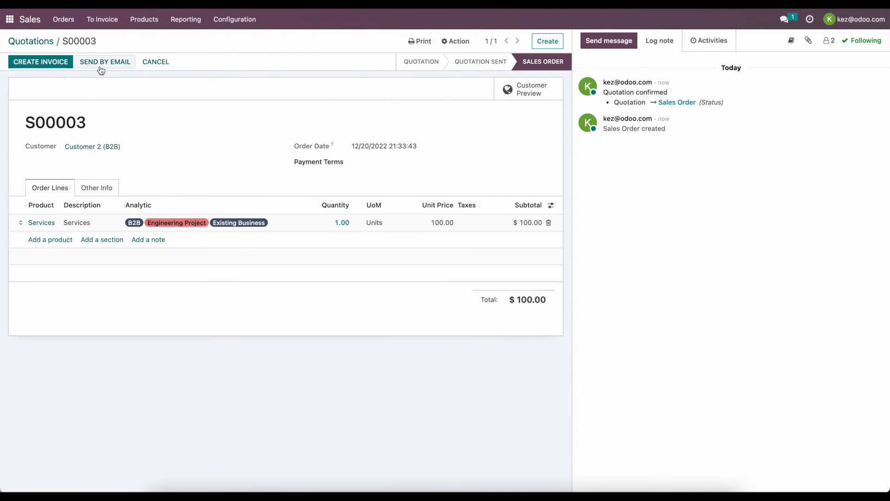
- Create the draft invoice from the sales order and post it
{"action": "left_click", "coordinate": [63, 63]}
{"action": "left_click", "coordinate": [249, 146]}
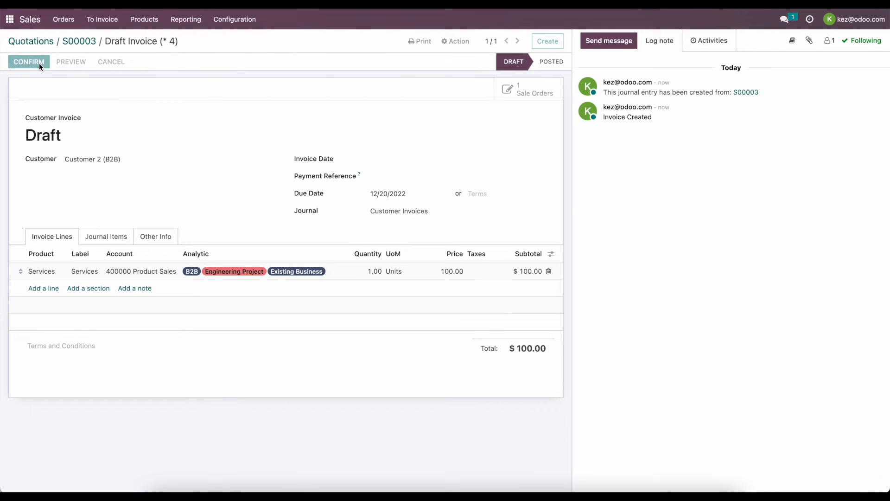
{"action": "left_click", "coordinate": [39, 63]}
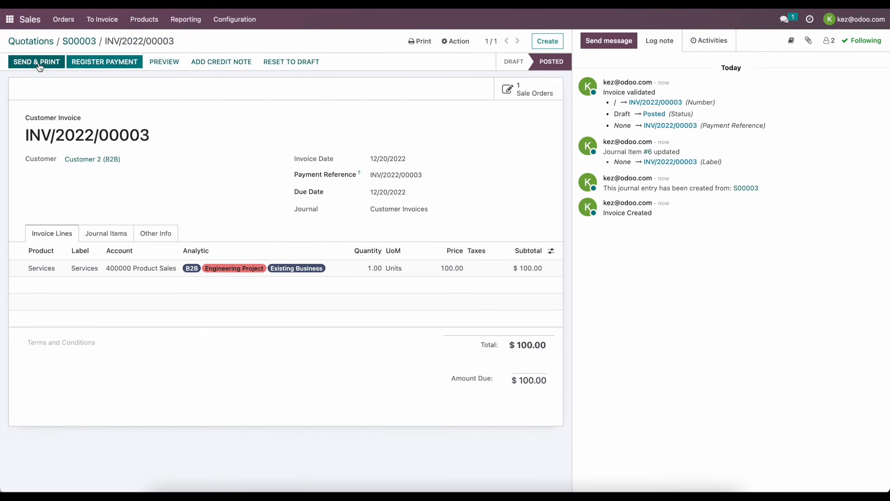
{"action": "left_click", "coordinate": [9, 19]}
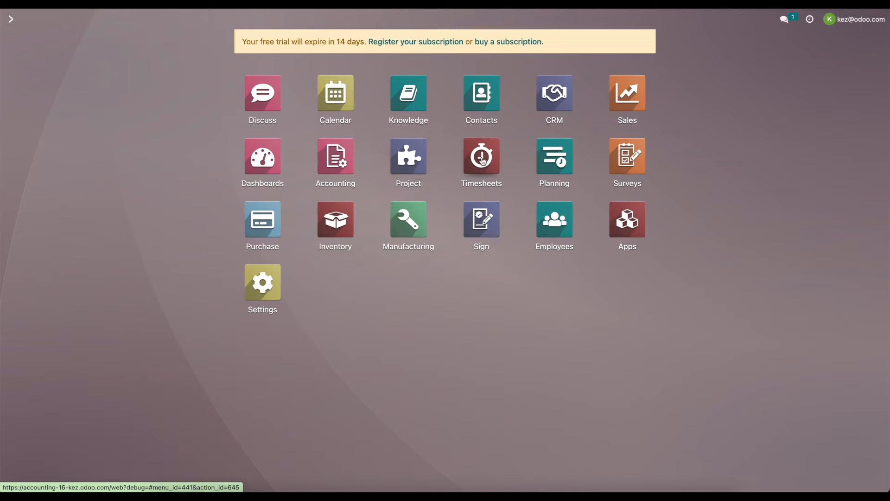
{"action": "left_click", "coordinate": [336, 221]}
{"action": "left_click", "coordinate": [163, 21]}
{"action": "left_click", "coordinate": [171, 40]}
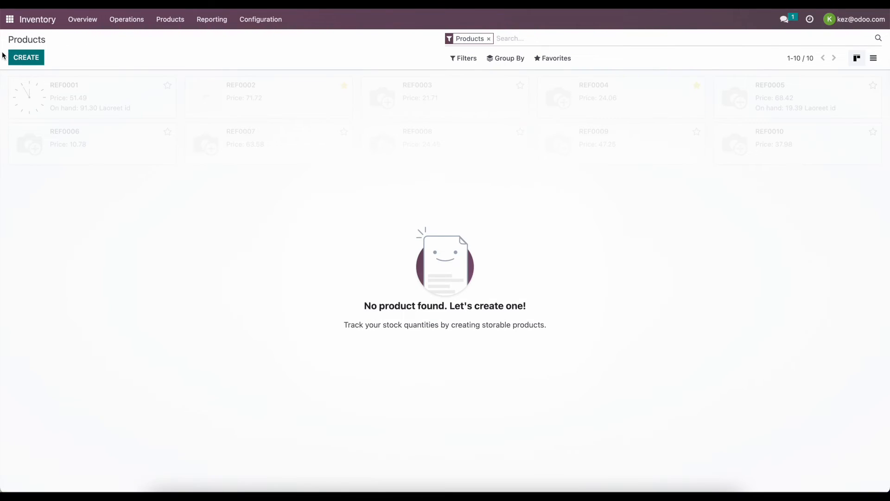
{"action": "left_click", "coordinate": [23, 59]}
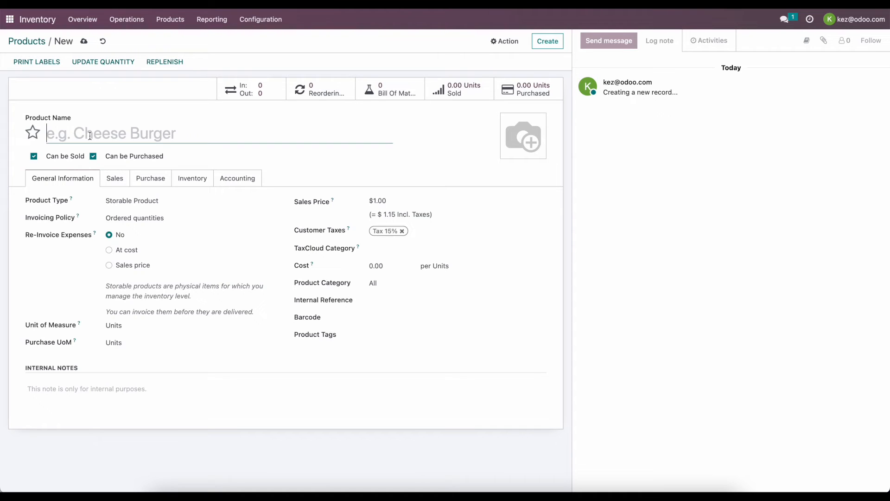
{"action": "left_click", "coordinate": [21, 41]}
- Switch to the Project app and create a project named Engineering Project with billing and timesheets kept enabled
{"action": "left_click", "coordinate": [10, 19]}
{"action": "left_click", "coordinate": [409, 157]}
{"action": "left_click", "coordinate": [26, 58]}
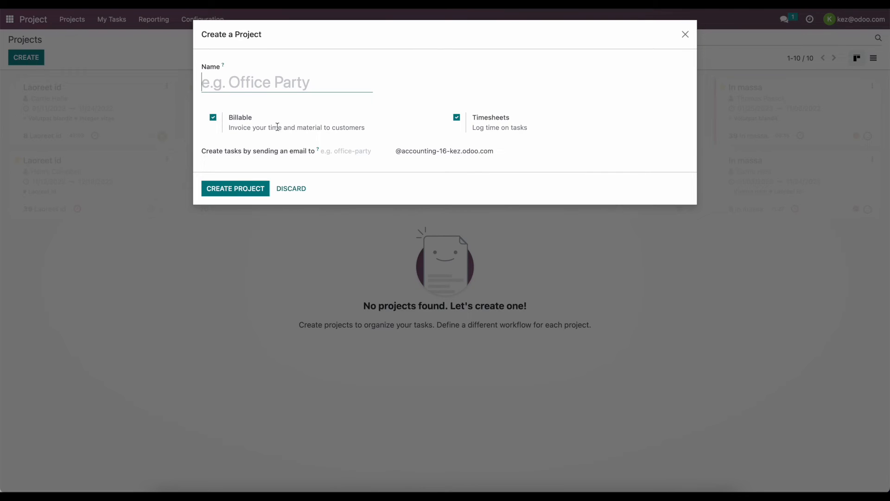
{"action": "type", "text": "Engineering Project"}
{"action": "left_click", "coordinate": [230, 186]}
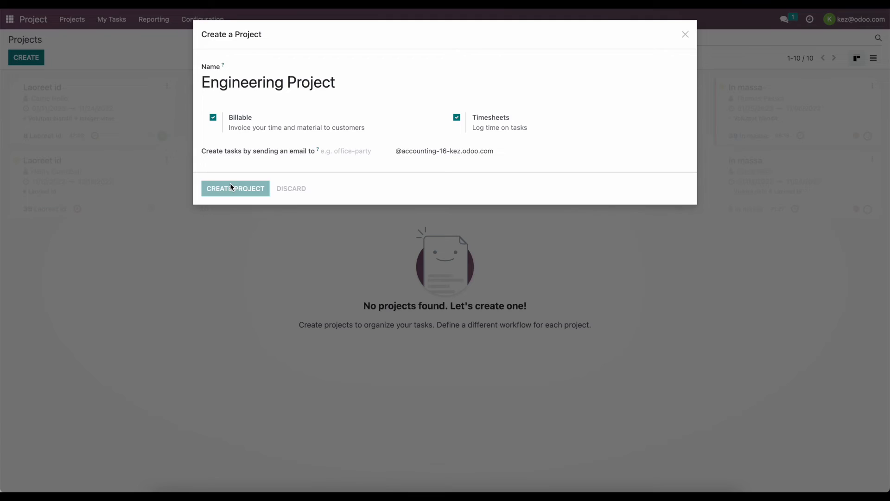
- Apply the Agile Scrum example stages to the Engineering Project task board
{"action": "left_click", "coordinate": [44, 99]}
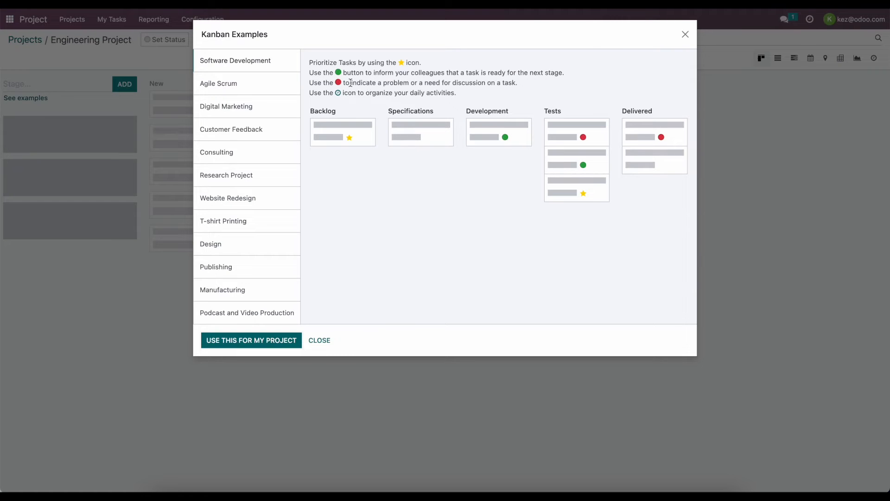
{"action": "left_click", "coordinate": [283, 84]}
{"action": "left_click", "coordinate": [271, 340]}
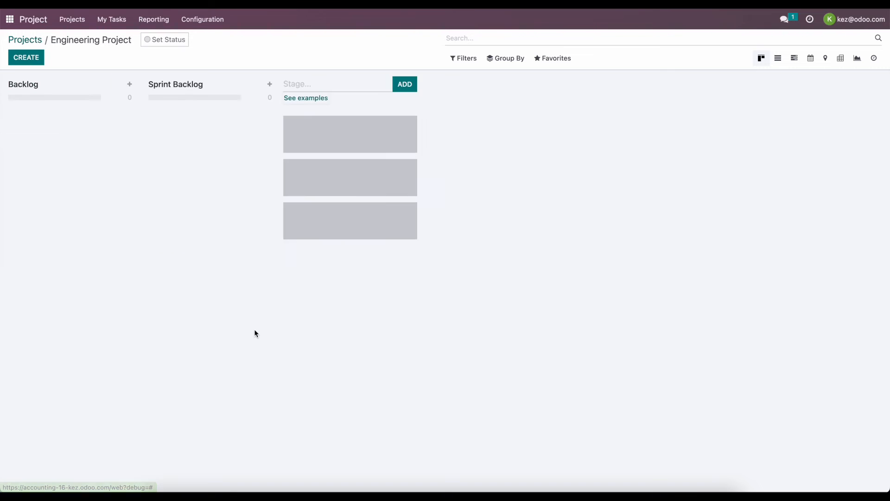
- Open the Engineering Project's settings, show its analytic account and set its customer to Customer 2 (B2B)
{"action": "left_click", "coordinate": [30, 43]}
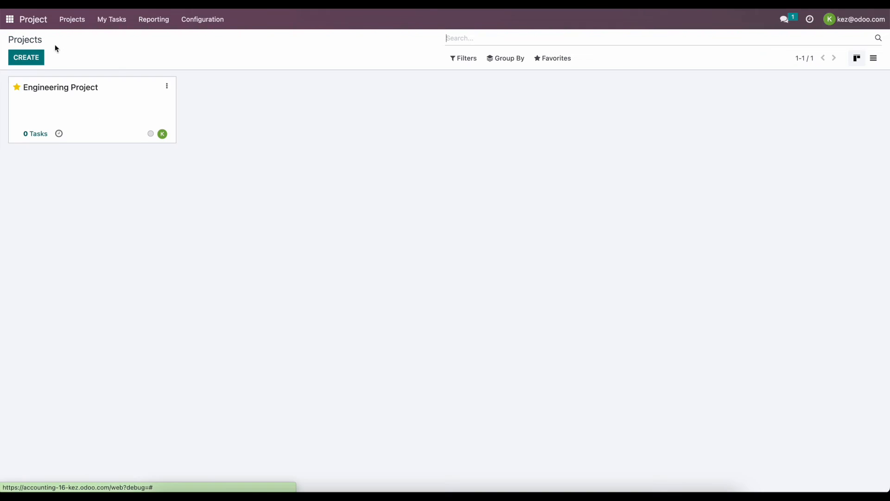
{"action": "left_click", "coordinate": [167, 86]}
{"action": "left_click", "coordinate": [202, 173]}
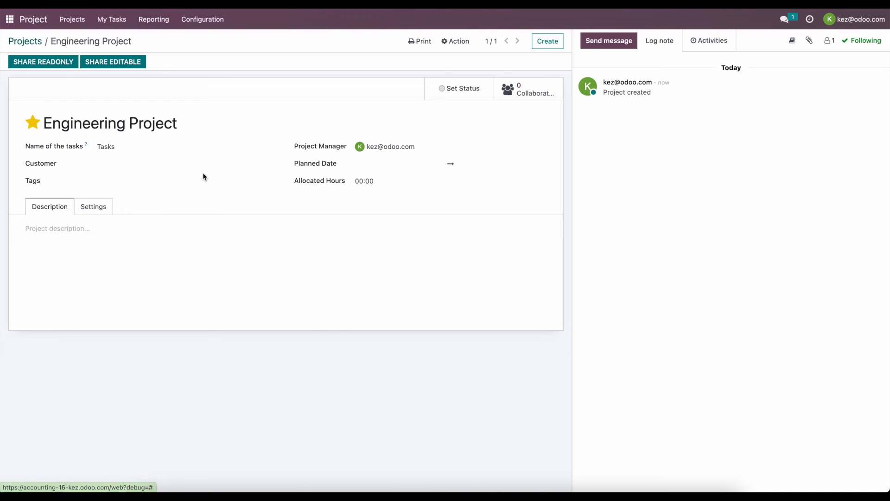
{"action": "left_click", "coordinate": [91, 203]}
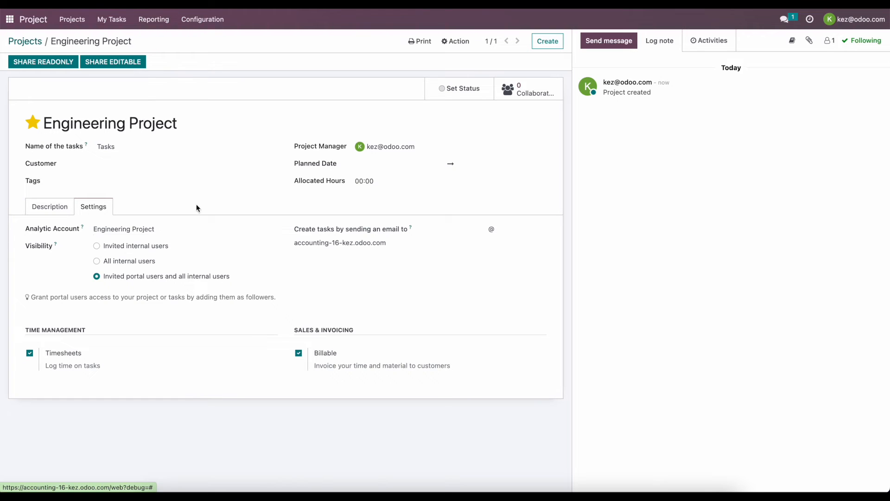
{"action": "left_click", "coordinate": [171, 164]}
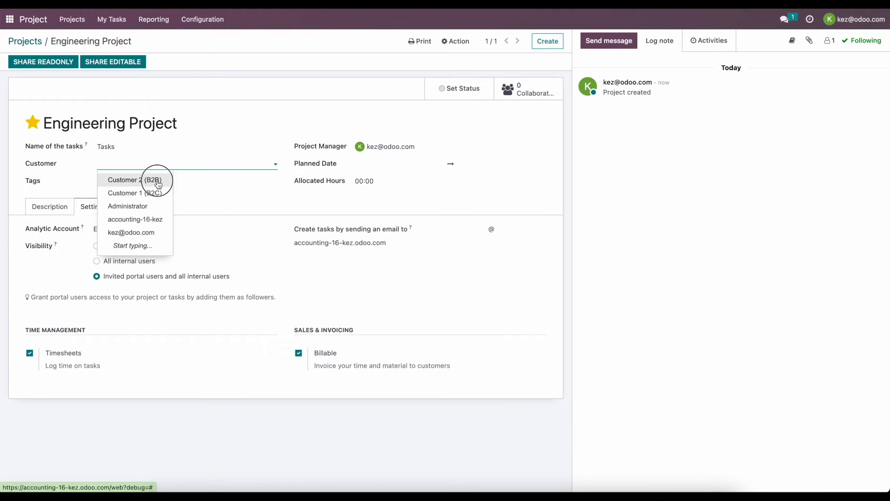
{"action": "left_click", "coordinate": [158, 184]}
- Link the project's invoicing to the sales order item S00003 - Services
{"action": "left_click", "coordinate": [145, 207]}
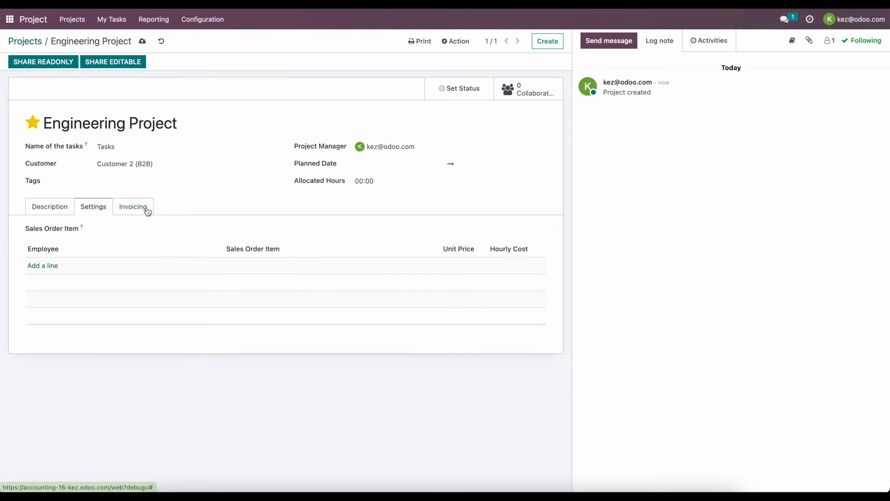
{"action": "left_click", "coordinate": [127, 229]}
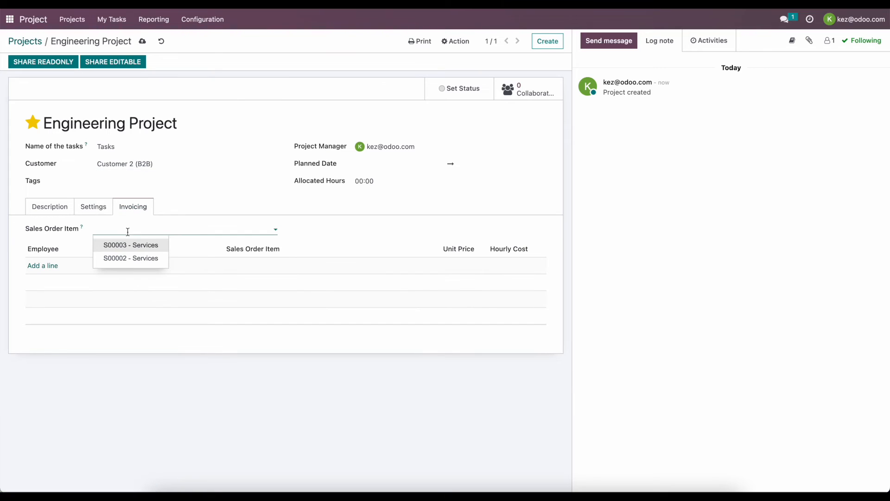
{"action": "left_click", "coordinate": [153, 248]}
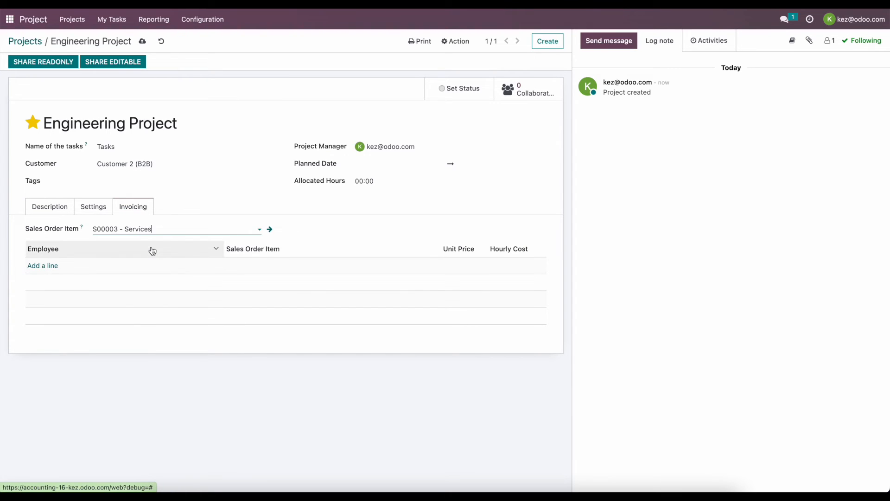
- Add an invoicing line for the listed employee with sales order item S00003 - Services and hourly cost $50, and save the project
{"action": "left_click", "coordinate": [50, 271]}
{"action": "left_click", "coordinate": [76, 280]}
{"action": "left_click", "coordinate": [283, 266]}
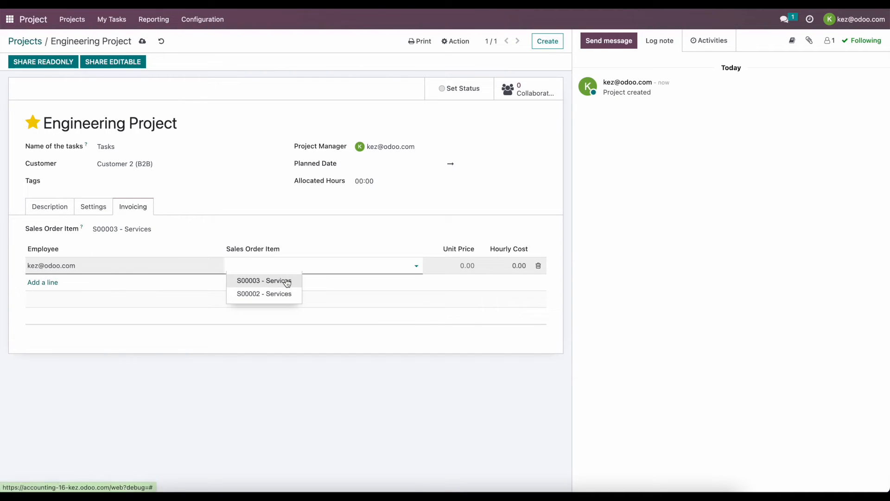
{"action": "left_click", "coordinate": [288, 282]}
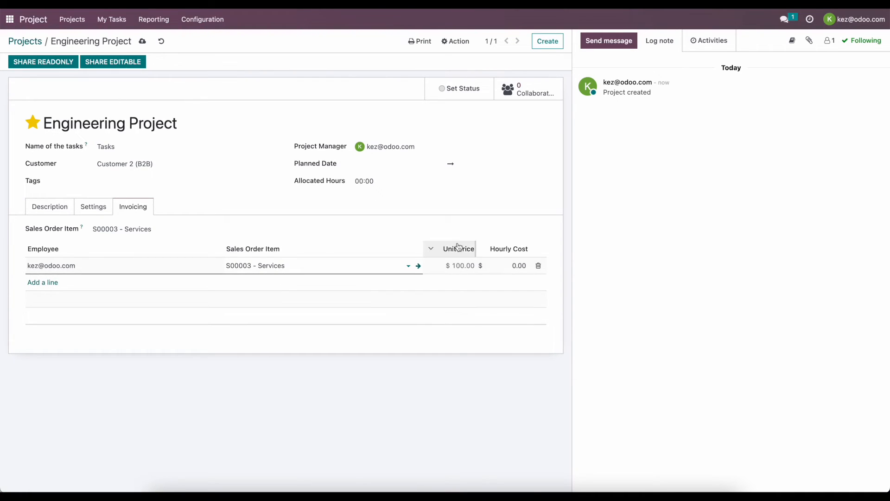
{"action": "left_click", "coordinate": [509, 266]}
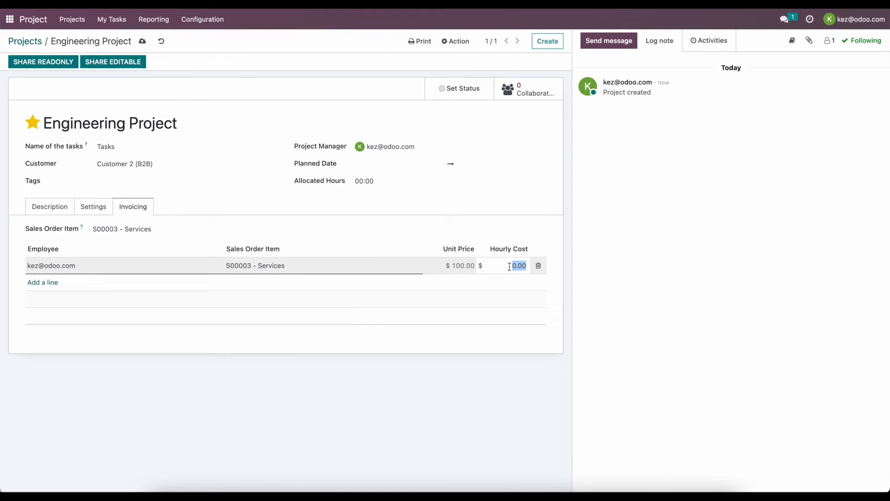
{"action": "type", "text": "50"}
{"action": "left_click", "coordinate": [509, 292]}
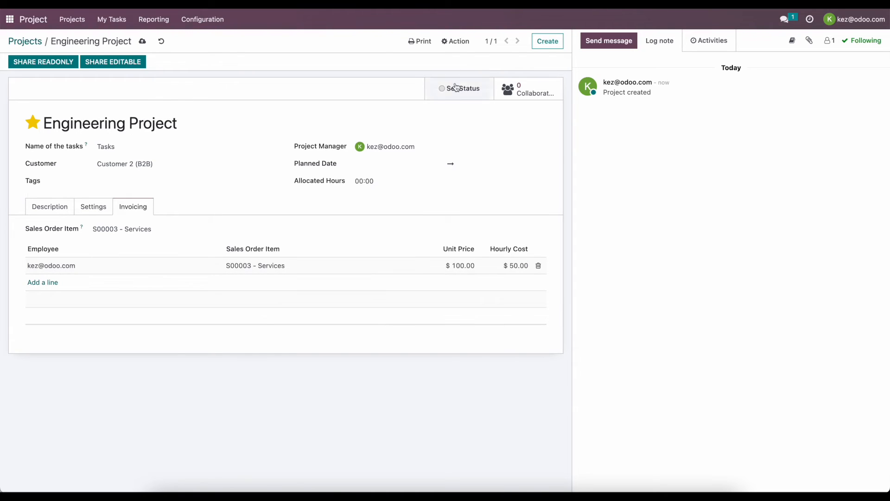
{"action": "left_click", "coordinate": [143, 42]}
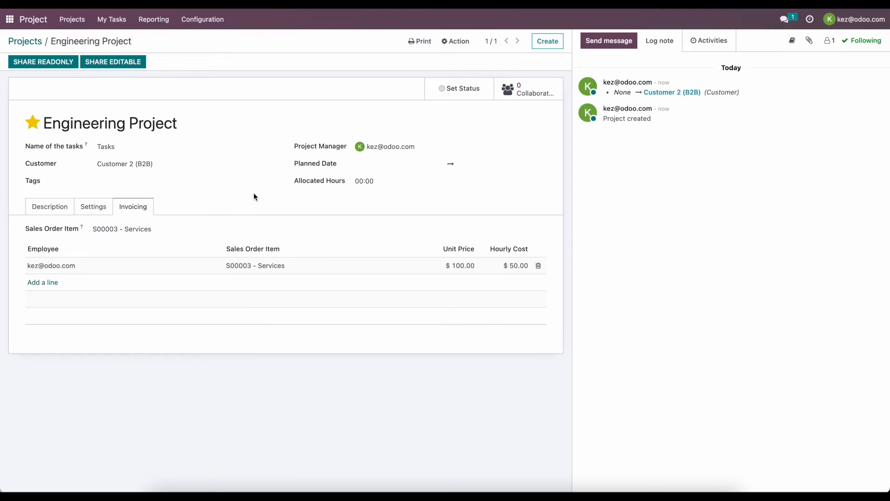
- Open the listed employee's record in Employees and examine the hourly cost in the HR settings
{"action": "left_click", "coordinate": [16, 42]}
{"action": "left_click", "coordinate": [10, 19]}
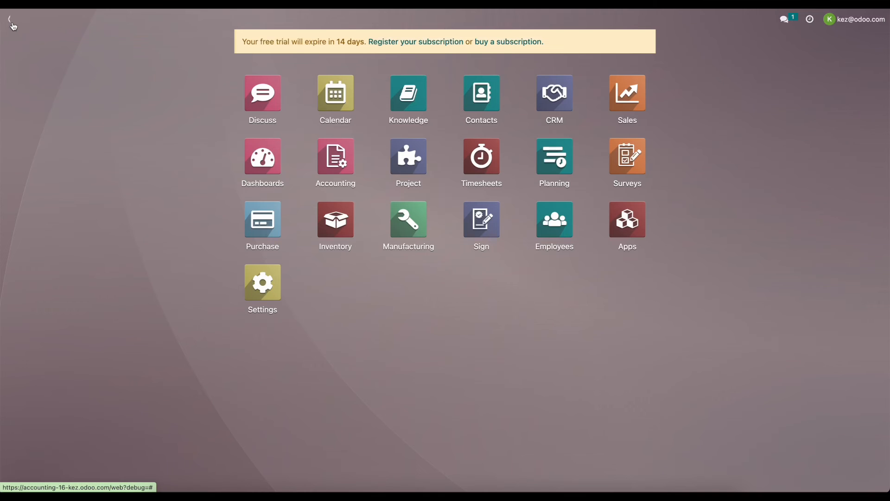
{"action": "left_click", "coordinate": [576, 230]}
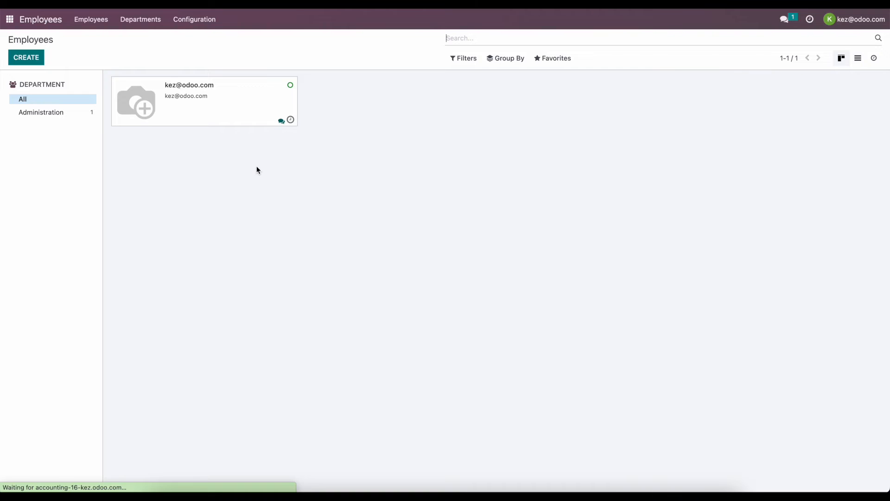
{"action": "left_click", "coordinate": [207, 115]}
{"action": "left_click", "coordinate": [257, 244]}
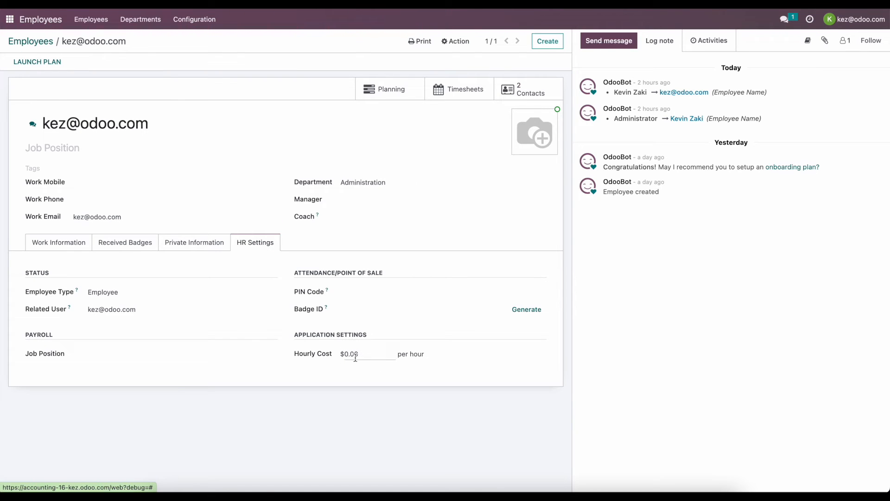
- Create a task titled Test in the Backlog stage of the Engineering Project
{"action": "left_click", "coordinate": [9, 19]}
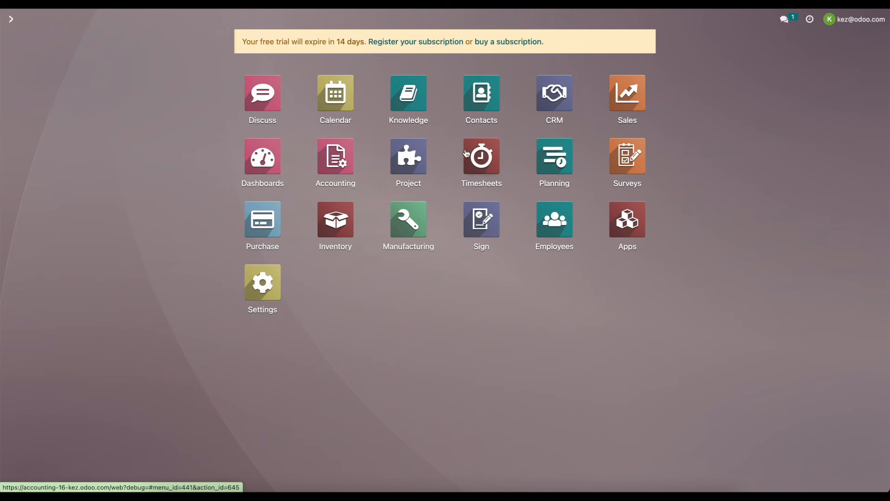
{"action": "left_click", "coordinate": [408, 160]}
{"action": "left_click", "coordinate": [87, 98]}
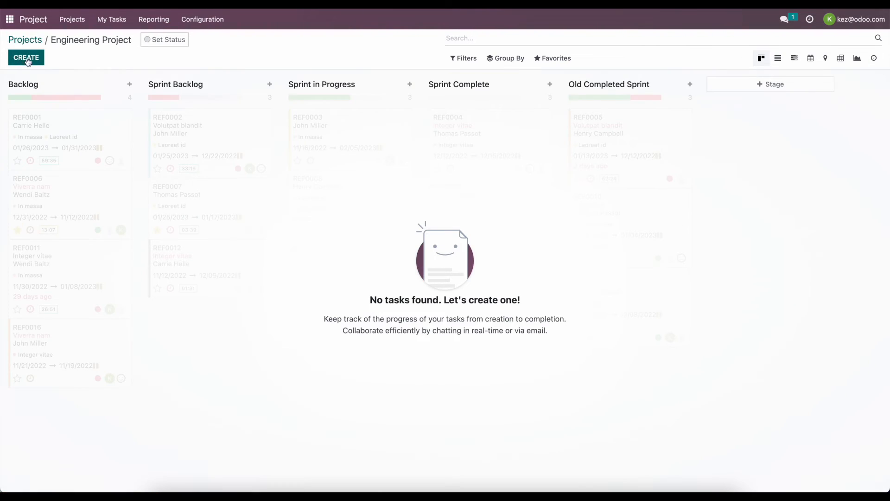
{"action": "left_click", "coordinate": [14, 57]}
{"action": "type", "text": "Tes"}
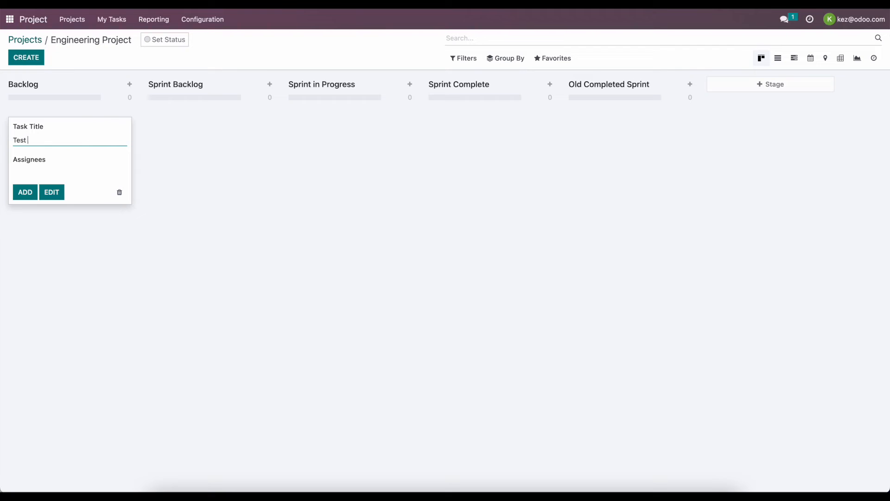
{"action": "type", "text": "t"}
{"action": "left_click", "coordinate": [25, 192]}
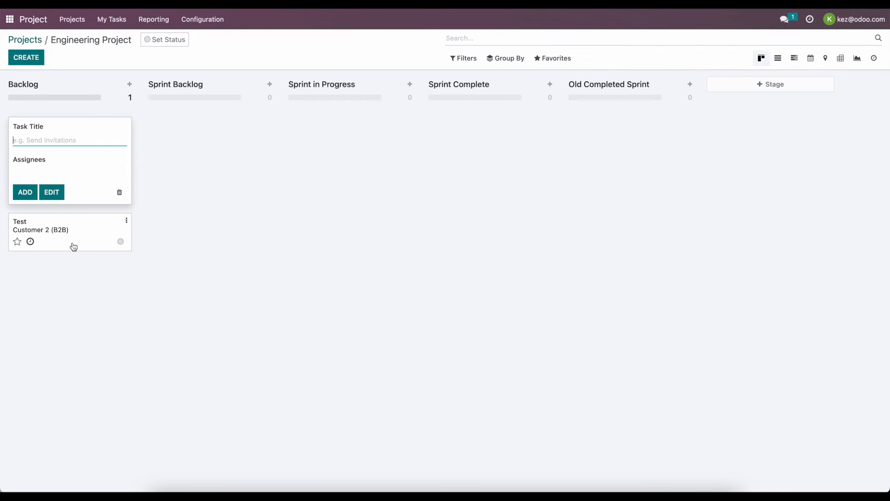
- Log a 02:00-hour timesheet line described as Project planning on the Test task and save it
{"action": "left_click", "coordinate": [80, 236]}
{"action": "left_click", "coordinate": [92, 242]}
{"action": "left_click", "coordinate": [44, 302]}
{"action": "left_click", "coordinate": [288, 302]}
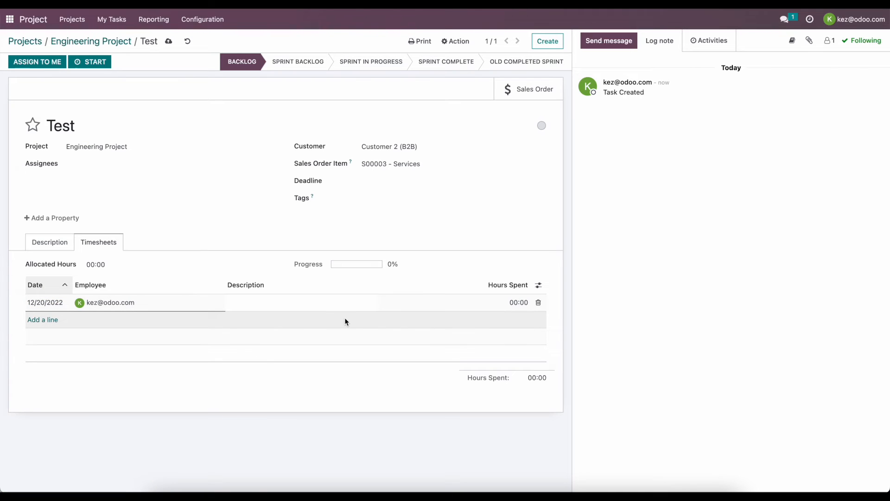
{"action": "type", "text": "timeshee"}
{"action": "key", "text": "super+a"}
{"action": "type", "text": "Project planning"}
{"action": "key", "text": "Tab"}
{"action": "left_click", "coordinate": [365, 388]}
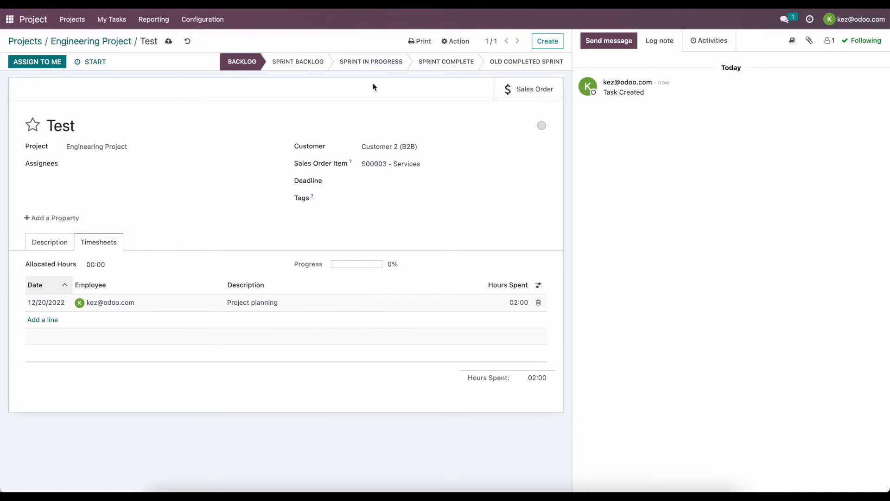
{"action": "left_click", "coordinate": [168, 40]}
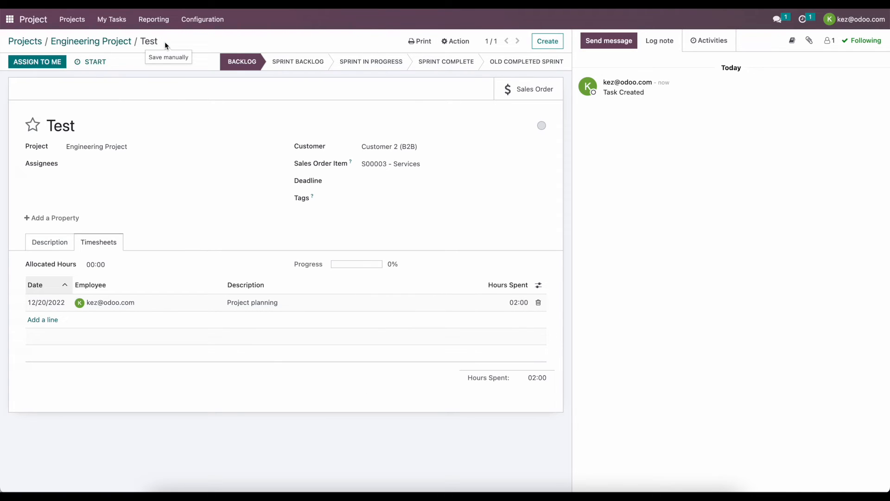
- Open the Engineering Project's updates and examine its sales and profitability figures
{"action": "left_click", "coordinate": [73, 47]}
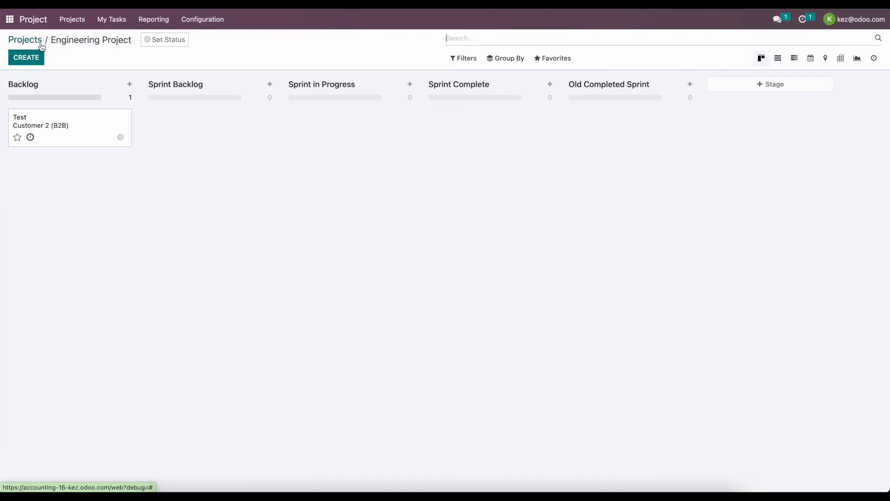
{"action": "left_click", "coordinate": [41, 42]}
{"action": "left_click", "coordinate": [168, 89]}
{"action": "left_click", "coordinate": [130, 163]}
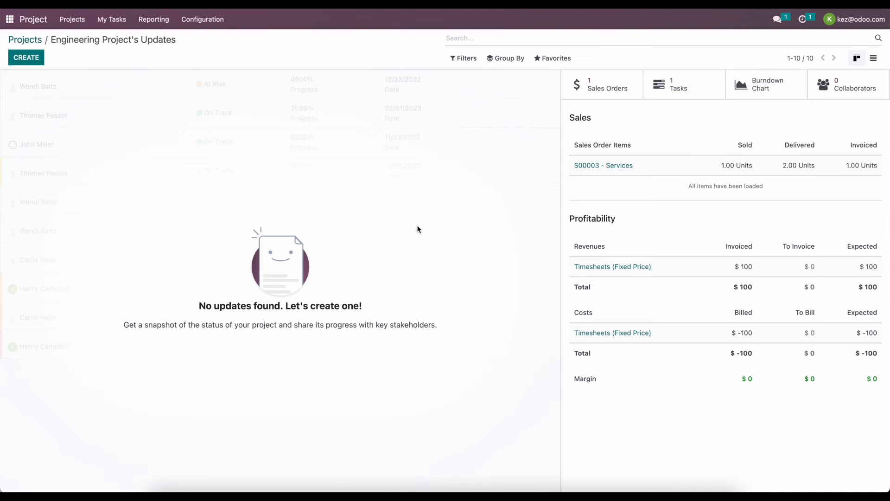
- Open the analytic items in Accounting and expand the Engineering Project group to examine its entries
{"action": "left_click", "coordinate": [9, 19]}
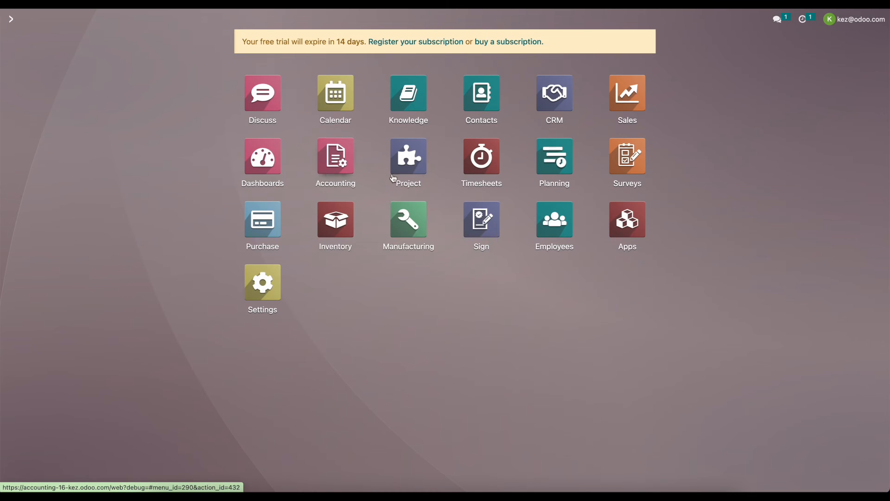
{"action": "left_click", "coordinate": [324, 163]}
{"action": "left_click", "coordinate": [268, 23]}
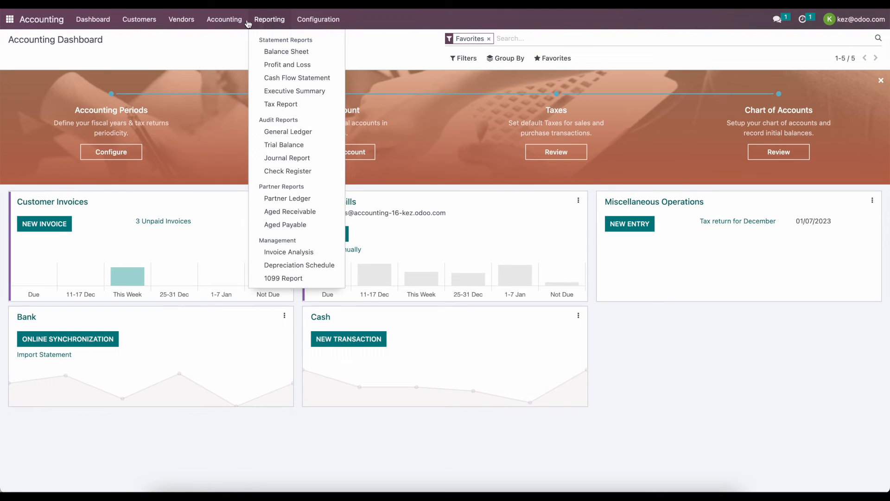
{"action": "mouse_move", "coordinate": [236, 24]}
{"action": "left_click", "coordinate": [245, 105]}
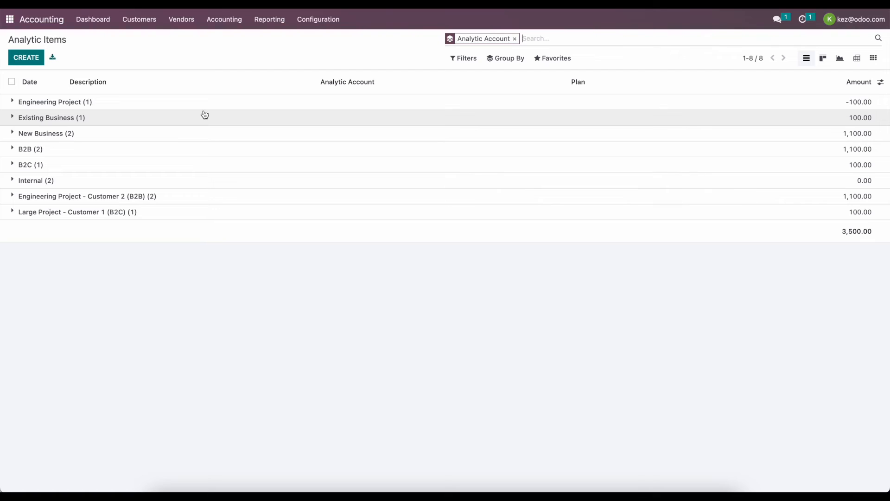
{"action": "left_click", "coordinate": [185, 108]}
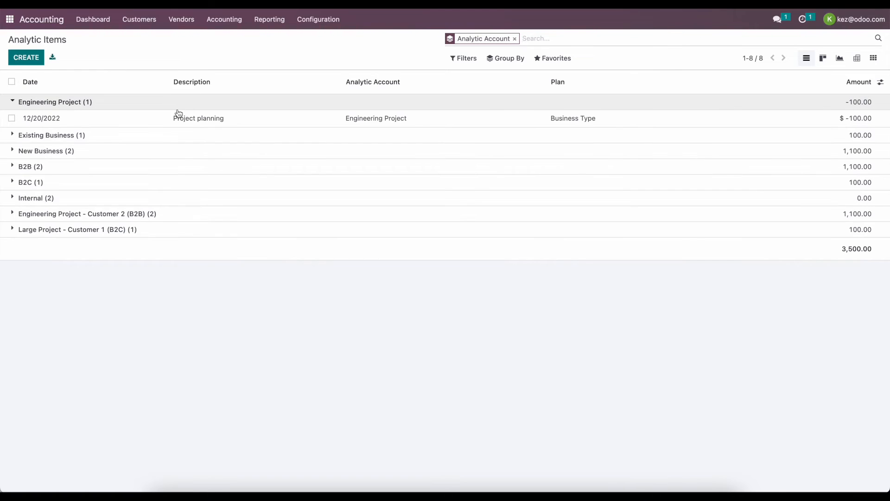
- Remove the Analytic Account grouping, examine the Project planning item's details, and return to the analytic items list
{"action": "left_click", "coordinate": [514, 39]}
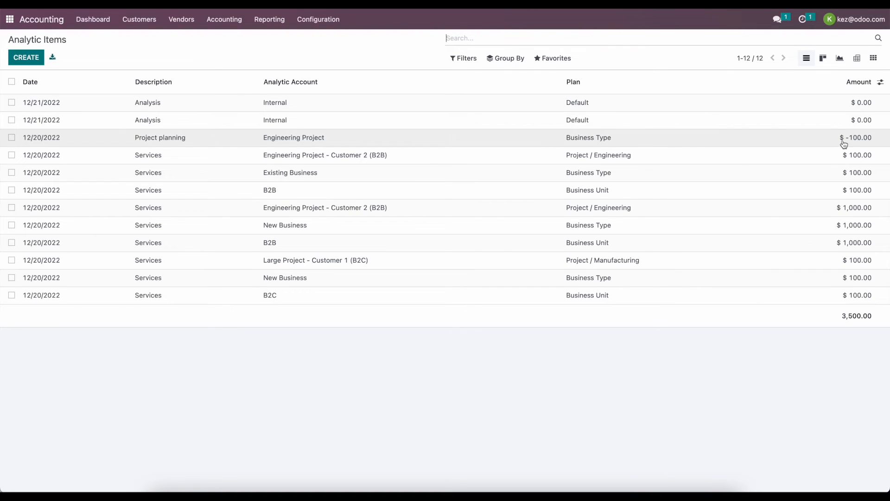
{"action": "left_click", "coordinate": [743, 136]}
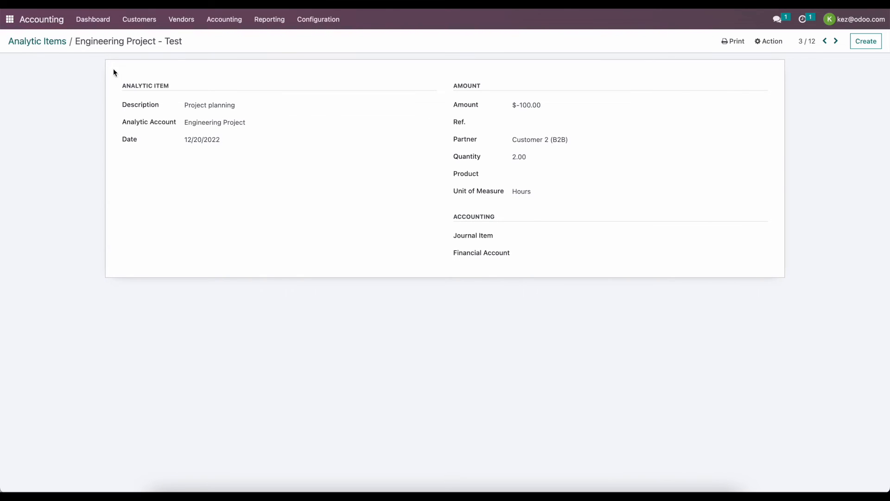
{"action": "left_click", "coordinate": [47, 47]}
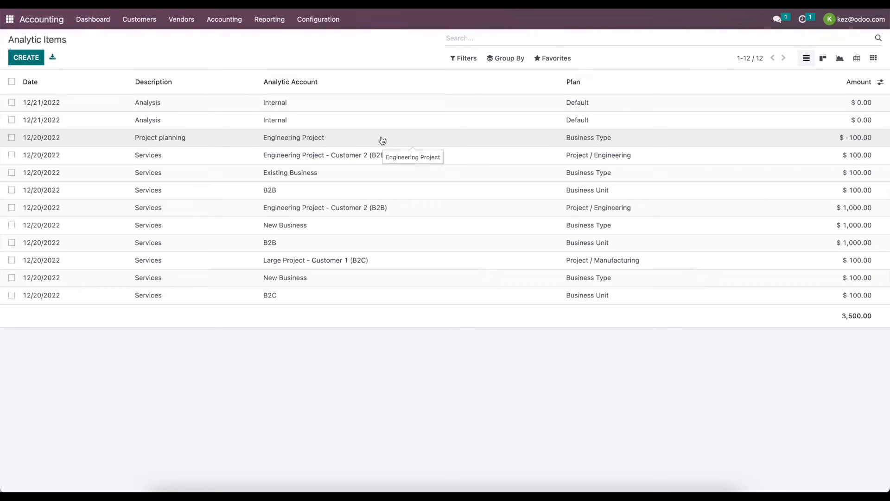
- Create a new request for quotation in Purchase with Vendor 1 as the vendor
{"action": "left_click", "coordinate": [10, 20]}
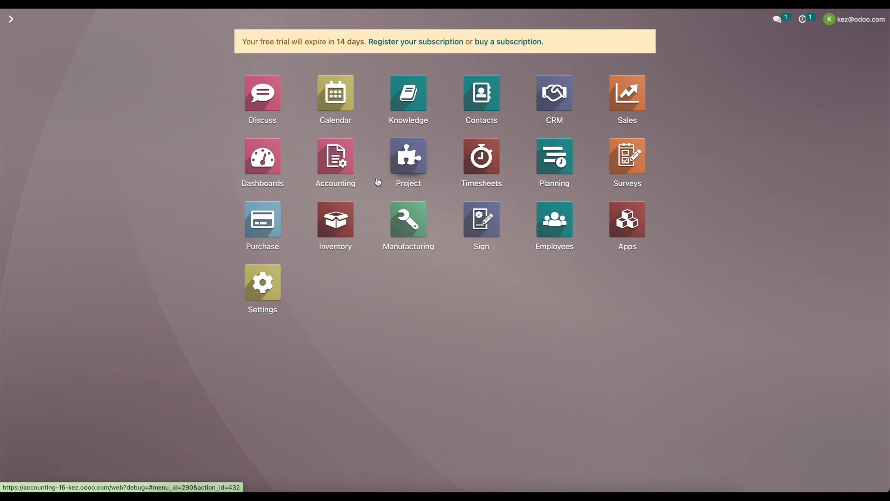
{"action": "left_click", "coordinate": [262, 219]}
{"action": "left_click", "coordinate": [25, 59]}
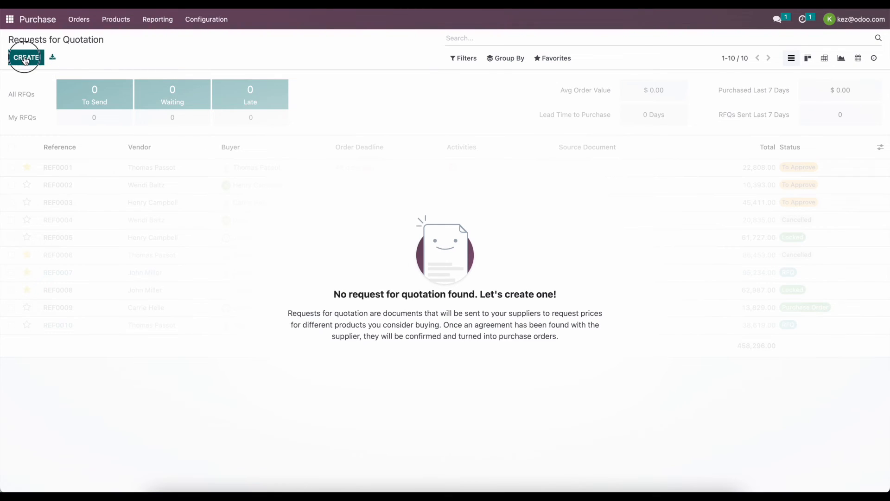
{"action": "type", "text": "Vendore"}
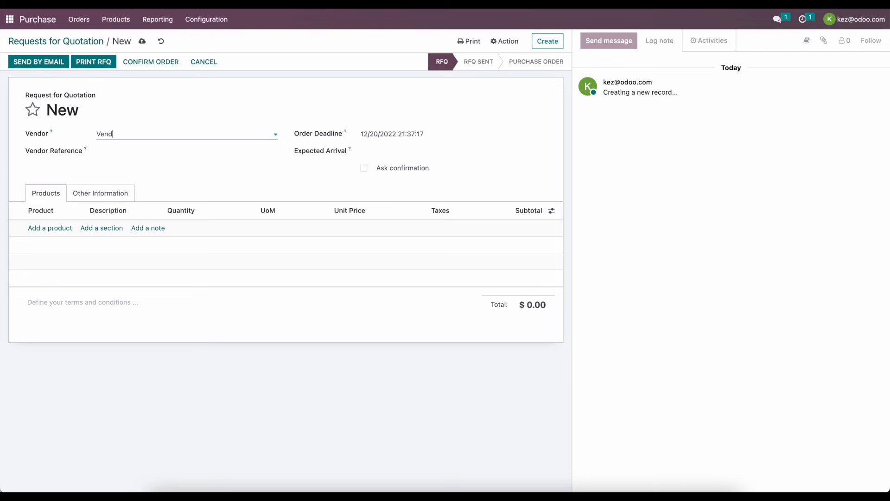
{"action": "left_click", "coordinate": [173, 145]}
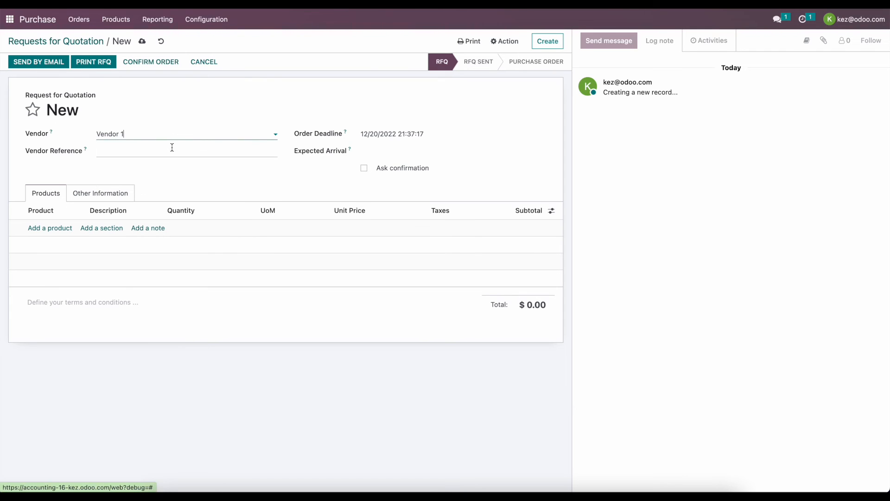
- Add a line to the request for quotation with a newly created product named consumable product
{"action": "left_click", "coordinate": [50, 228]}
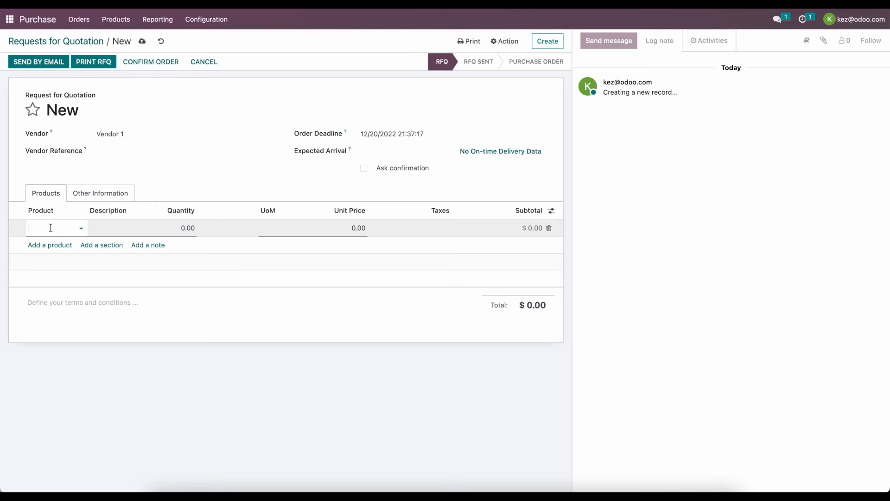
{"action": "type", "text": "con"}
{"action": "type", "text": "sumable product"}
{"action": "left_click", "coordinate": [57, 254]}
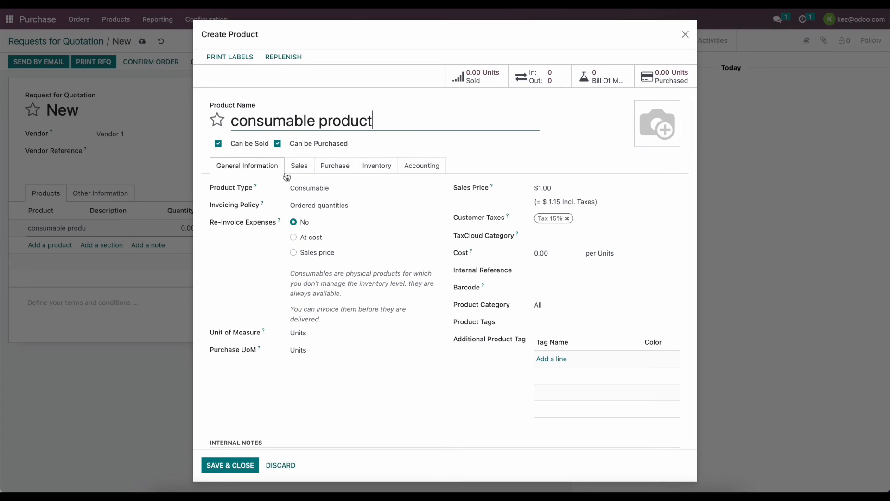
{"action": "left_click", "coordinate": [210, 465]}
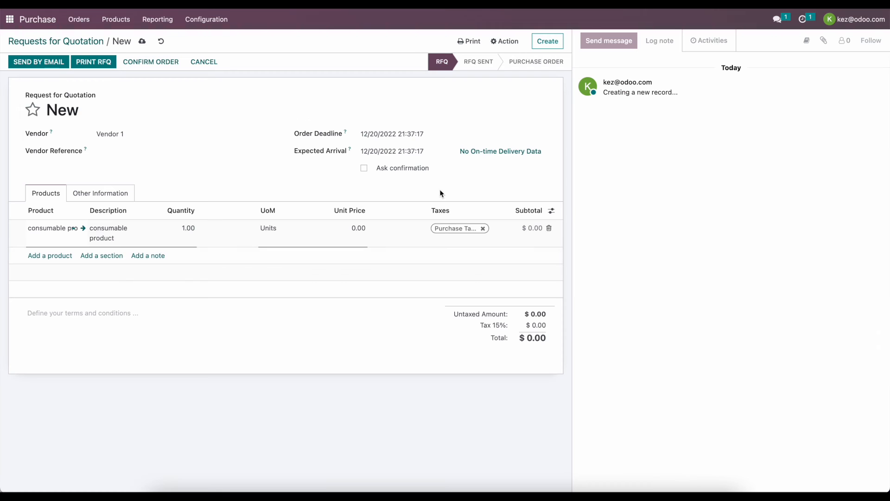
- Show the Analytic column on the order lines and open the analytic distribution of the consumable product line
{"action": "left_click", "coordinate": [551, 210]}
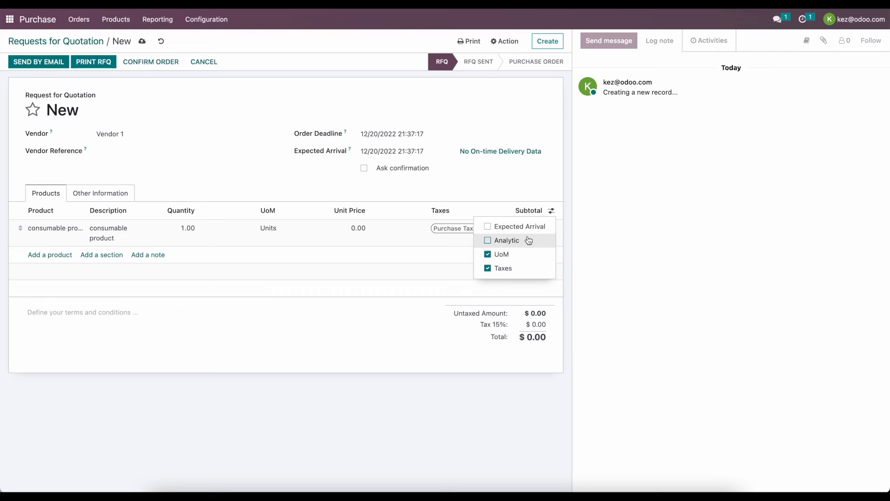
{"action": "left_click", "coordinate": [516, 240]}
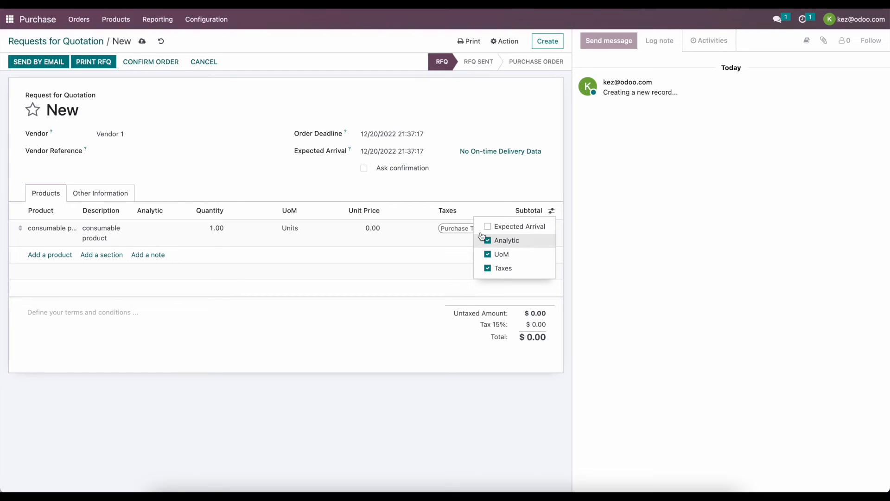
{"action": "left_click", "coordinate": [162, 234]}
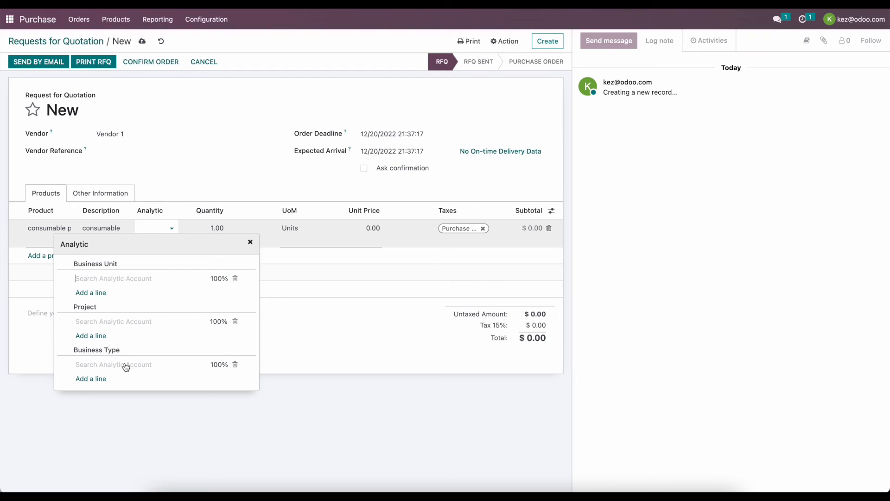
- Assign the consumable product line to Engineering Project under the Project plan and save the request for quotation
{"action": "left_click", "coordinate": [123, 280]}
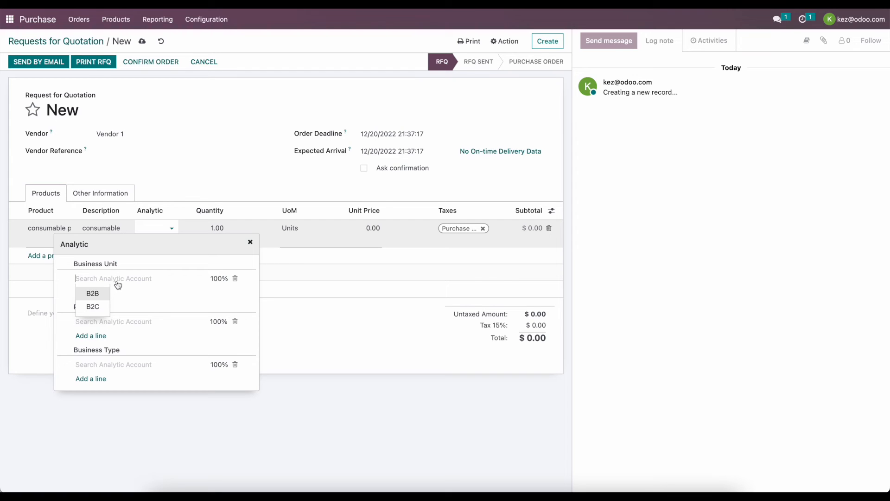
{"action": "left_click", "coordinate": [123, 321]}
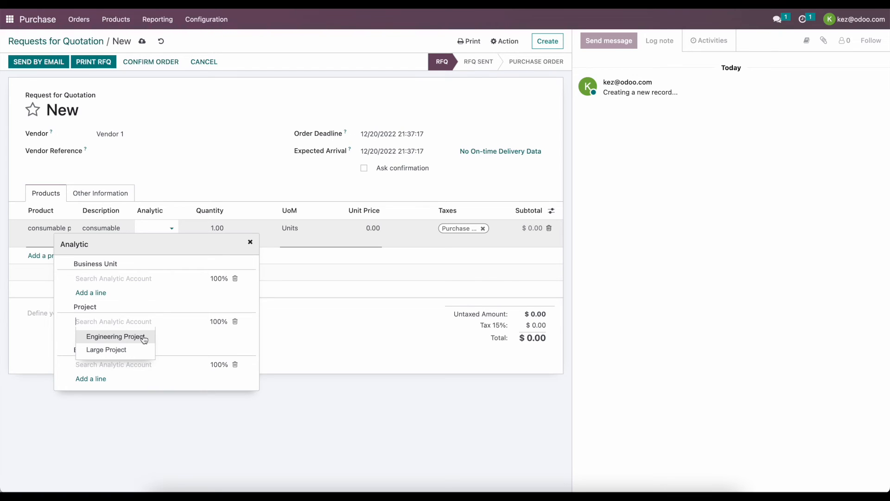
{"action": "left_click", "coordinate": [128, 278]}
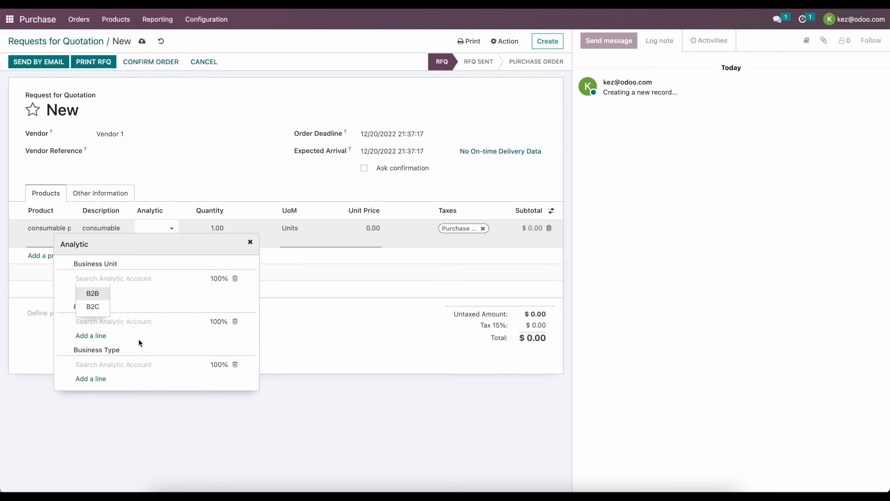
{"action": "left_click", "coordinate": [141, 322]}
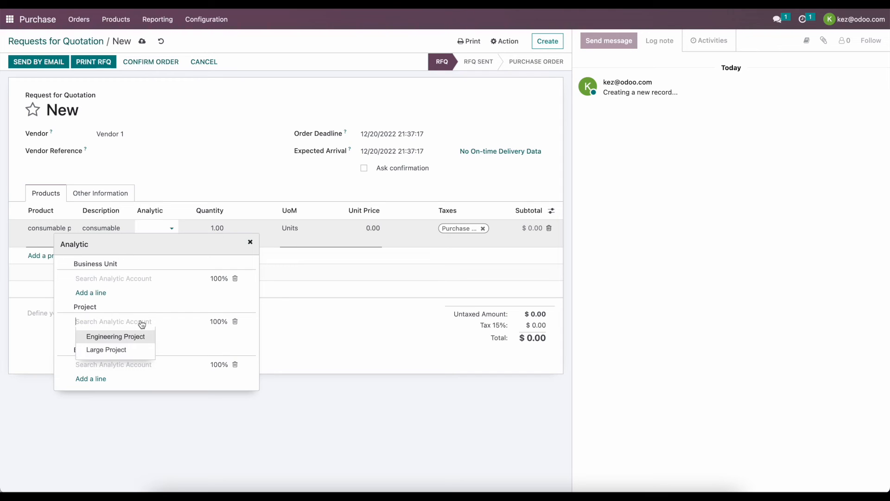
{"action": "left_click", "coordinate": [179, 327]}
{"action": "left_click", "coordinate": [144, 369]}
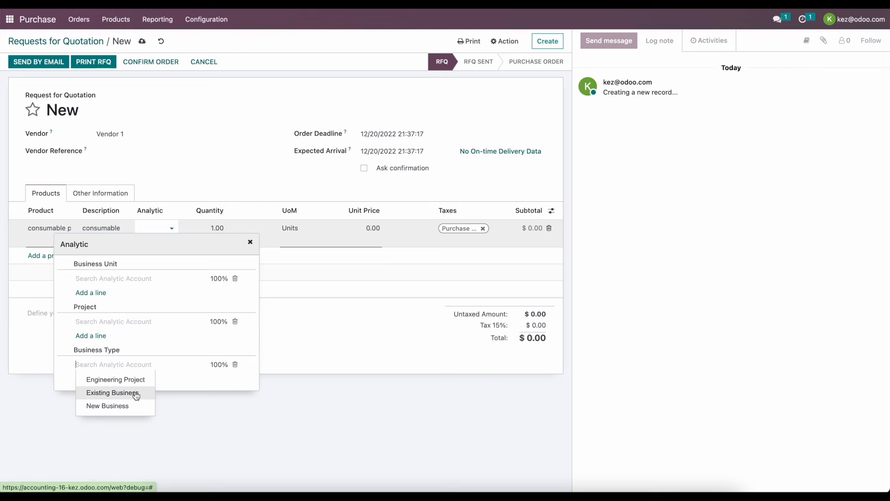
{"action": "left_click", "coordinate": [155, 321]}
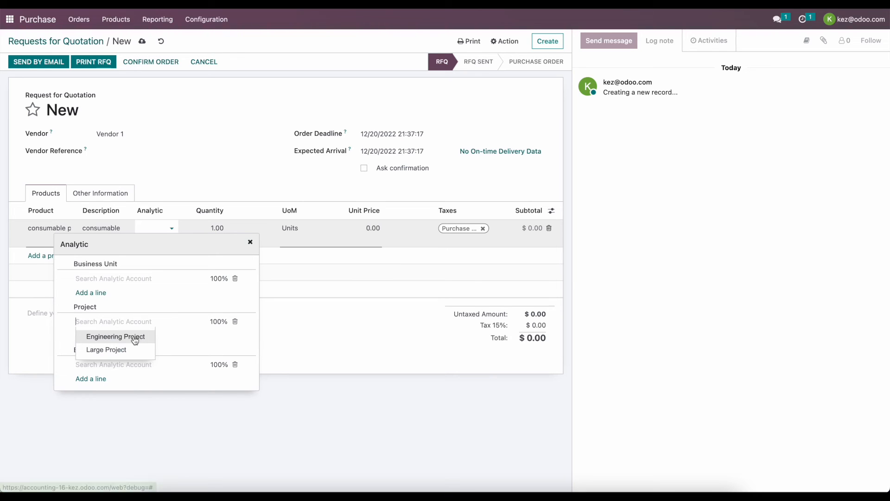
{"action": "left_click", "coordinate": [150, 337]}
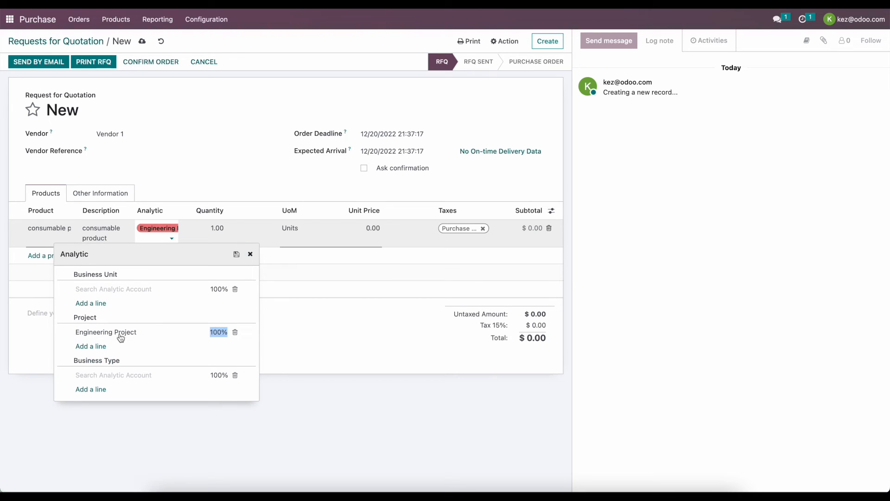
{"action": "left_click", "coordinate": [224, 180]}
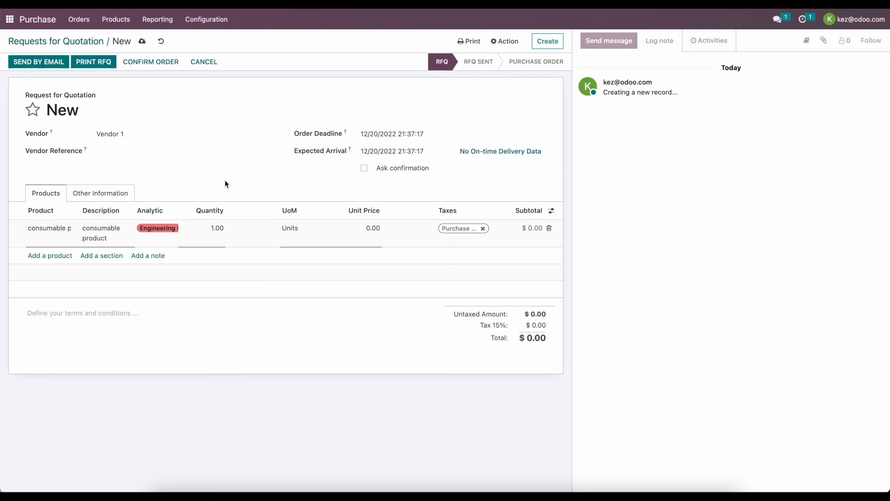
{"action": "left_click", "coordinate": [142, 41]}
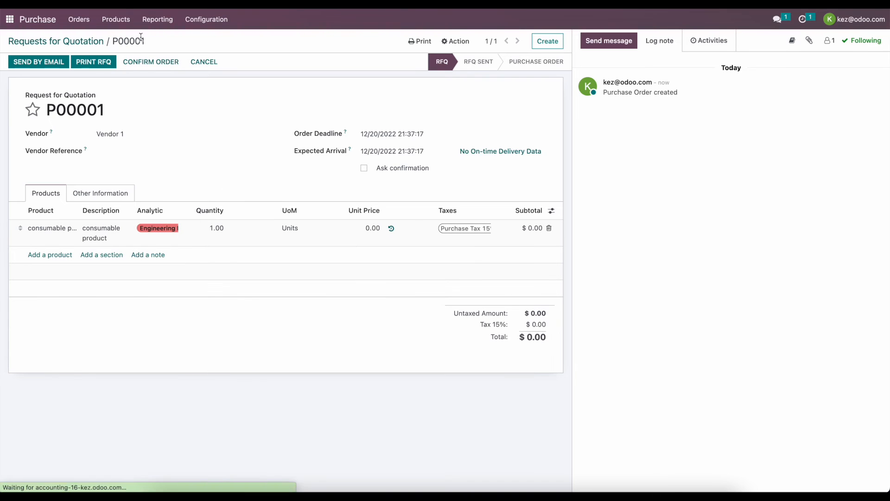
- Set the consumable product's unit price to 50 and confirm the order
{"action": "left_click", "coordinate": [357, 224]}
{"action": "type", "text": "50"}
{"action": "left_click", "coordinate": [257, 155]}
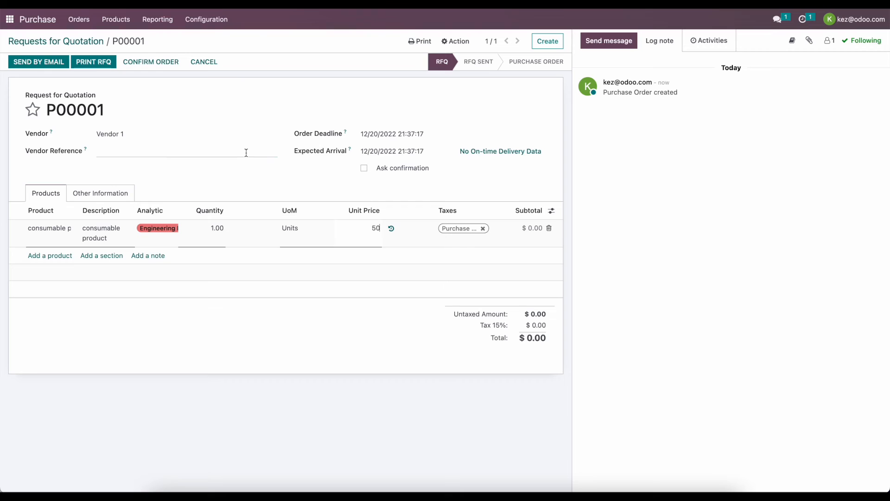
{"action": "left_click", "coordinate": [154, 62]}
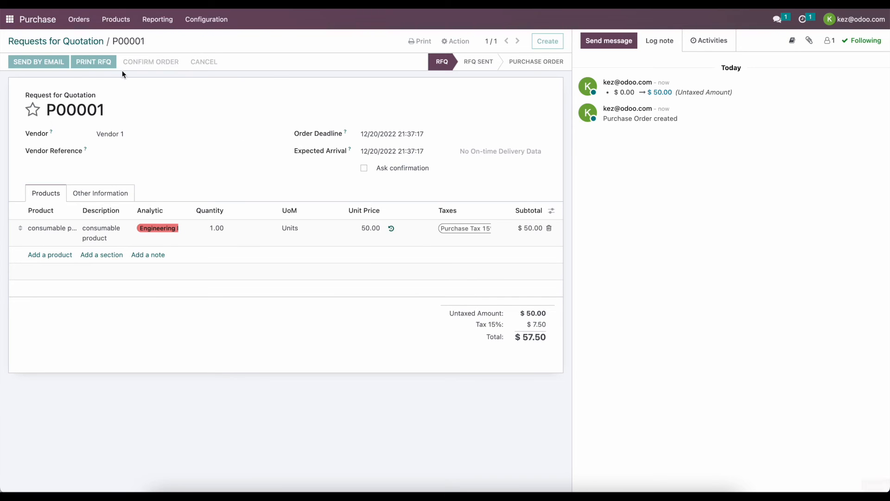
- Receive the ordered consumable product by setting the done quantities and validating the receipt
{"action": "left_click", "coordinate": [37, 62]}
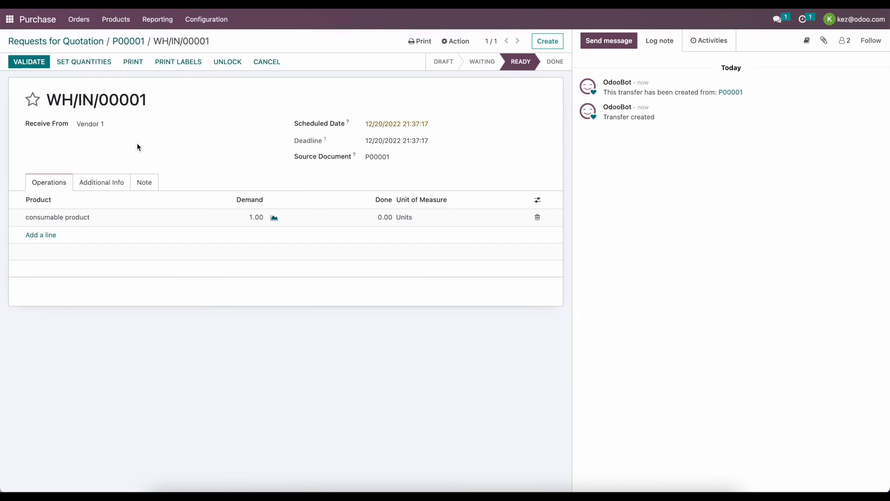
{"action": "left_click", "coordinate": [81, 62]}
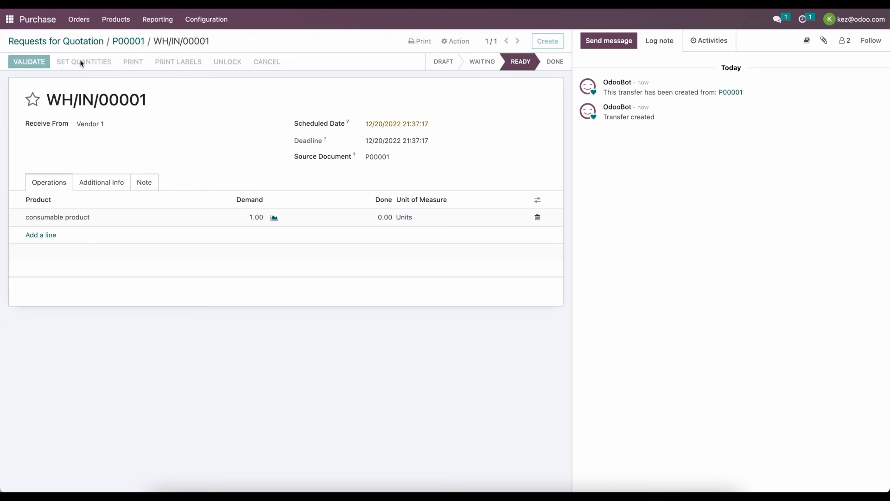
{"action": "left_click", "coordinate": [29, 61]}
- Create a vendor bill from the purchase order with bill date 12/20/2022, check its journal items, and confirm it
{"action": "left_click", "coordinate": [130, 41]}
{"action": "left_click", "coordinate": [128, 64]}
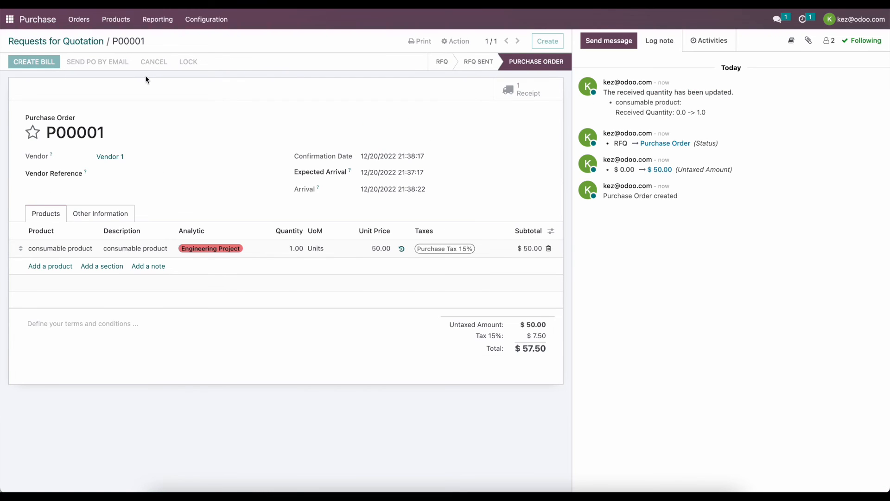
{"action": "left_click", "coordinate": [386, 164]}
{"action": "left_click", "coordinate": [429, 282]}
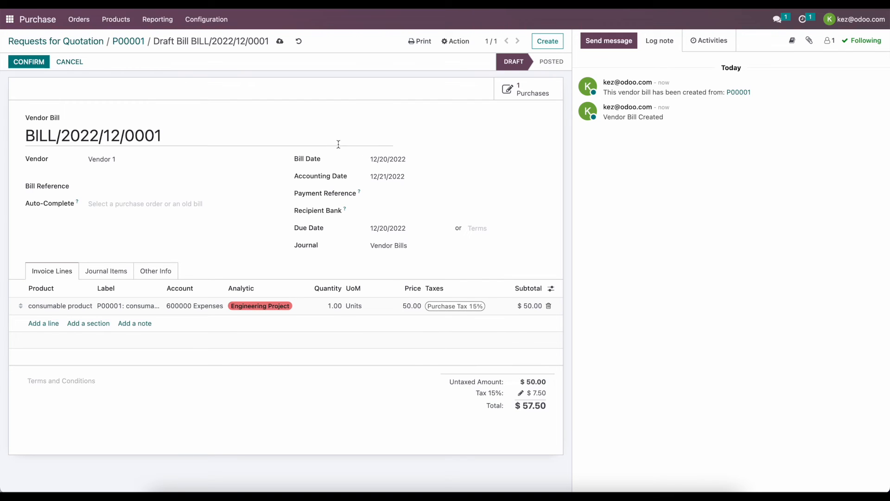
{"action": "left_click", "coordinate": [129, 272]}
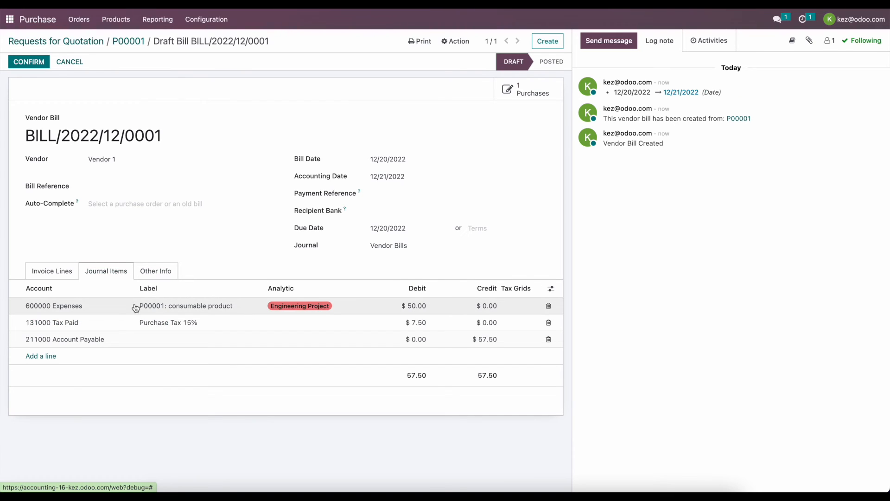
{"action": "left_click", "coordinate": [26, 63]}
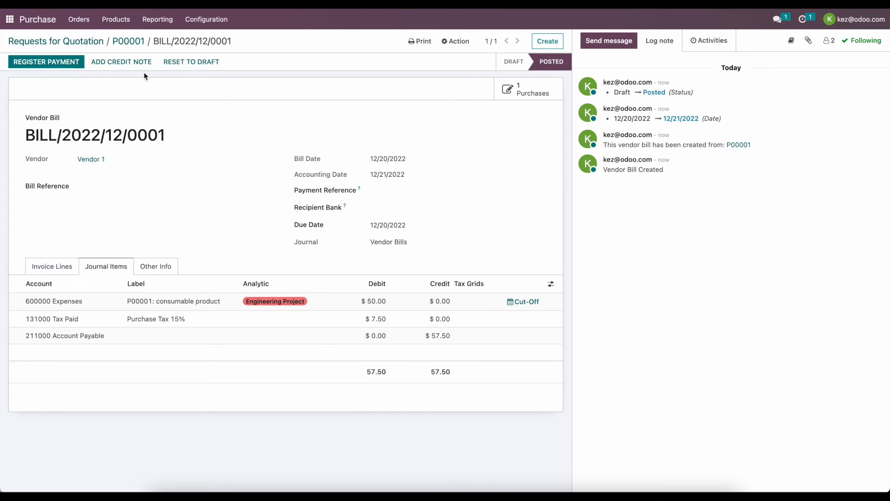
- Switch to Manufacturing and create a new product named Manufactured Product
{"action": "left_click", "coordinate": [9, 19]}
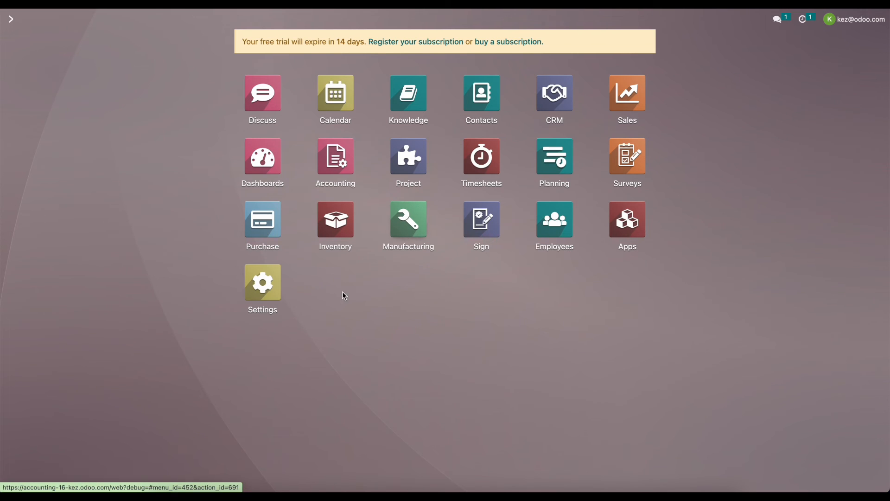
{"action": "left_click", "coordinate": [397, 244]}
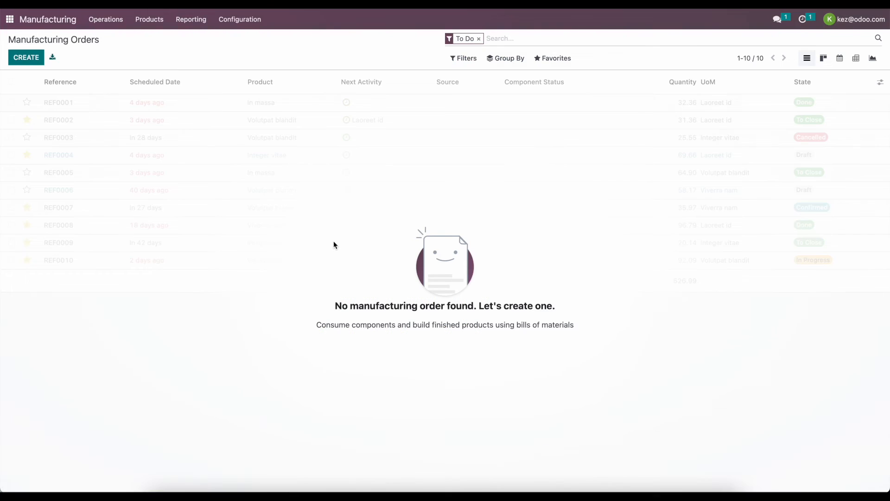
{"action": "left_click", "coordinate": [155, 20]}
{"action": "left_click", "coordinate": [155, 40]}
{"action": "left_click", "coordinate": [29, 58]}
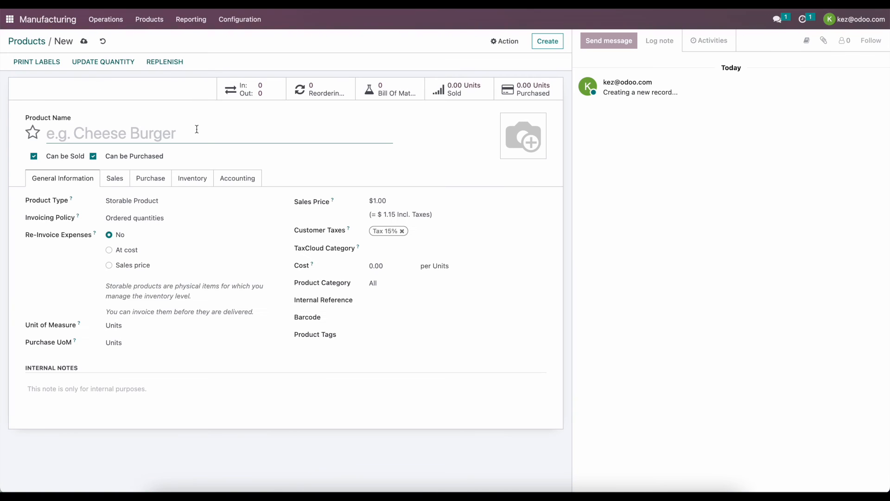
{"action": "type", "text": "Manufacture"}
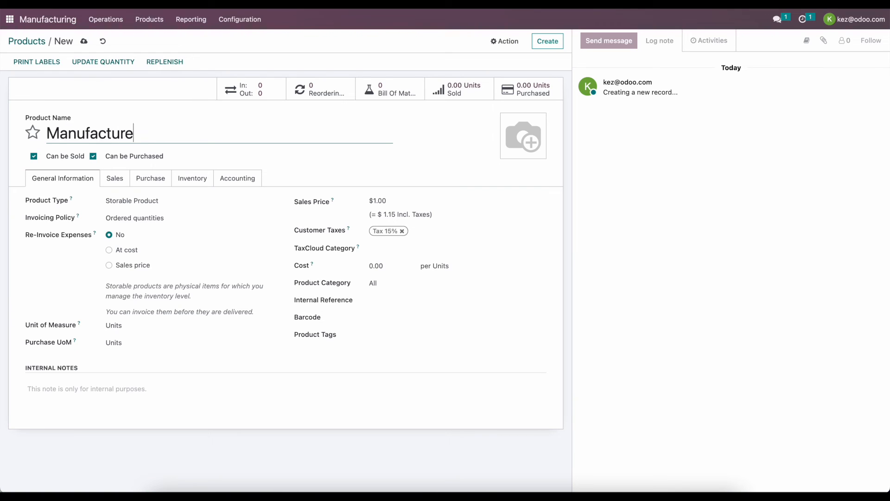
{"action": "type", "text": "d Product"}
- Set Manufactured Product's sales price to 100, remove its customer tax, and save the product
{"action": "left_click", "coordinate": [384, 201]}
{"action": "type", "text": "100"}
{"action": "left_click", "coordinate": [401, 230]}
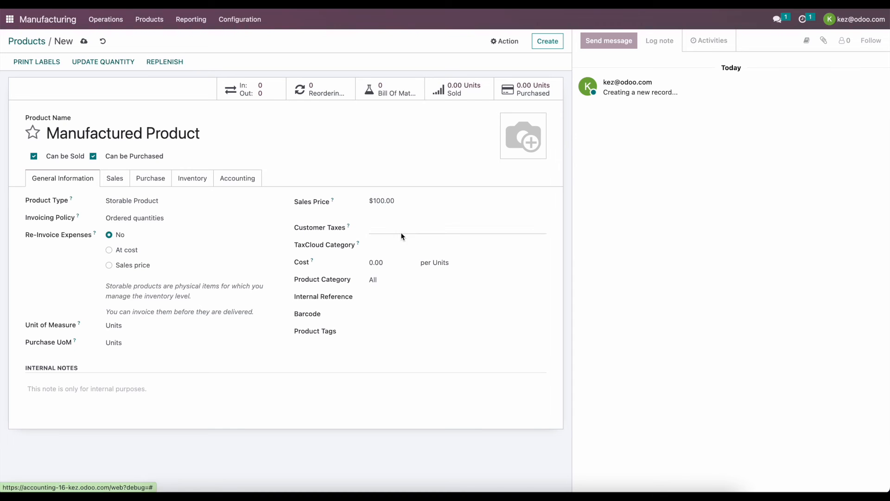
{"action": "left_click", "coordinate": [176, 179]}
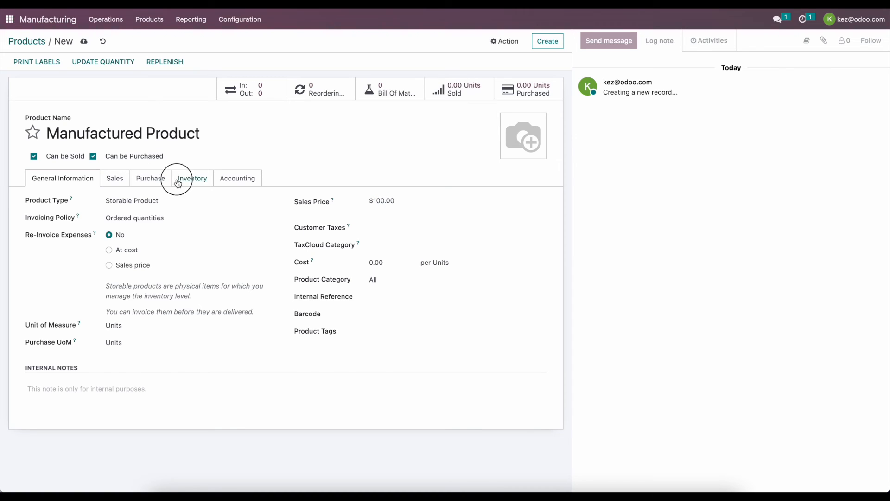
{"action": "left_click", "coordinate": [88, 239]}
{"action": "left_click", "coordinate": [78, 229]}
{"action": "left_click", "coordinate": [85, 179]}
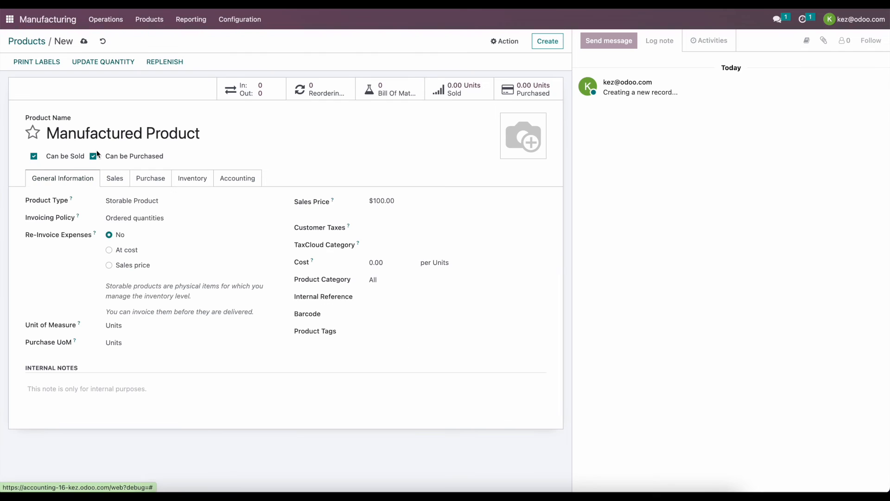
{"action": "left_click", "coordinate": [84, 42]}
- Create and save another product named Raw Material
{"action": "left_click", "coordinate": [14, 41]}
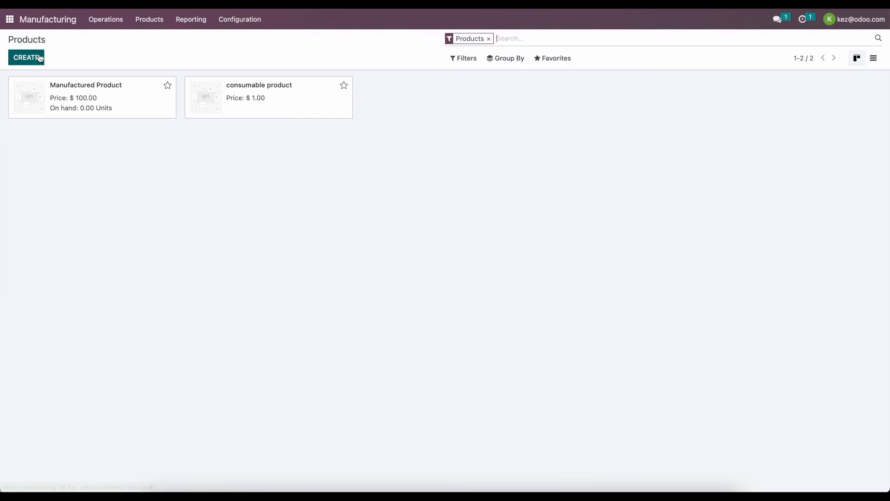
{"action": "left_click", "coordinate": [38, 56]}
{"action": "type", "text": "Raw "}
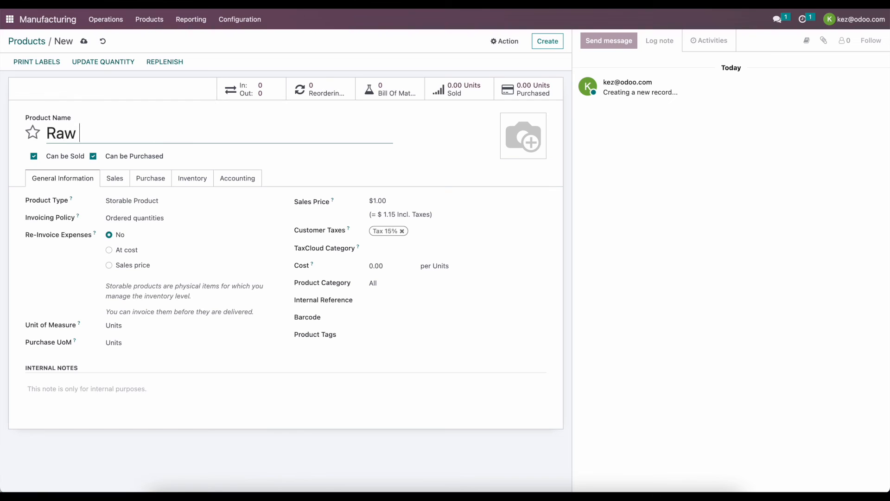
{"action": "type", "text": "Meterial"}
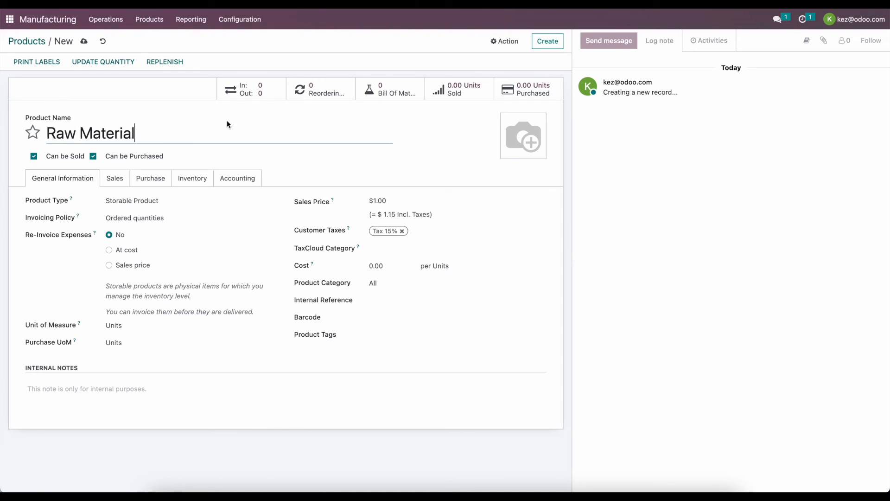
{"action": "left_click", "coordinate": [85, 41]}
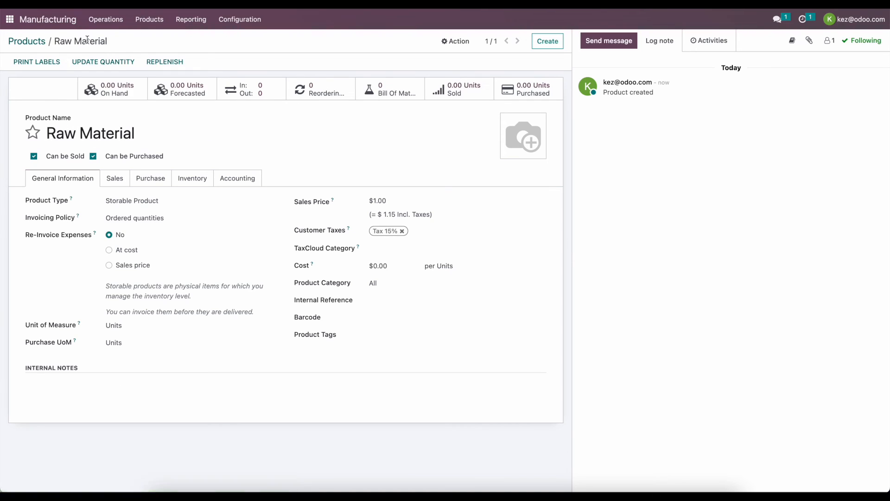
- Update Raw Material's on-hand quantity to 10 units and return to the products list
{"action": "left_click", "coordinate": [87, 60]}
{"action": "left_click", "coordinate": [334, 70]}
{"action": "type", "text": "10"}
{"action": "left_click", "coordinate": [226, 110]}
{"action": "left_click", "coordinate": [26, 41]}
- Create a new bill of materials for Manufactured Product
{"action": "left_click", "coordinate": [158, 23]}
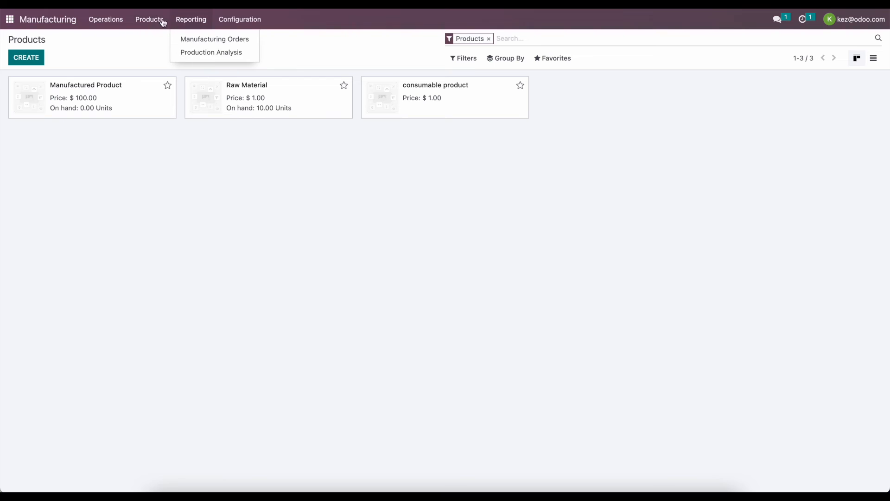
{"action": "mouse_move", "coordinate": [153, 22]}
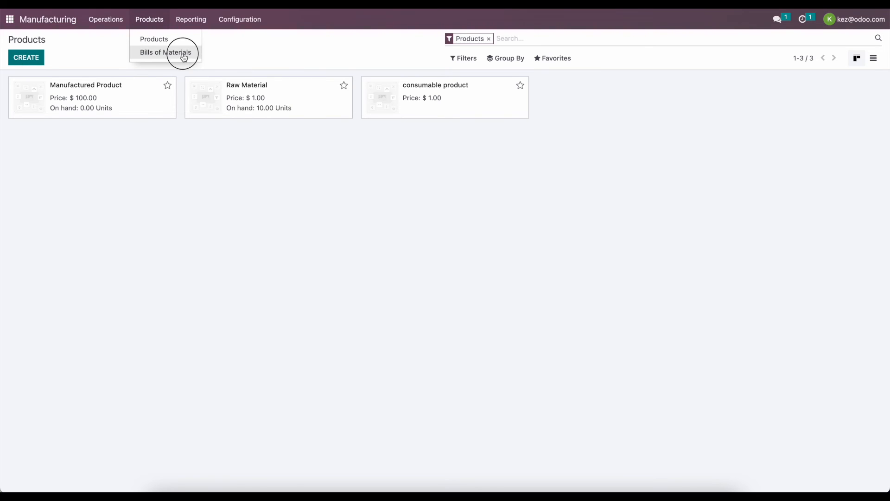
{"action": "left_click", "coordinate": [184, 55]}
{"action": "left_click", "coordinate": [27, 58]}
{"action": "left_click", "coordinate": [138, 99]}
{"action": "left_click", "coordinate": [121, 116]}
- Add Raw Material as a component with quantity 2 and save the bill of materials
{"action": "left_click", "coordinate": [53, 195]}
{"action": "left_click", "coordinate": [68, 224]}
{"action": "left_click", "coordinate": [392, 195]}
{"action": "type", "text": "2"}
{"action": "left_click", "coordinate": [384, 254]}
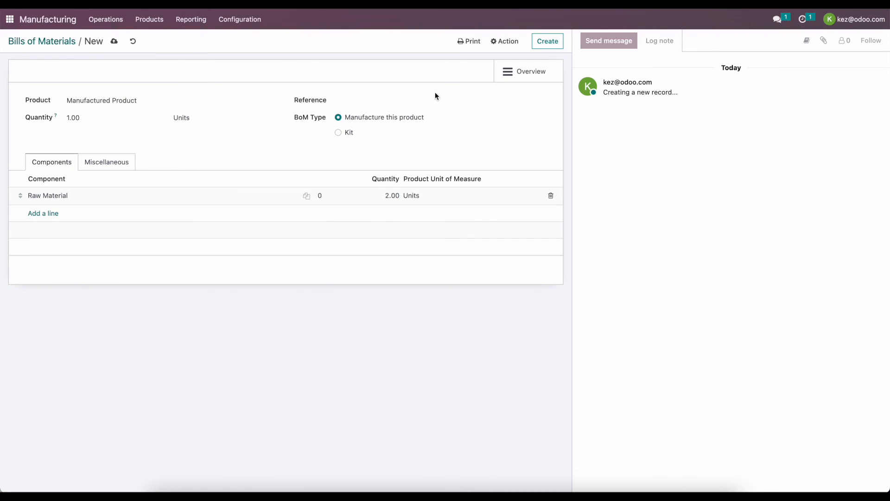
{"action": "left_click", "coordinate": [115, 41]}
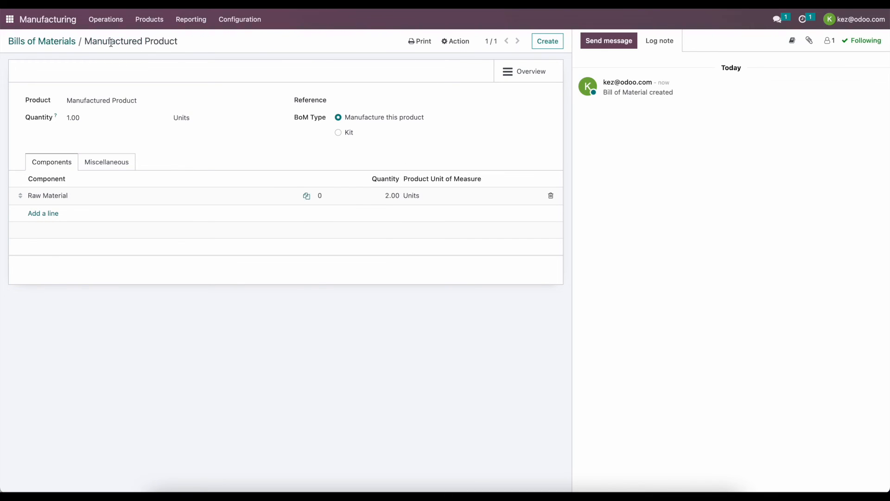
- Start a new manufacturing order for Manufactured Product
{"action": "left_click", "coordinate": [52, 43]}
{"action": "left_click", "coordinate": [140, 20]}
{"action": "left_click", "coordinate": [116, 39]}
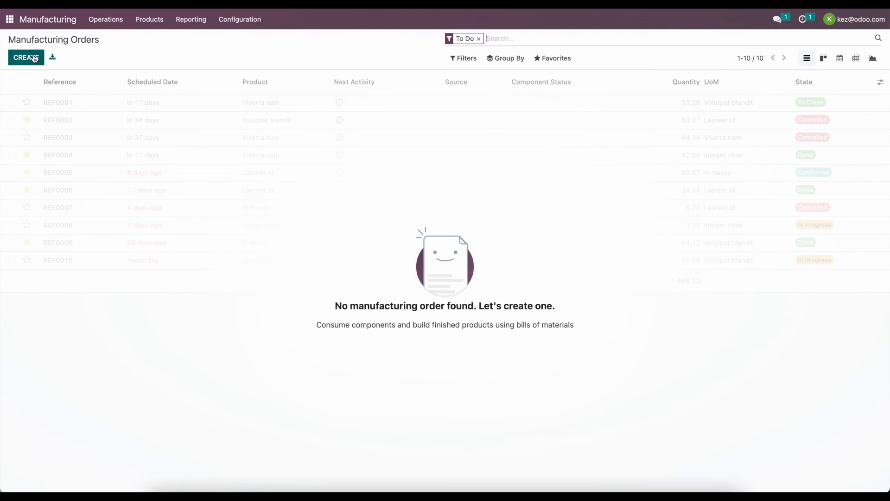
{"action": "left_click", "coordinate": [26, 57]}
{"action": "left_click", "coordinate": [145, 122]}
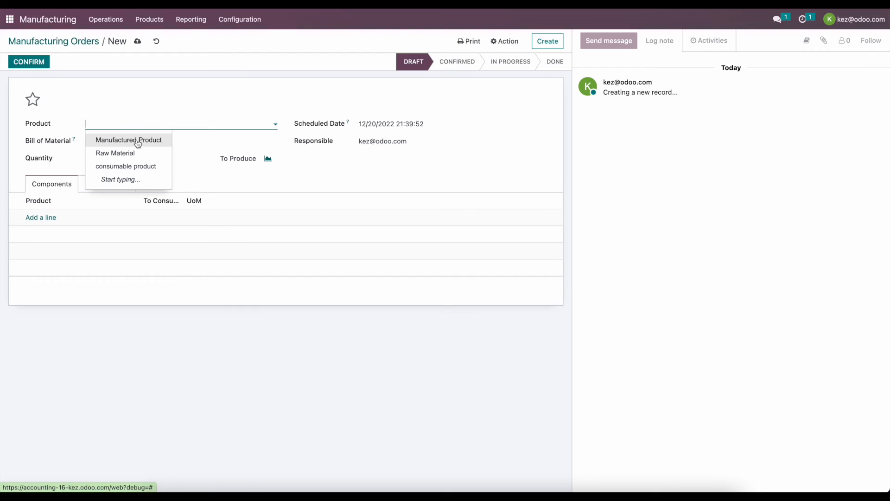
{"action": "left_click", "coordinate": [135, 139]}
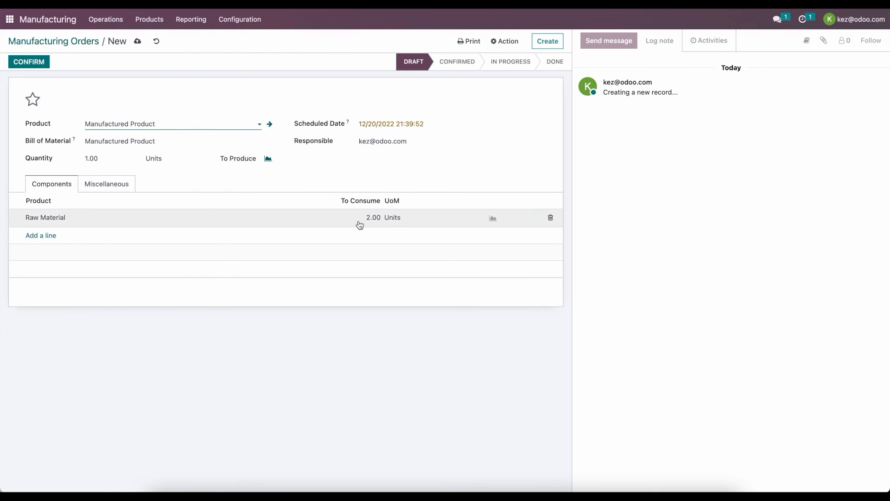
- Assign the analytic account Engineering Project - Customer 2 (B2B) to the manufacturing order and save it
{"action": "left_click", "coordinate": [132, 181]}
{"action": "left_click", "coordinate": [390, 223]}
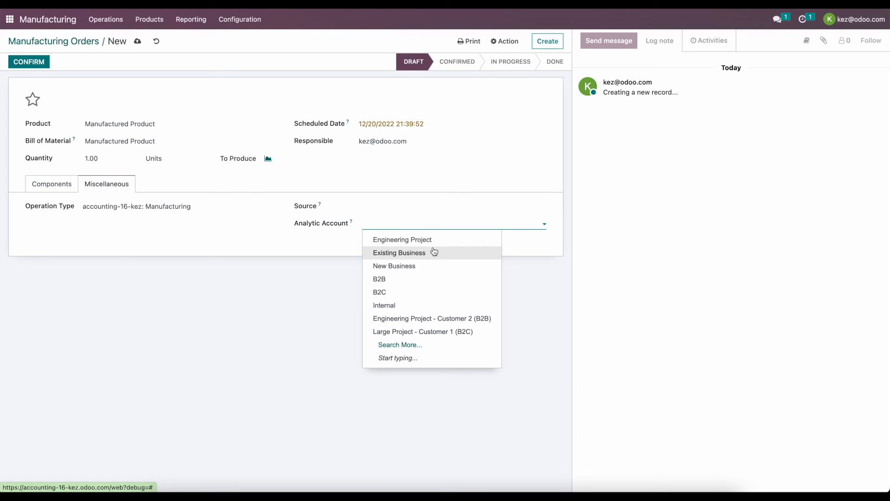
{"action": "left_click", "coordinate": [400, 324]}
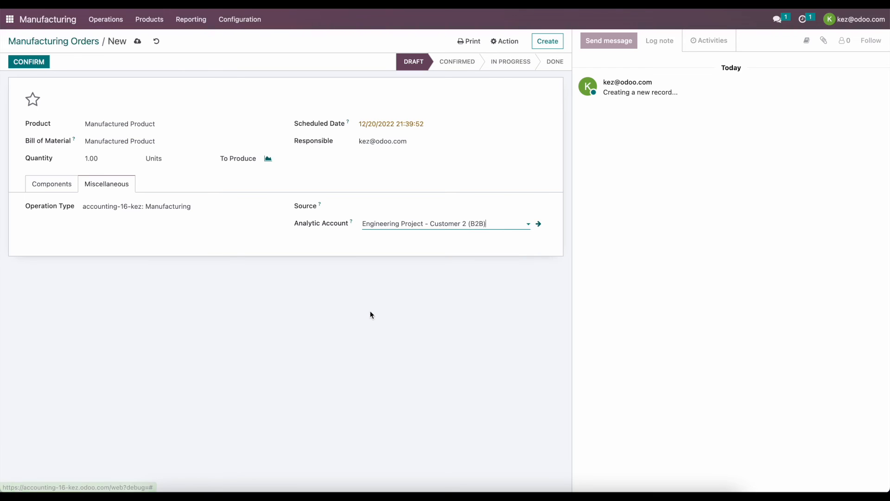
{"action": "left_click", "coordinate": [142, 43]}
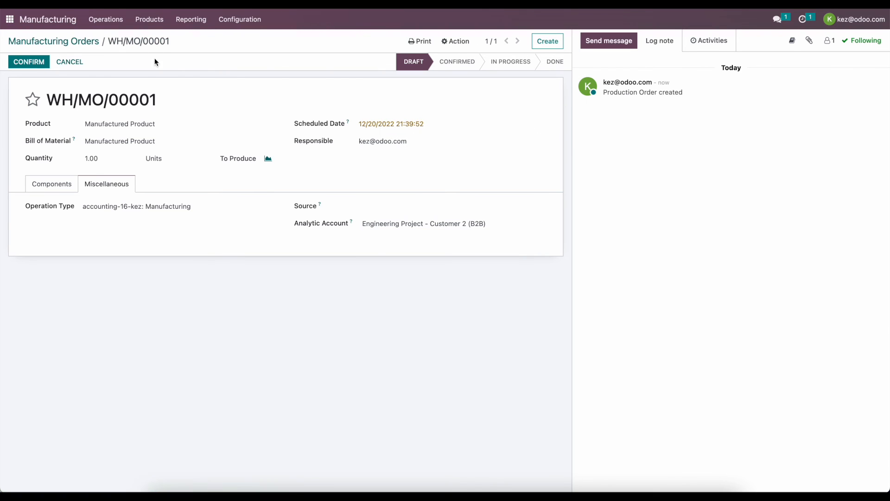
- Confirm the Manufactured Product manufacturing order and mark its production as done
{"action": "left_click", "coordinate": [36, 66]}
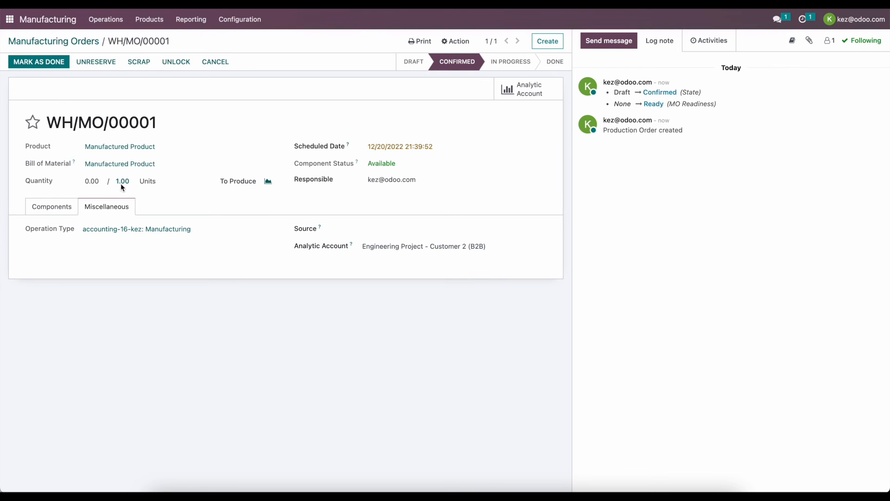
{"action": "left_click", "coordinate": [67, 209]}
{"action": "left_click", "coordinate": [54, 61]}
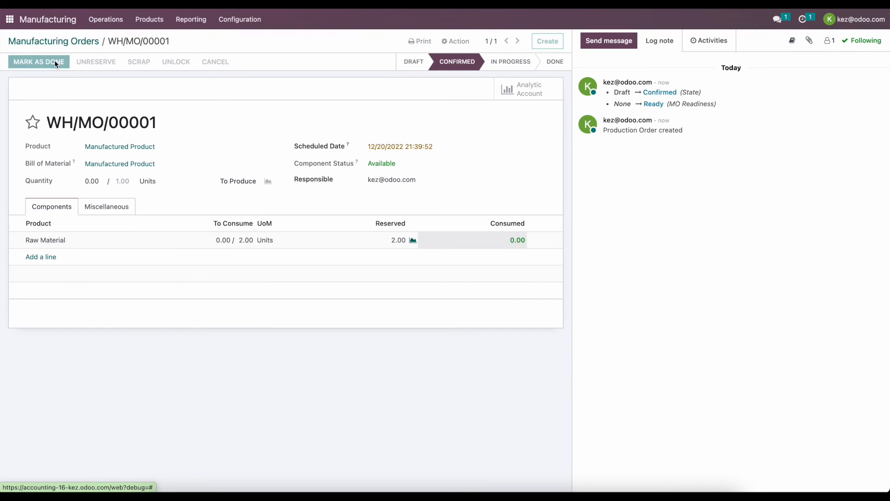
{"action": "left_click", "coordinate": [220, 110]}
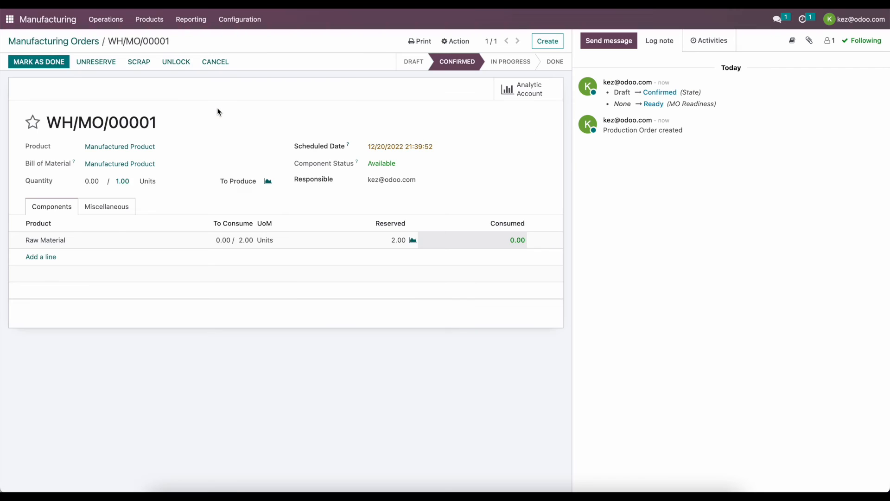
- Examine the order's linked analytic account, including its gross margin entries and related manufacturing order
{"action": "left_click", "coordinate": [452, 90]}
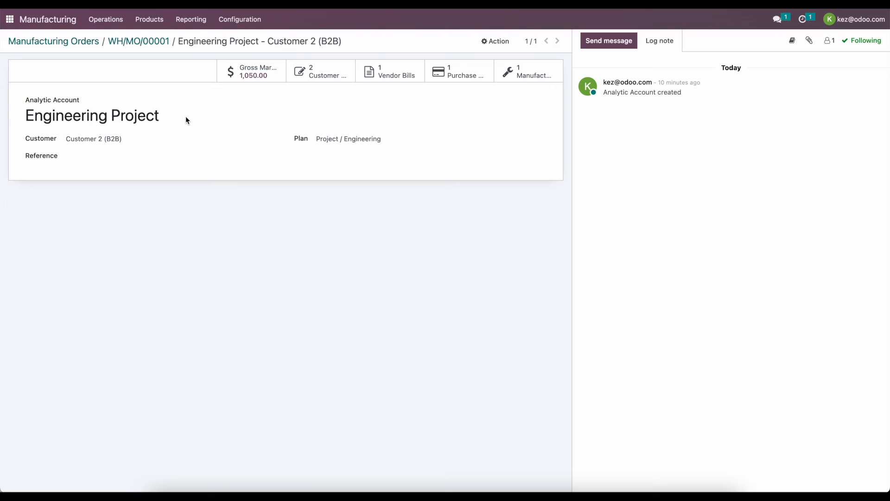
{"action": "left_click", "coordinate": [262, 72]}
{"action": "left_click", "coordinate": [244, 105]}
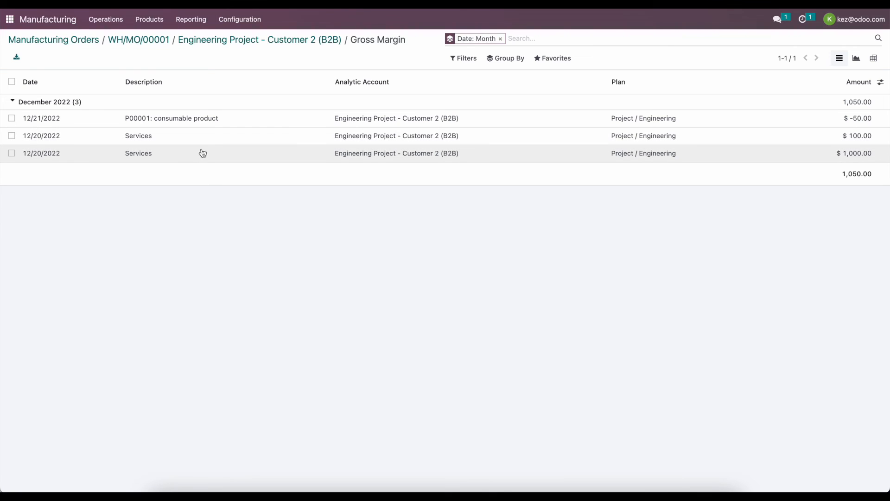
{"action": "left_click", "coordinate": [195, 41]}
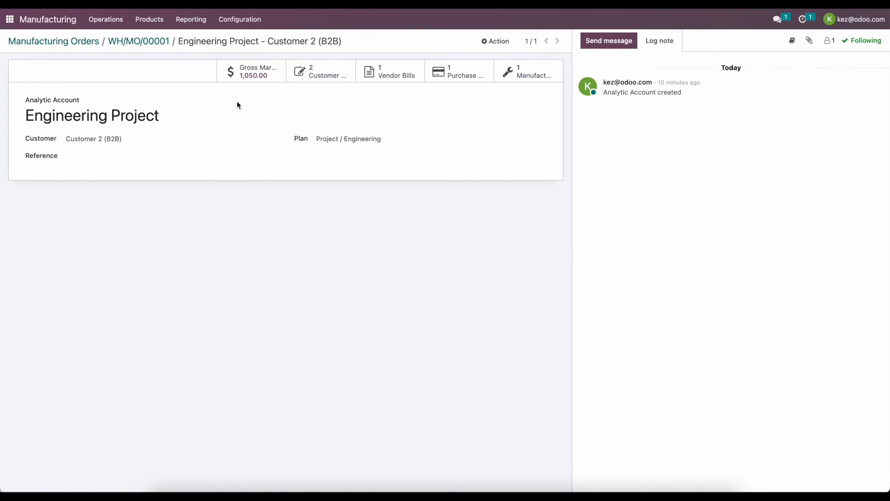
{"action": "left_click", "coordinate": [538, 74]}
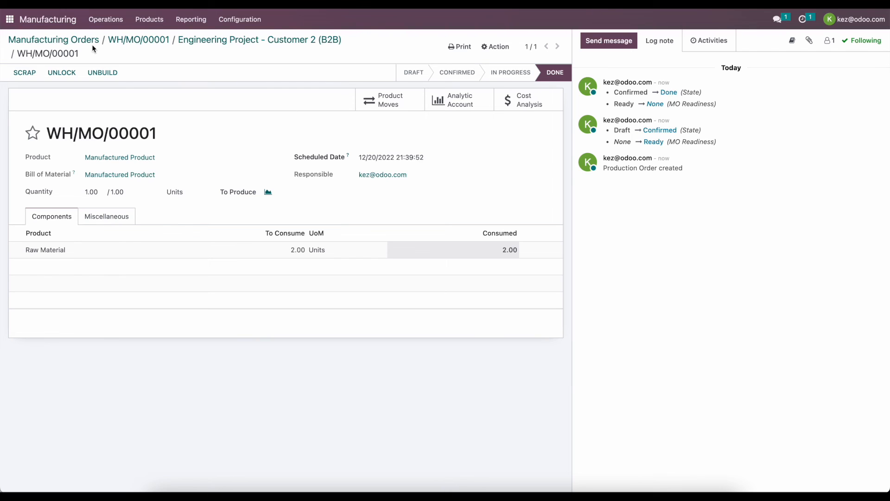
- Switch to Accounting and list all analytic items without the default search filter
{"action": "left_click", "coordinate": [9, 20]}
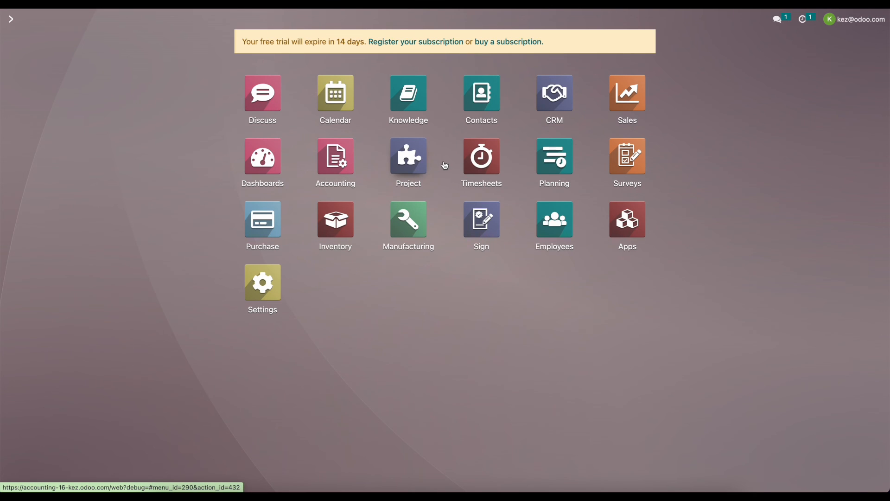
{"action": "left_click", "coordinate": [335, 158]}
{"action": "left_click", "coordinate": [225, 19]}
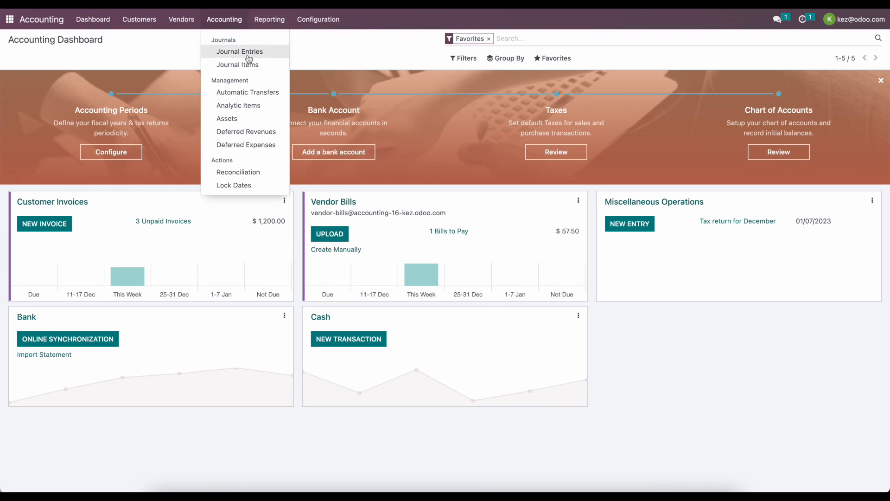
{"action": "left_click", "coordinate": [245, 105]}
{"action": "left_click", "coordinate": [514, 39]}
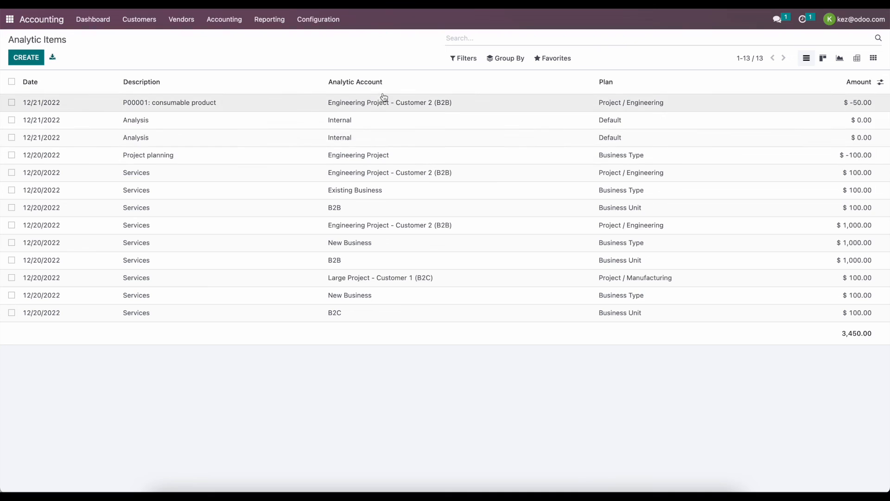
- Change the Project planning item's analytic account to Engineering Project - Customer 2 (B2B) and save it
{"action": "left_click", "coordinate": [393, 159]}
{"action": "left_click", "coordinate": [222, 123]}
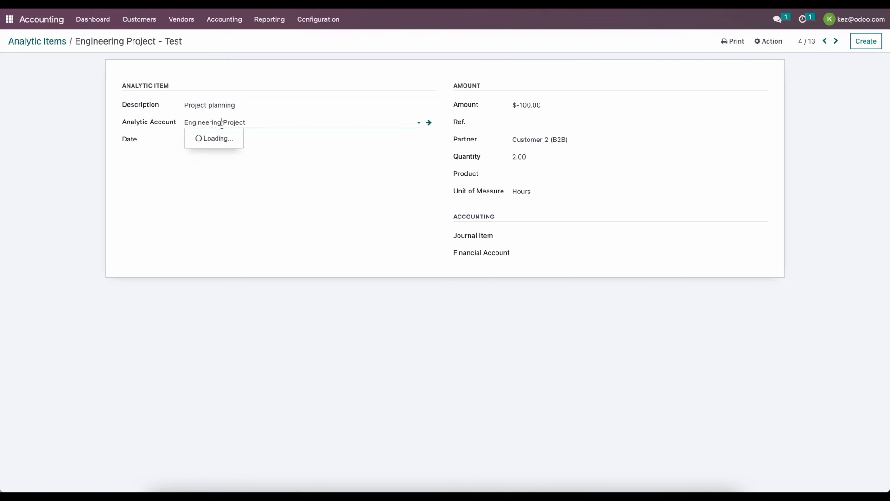
{"action": "left_click", "coordinate": [301, 225]}
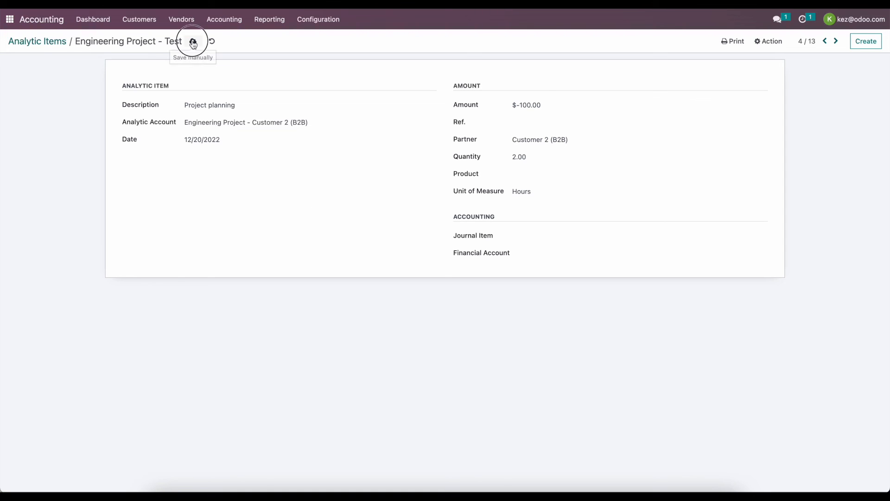
{"action": "left_click", "coordinate": [193, 41]}
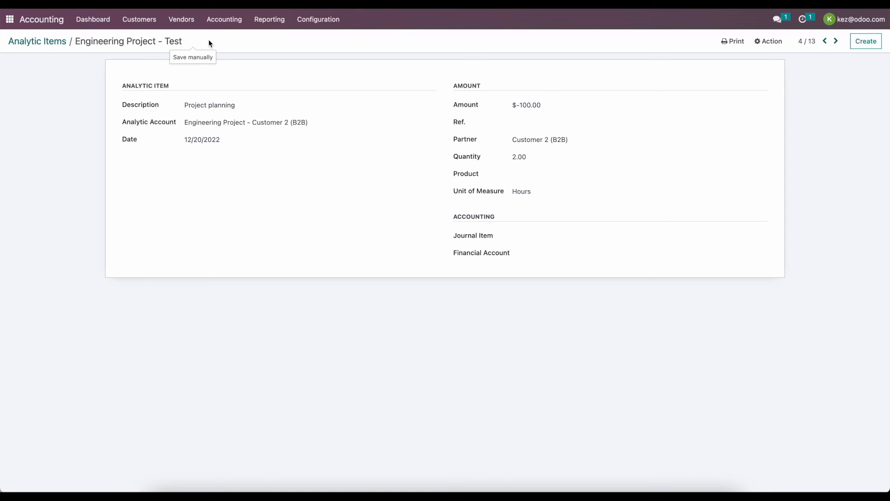
- Show the journal items without the Posted filter to review their analytic distributions
{"action": "left_click", "coordinate": [234, 24]}
{"action": "left_click", "coordinate": [237, 63]}
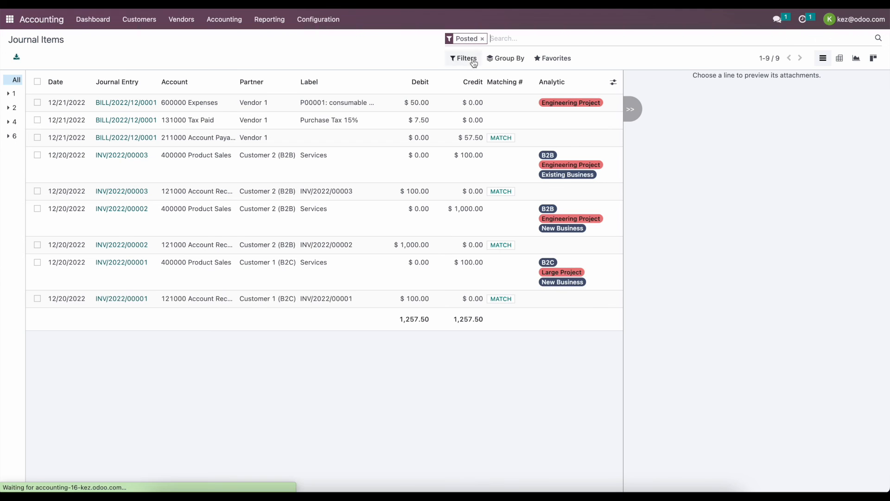
{"action": "left_click", "coordinate": [483, 39]}
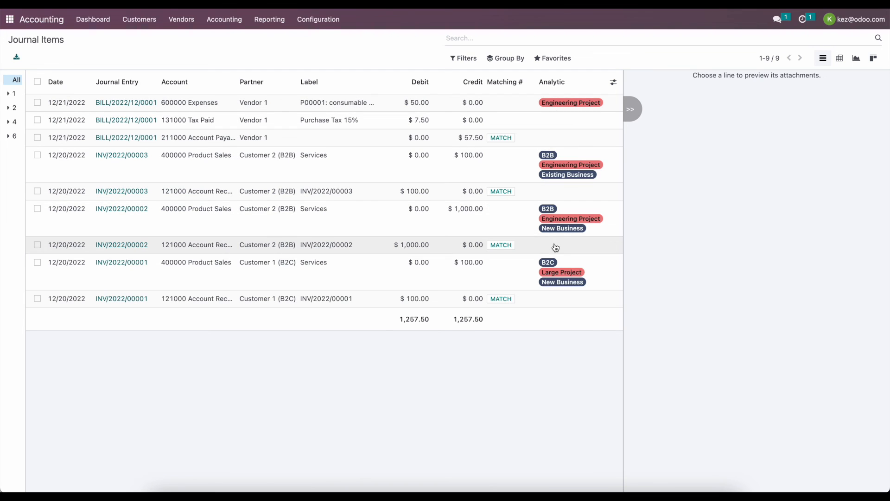
- Try to bulk-edit the analytic distribution of the Tax Paid item and the INV/2022/00003 Product Sales item, leaving the update unapplied
{"action": "left_click", "coordinate": [37, 154]}
{"action": "left_click", "coordinate": [37, 120]}
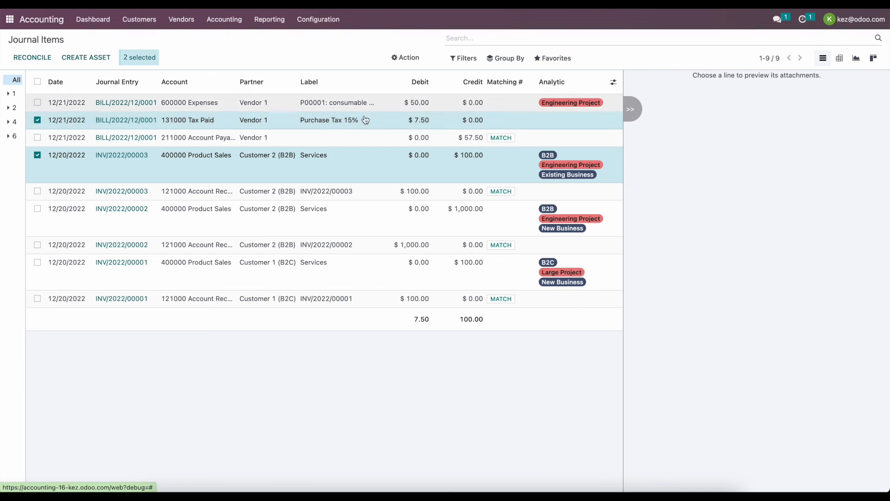
{"action": "left_click", "coordinate": [594, 130]}
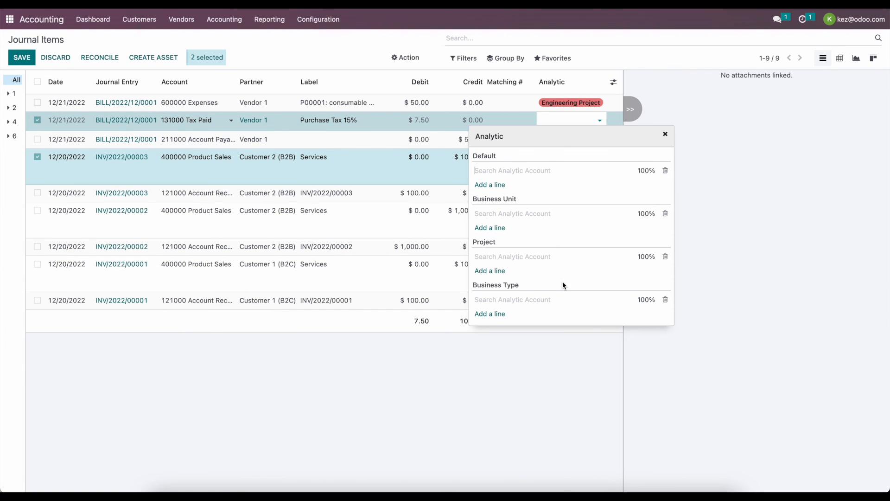
{"action": "left_click", "coordinate": [667, 136]}
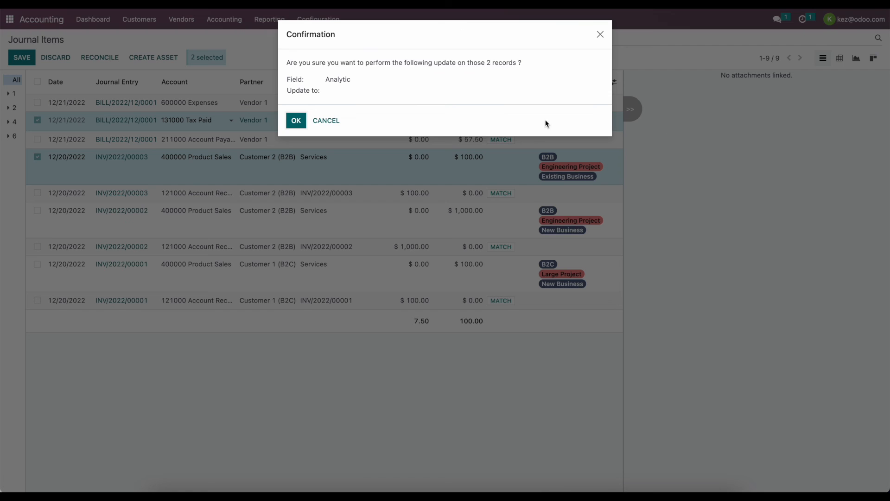
{"action": "left_click", "coordinate": [324, 121]}
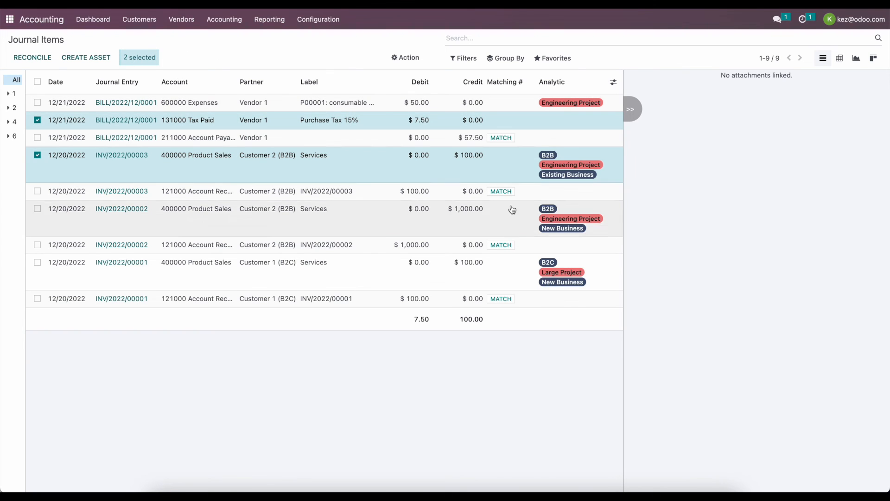
{"action": "left_click", "coordinate": [38, 119]}
{"action": "left_click", "coordinate": [37, 155]}
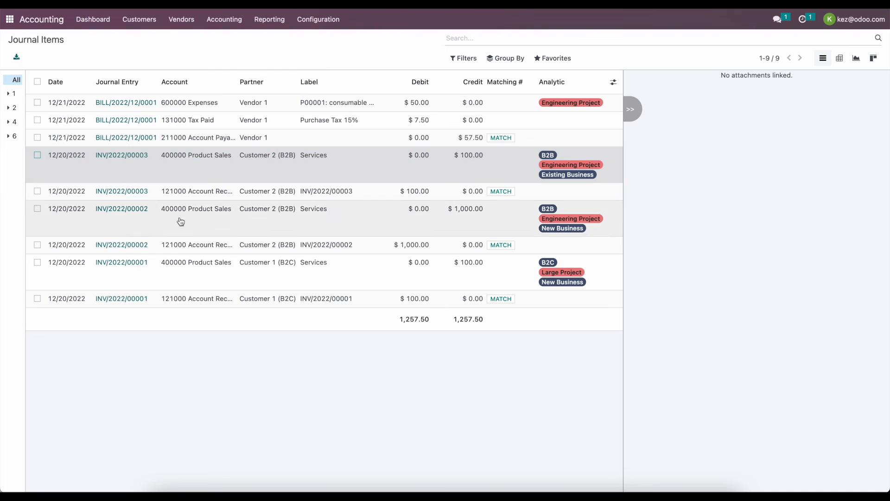
- Open the Profit and Loss report and remove the B2C and B2B analytic account groupings
{"action": "left_click", "coordinate": [270, 20]}
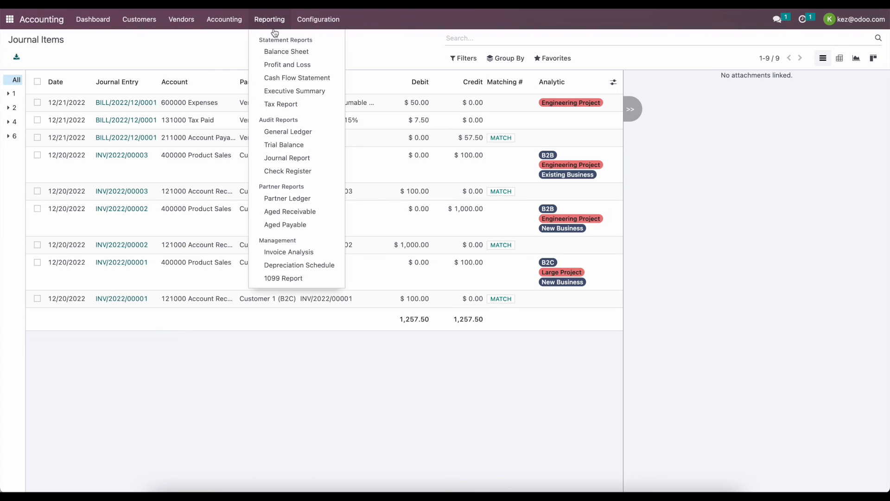
{"action": "left_click", "coordinate": [277, 64]}
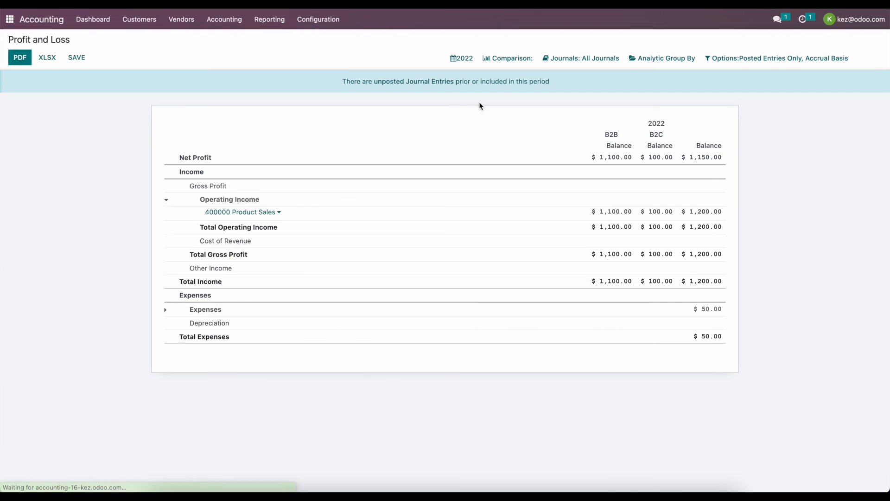
{"action": "left_click", "coordinate": [648, 61]}
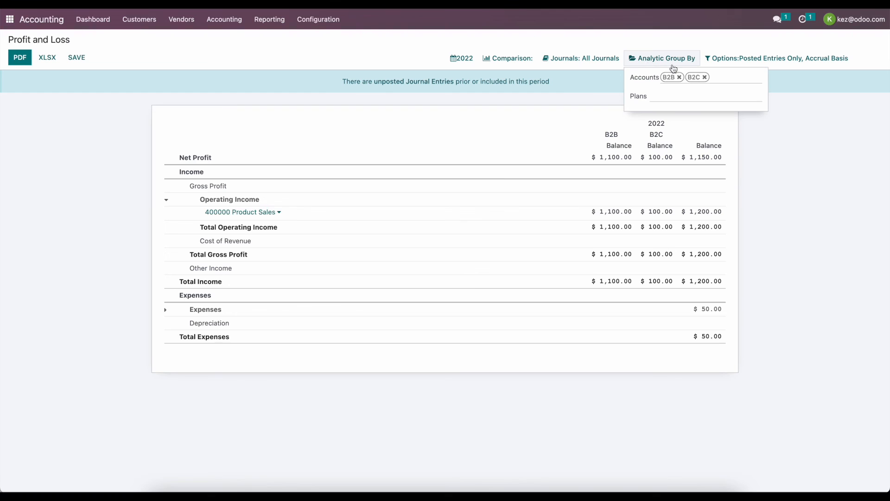
{"action": "left_click", "coordinate": [704, 77]}
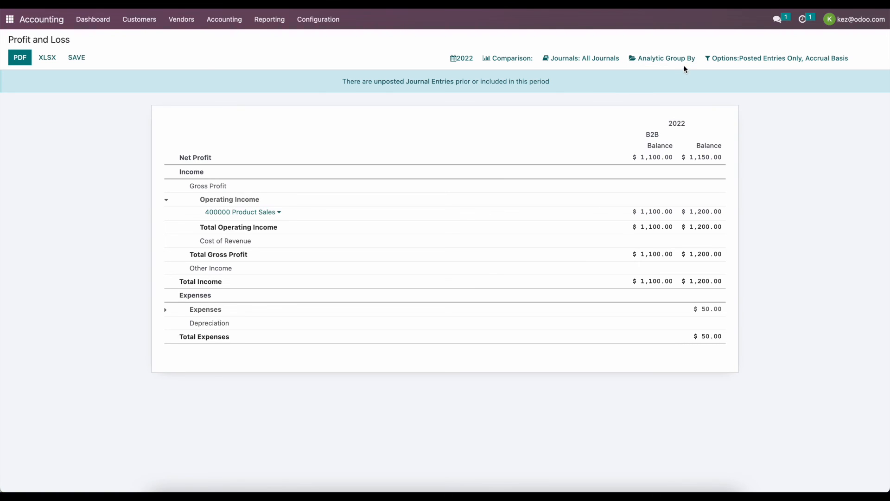
{"action": "left_click", "coordinate": [684, 64]}
{"action": "left_click", "coordinate": [680, 77]}
- Group the Profit and Loss report by the account Engineering Project - Customer 2 (B2B) and expand the Expenses section
{"action": "left_click", "coordinate": [670, 59]}
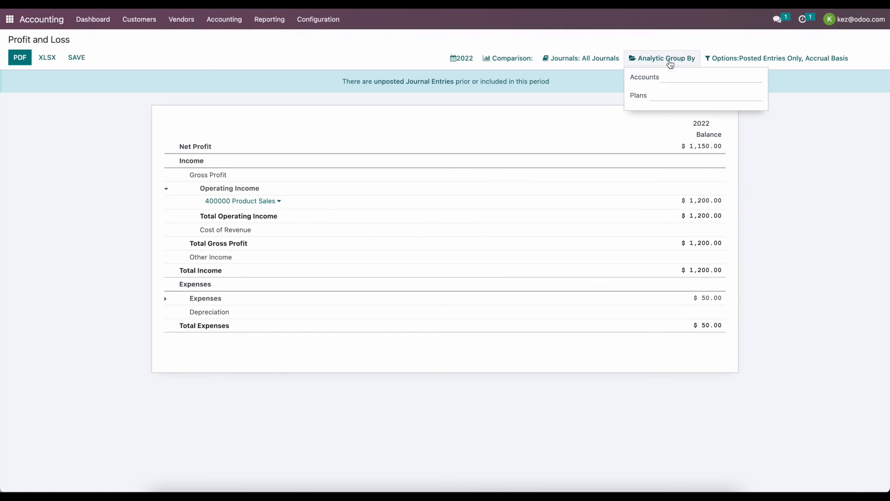
{"action": "left_click", "coordinate": [684, 80]}
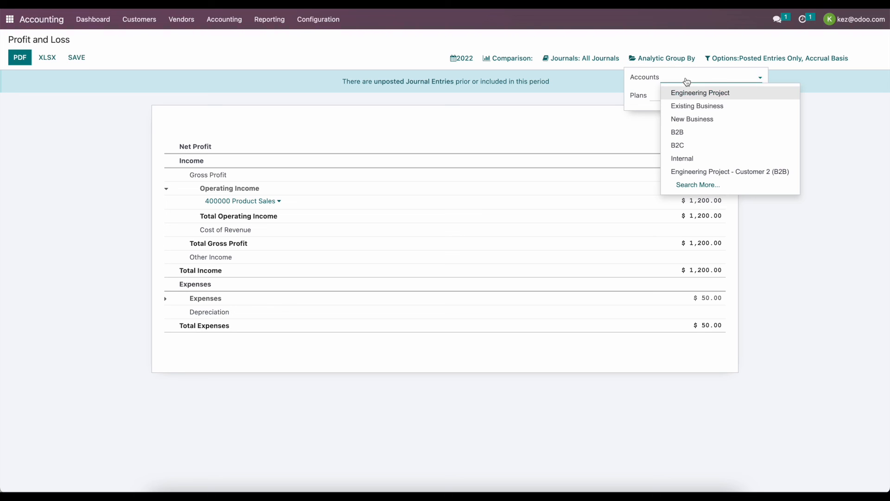
{"action": "left_click", "coordinate": [711, 172]}
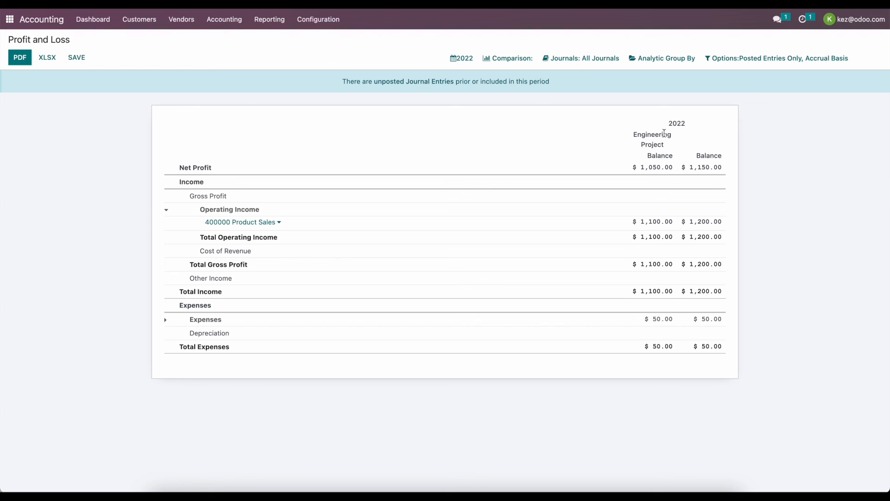
{"action": "left_click", "coordinate": [175, 321]}
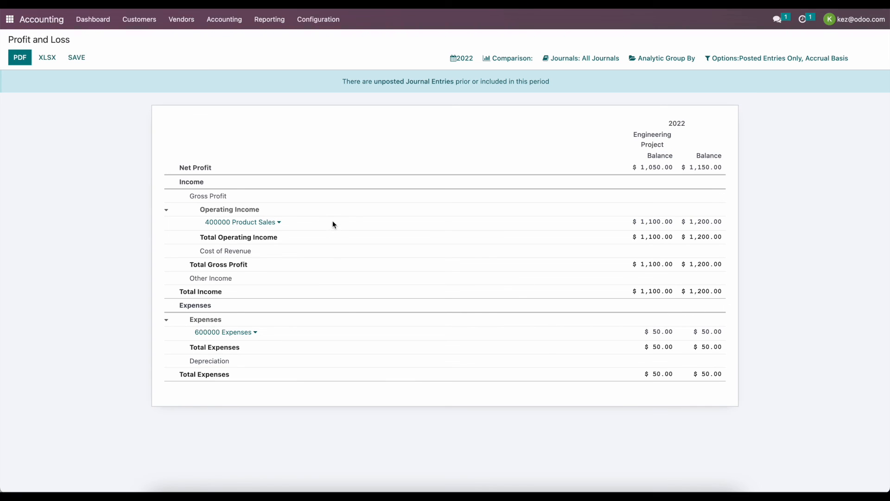
- Replace the report's analytic account grouping with the plans Project / Engineering and Project / Manufacturing
{"action": "left_click", "coordinate": [662, 58]}
{"action": "left_click", "coordinate": [765, 76]}
{"action": "left_click", "coordinate": [673, 59]}
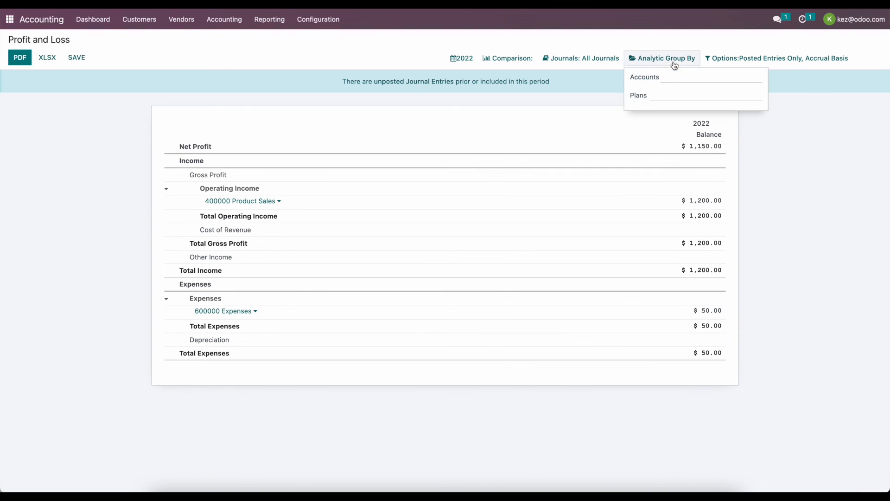
{"action": "left_click", "coordinate": [677, 95]}
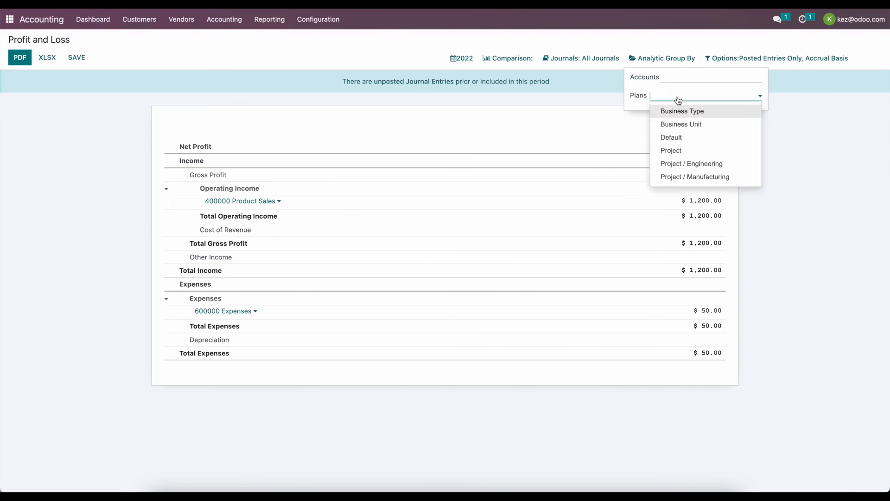
{"action": "left_click", "coordinate": [696, 165]}
{"action": "left_click", "coordinate": [667, 59]}
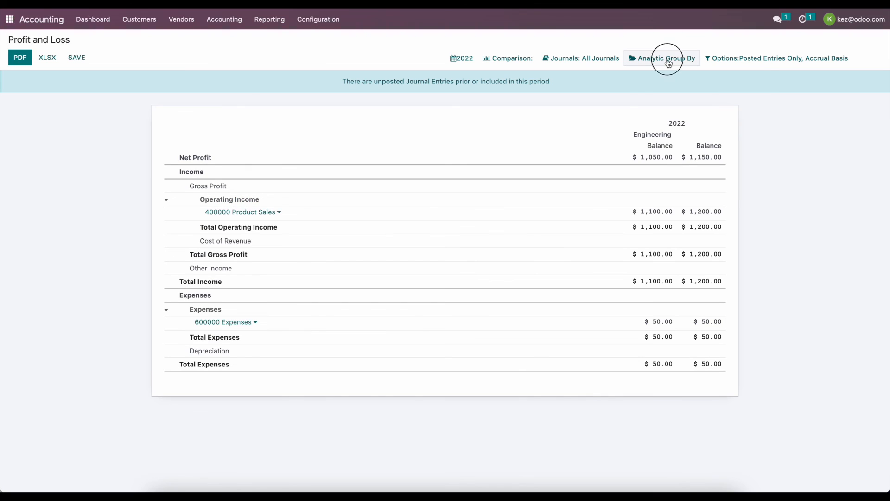
{"action": "left_click", "coordinate": [684, 107]}
{"action": "left_click", "coordinate": [697, 174]}
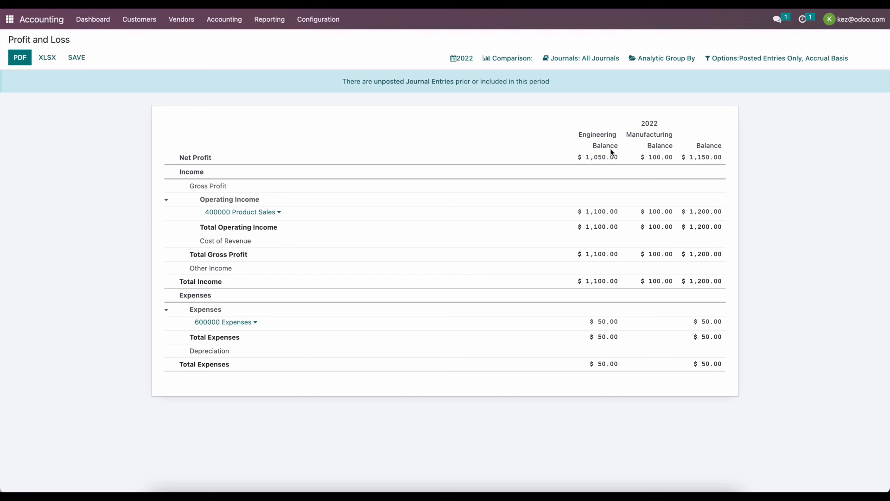
- Compare the Profit and Loss report with the 2 previous periods
{"action": "left_click", "coordinate": [526, 60]}
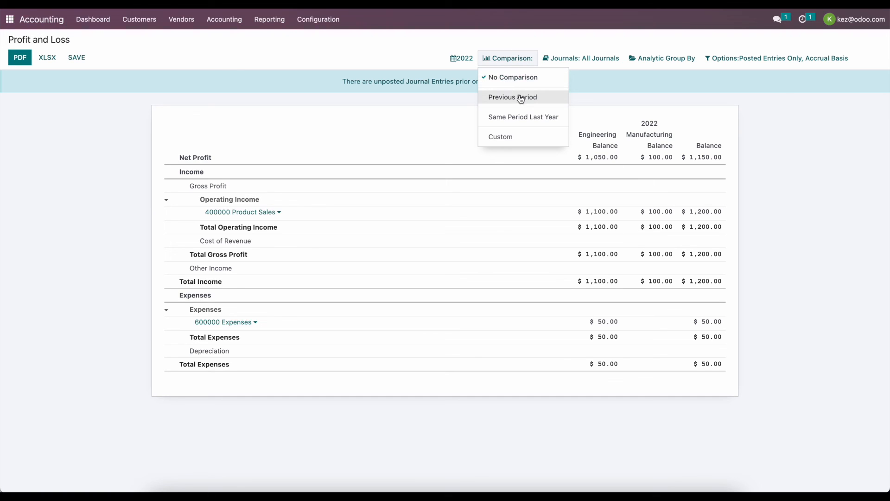
{"action": "left_click", "coordinate": [525, 99]}
{"action": "double_click", "coordinate": [519, 116]}
{"action": "type", "text": "2"}
{"action": "left_click", "coordinate": [503, 144]}
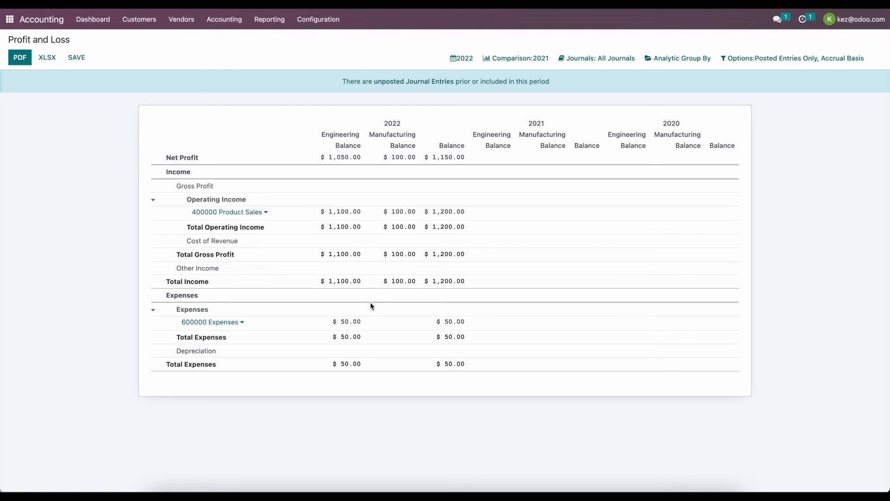
- Remove the Project / Engineering and Project / Manufacturing plan groupings from the Profit and Loss report
{"action": "left_click", "coordinate": [689, 58]}
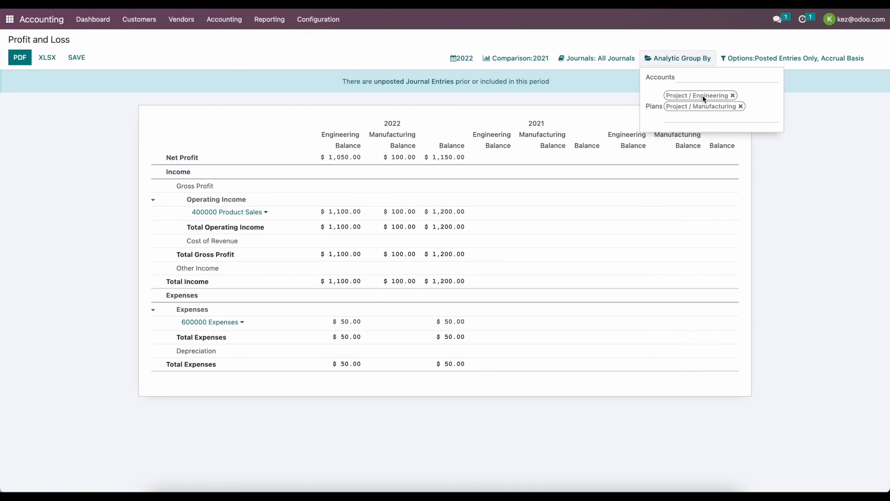
{"action": "left_click", "coordinate": [732, 96]}
{"action": "left_click", "coordinate": [741, 98]}
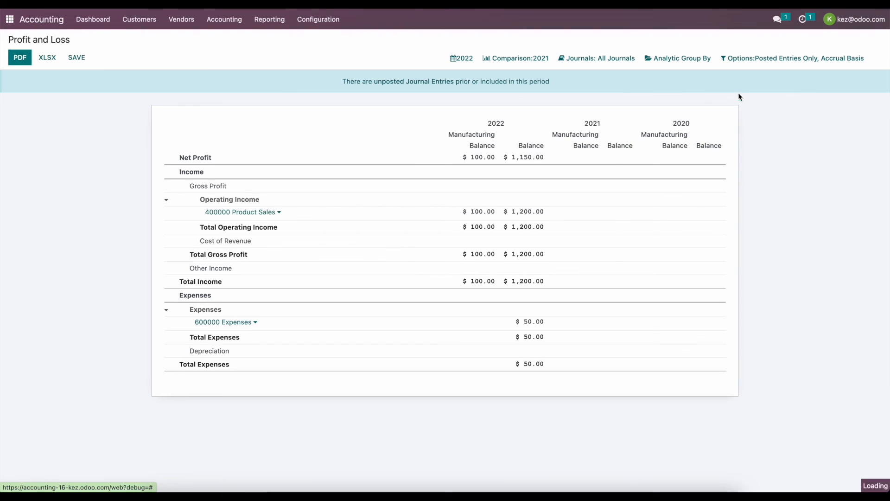
{"action": "left_click", "coordinate": [687, 68]}
{"action": "left_click", "coordinate": [696, 96]}
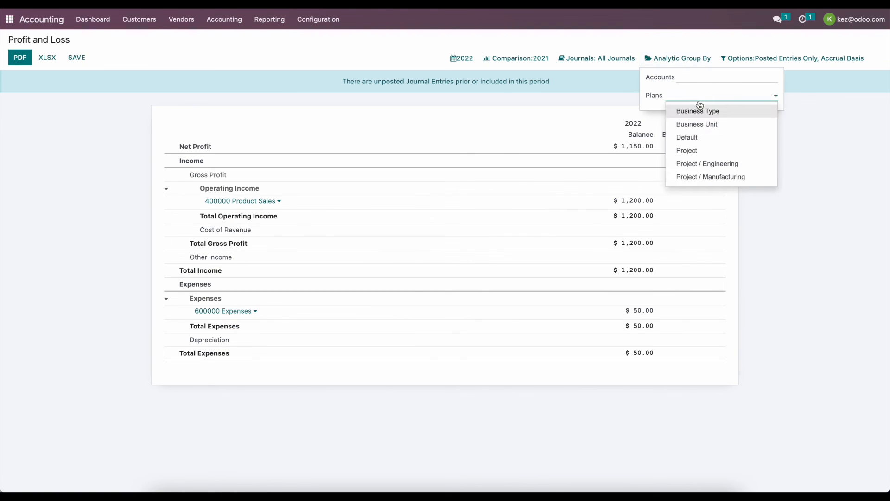
{"action": "left_click", "coordinate": [705, 82]}
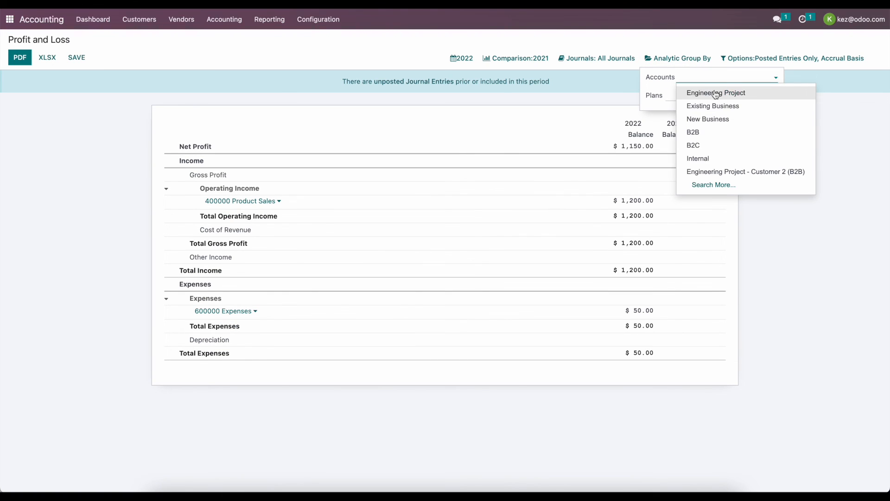
{"action": "left_click", "coordinate": [716, 93]}
{"action": "left_click", "coordinate": [684, 59]}
{"action": "left_click", "coordinate": [742, 78]}
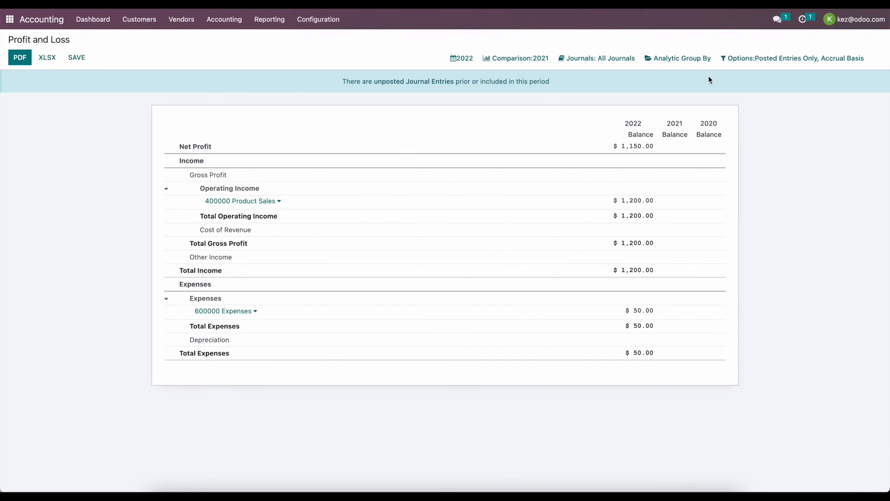
- Group the Profit and Loss report by the analytic accounts Existing Business and New Business
{"action": "left_click", "coordinate": [701, 59]}
{"action": "left_click", "coordinate": [700, 79]}
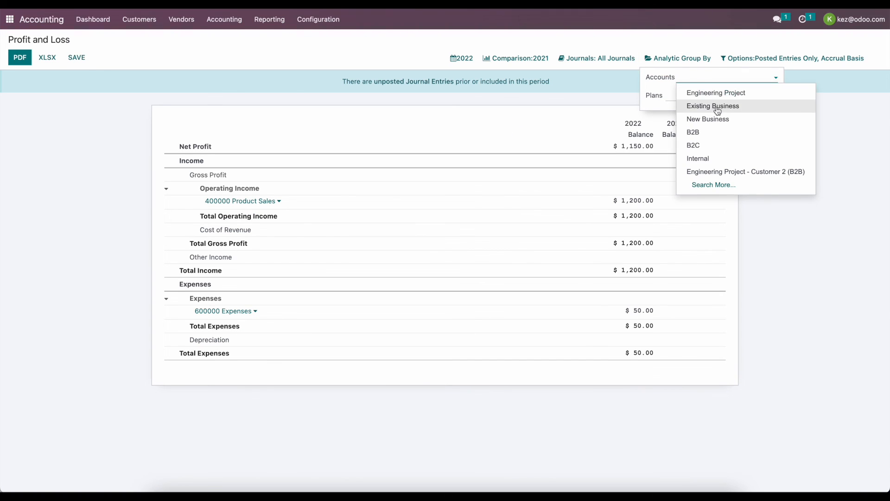
{"action": "left_click", "coordinate": [717, 106]}
{"action": "left_click", "coordinate": [682, 59]}
{"action": "left_click", "coordinate": [718, 86]}
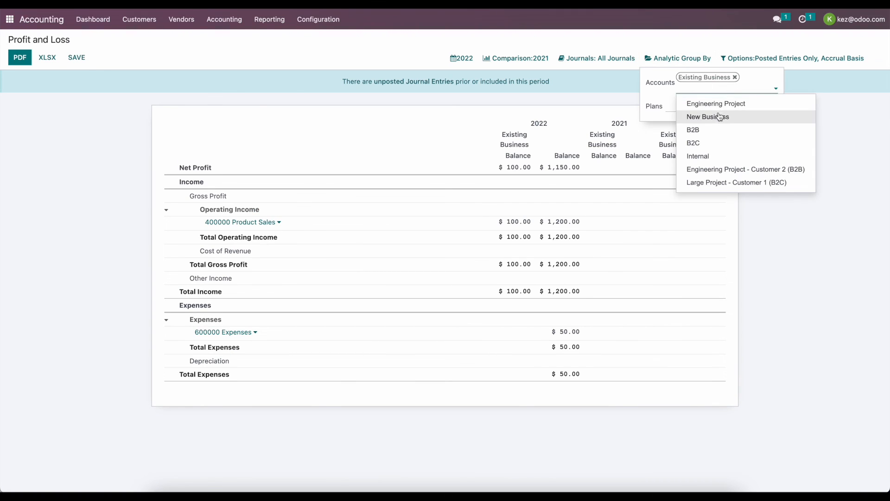
{"action": "left_click", "coordinate": [718, 116]}
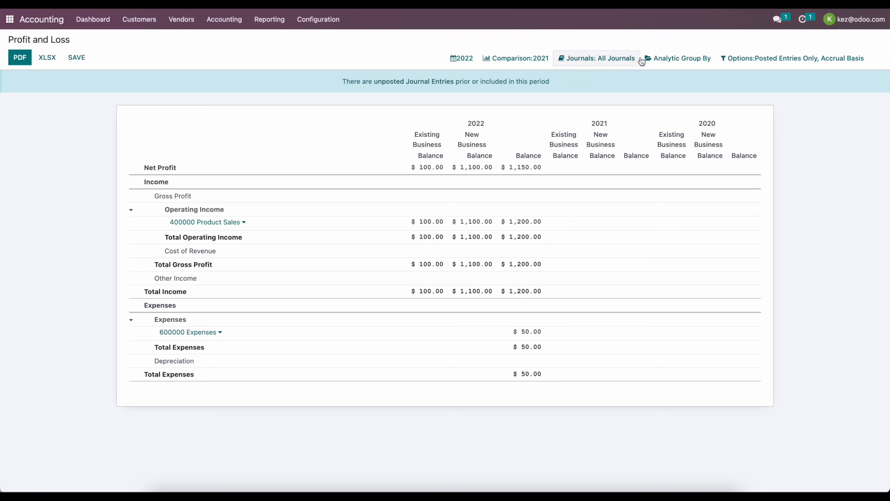
{"action": "left_click", "coordinate": [657, 58]}
{"action": "left_click", "coordinate": [268, 57]}
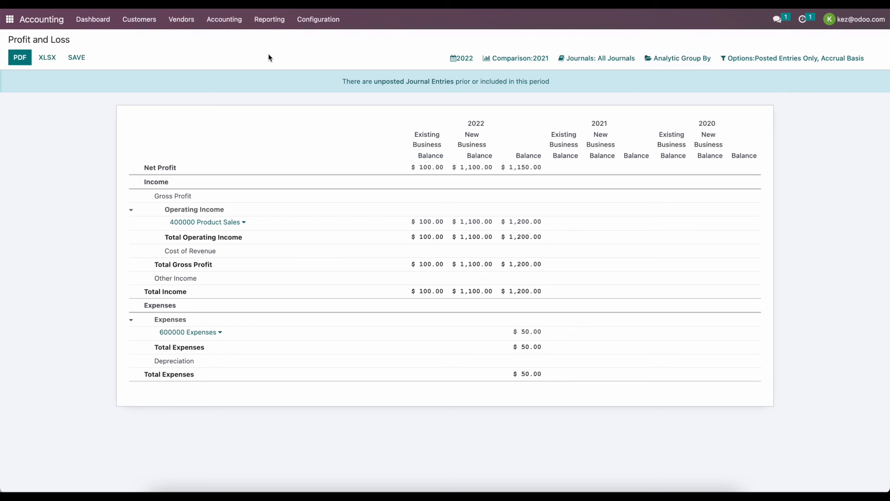
- Return to the apps overview, reopen Accounting and bring the Profit and Loss report back up
{"action": "left_click", "coordinate": [10, 19]}
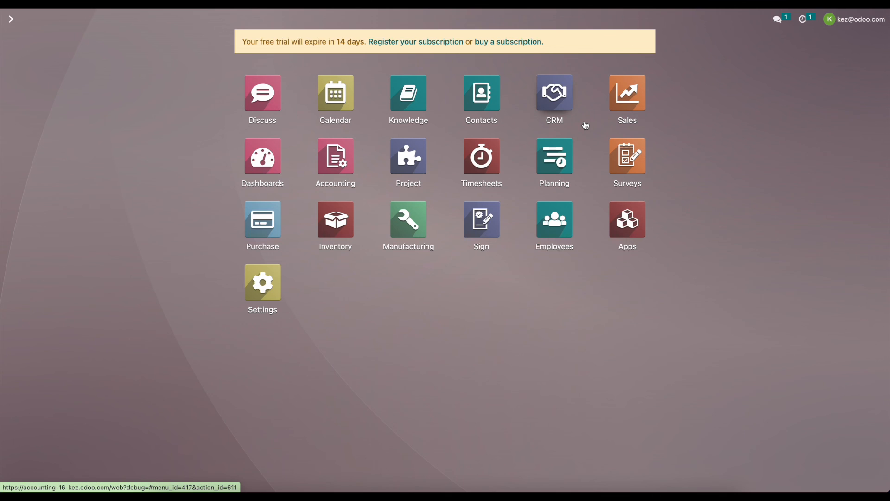
{"action": "left_click", "coordinate": [343, 150]}
{"action": "left_click", "coordinate": [283, 21]}
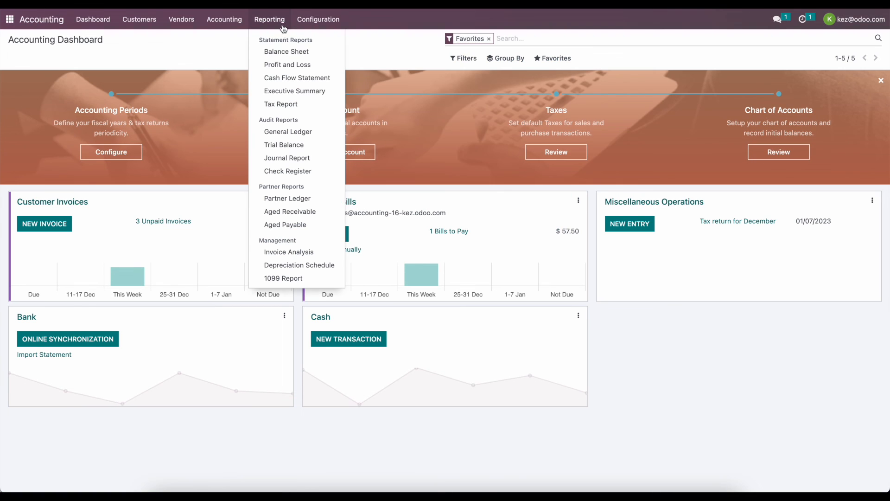
{"action": "left_click", "coordinate": [295, 64]}
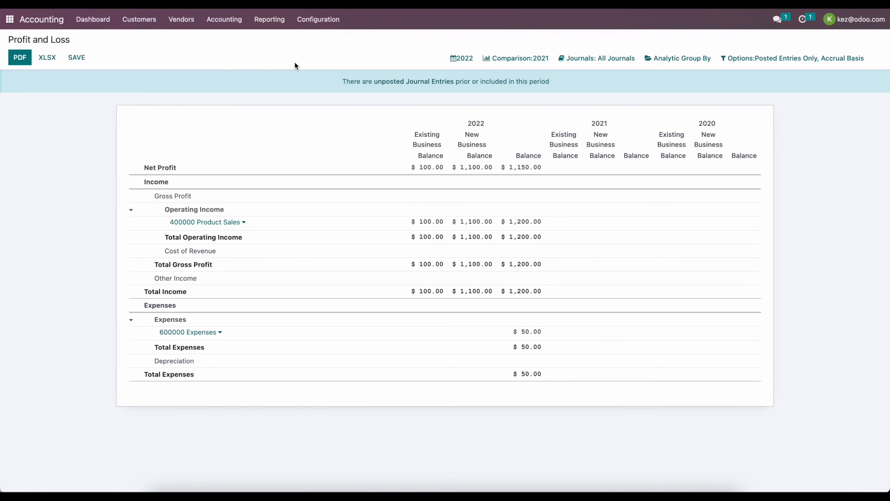
- Bring up the analytic accounting entries in the Accounting configuration options
{"action": "left_click", "coordinate": [314, 21]}
{"action": "scroll", "coordinate": [343, 239], "scroll_direction": "down", "scroll_amount": 1}
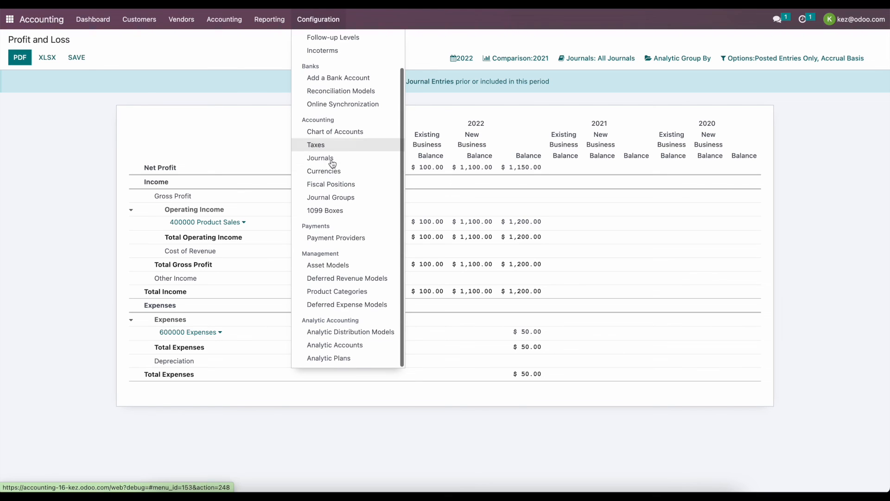